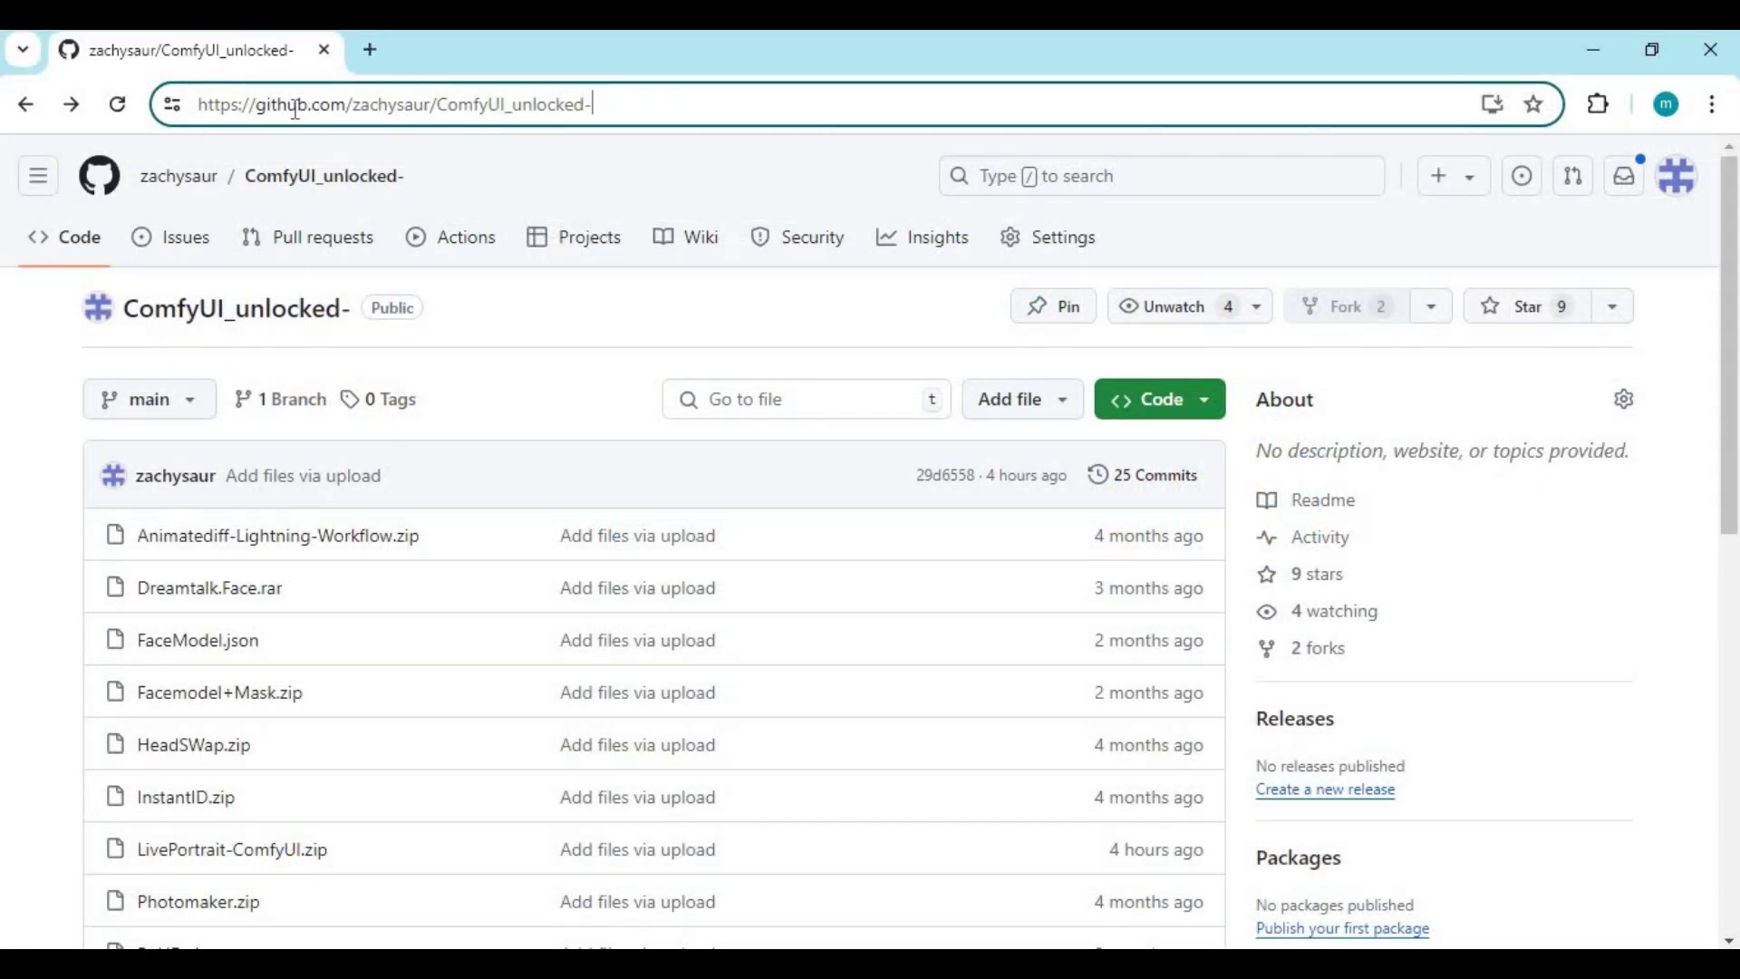
Open LivePortrait-ComfyUI.zip from the file list of the ComfyUI_unlocked- repository on GitHub
left_click(602, 102)
scroll(503, 355, "down", 4)
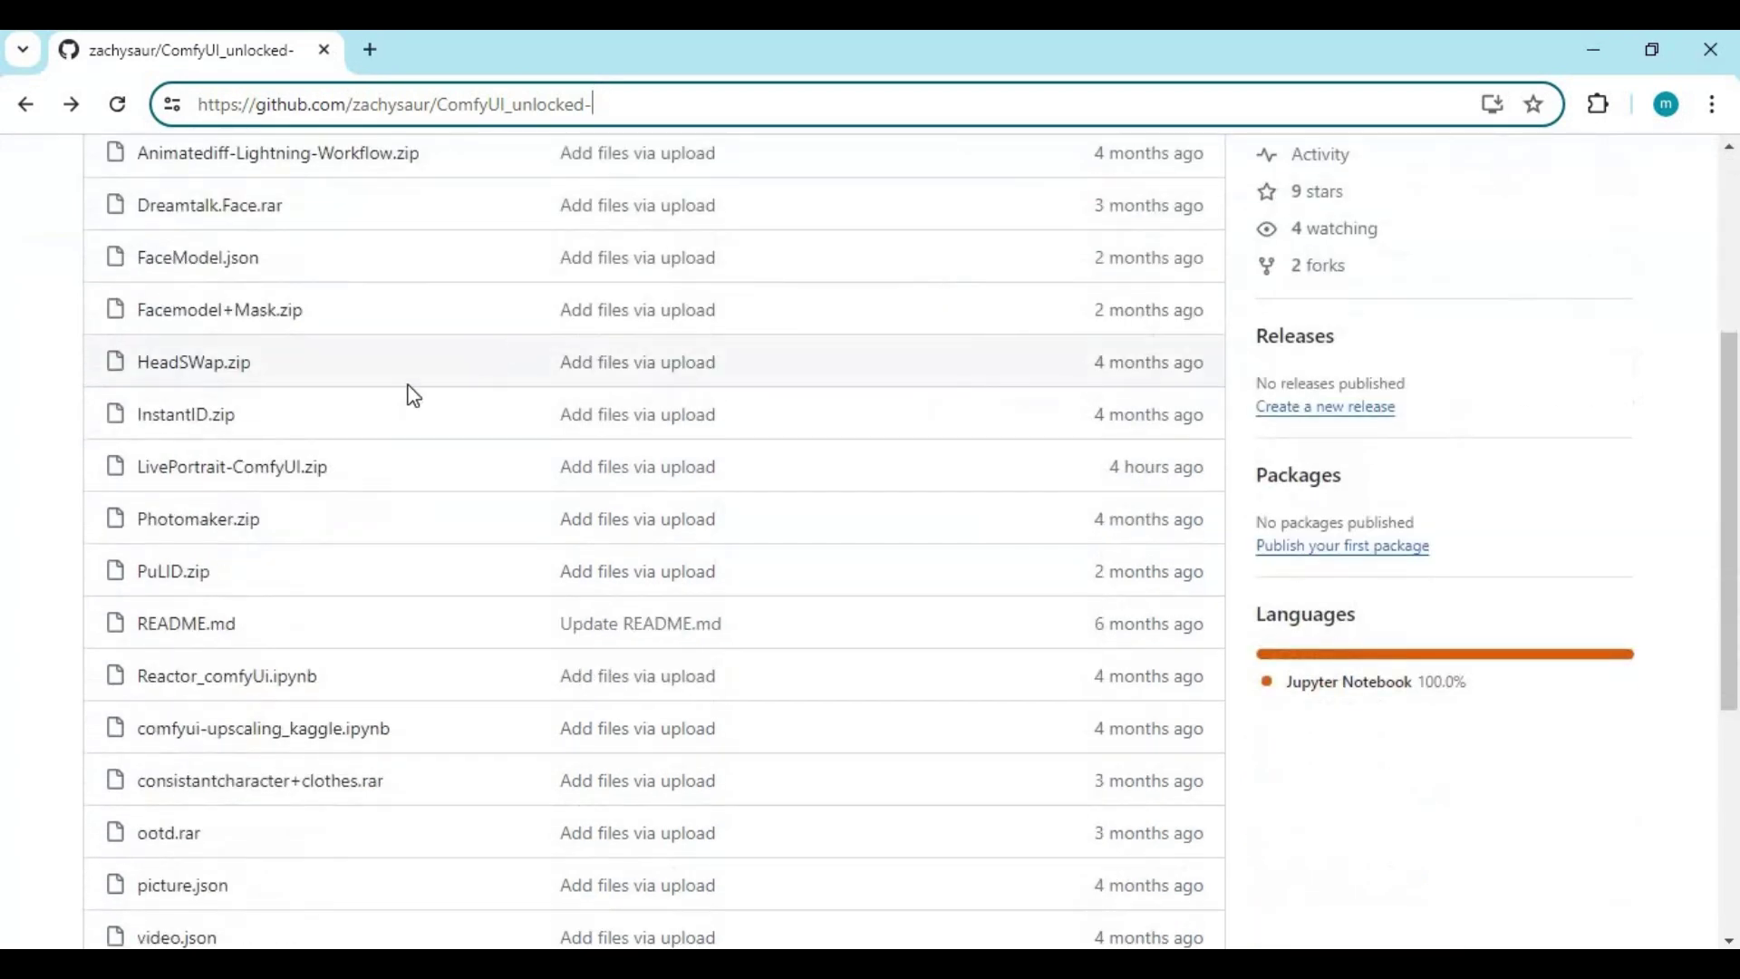
left_click(218, 479)
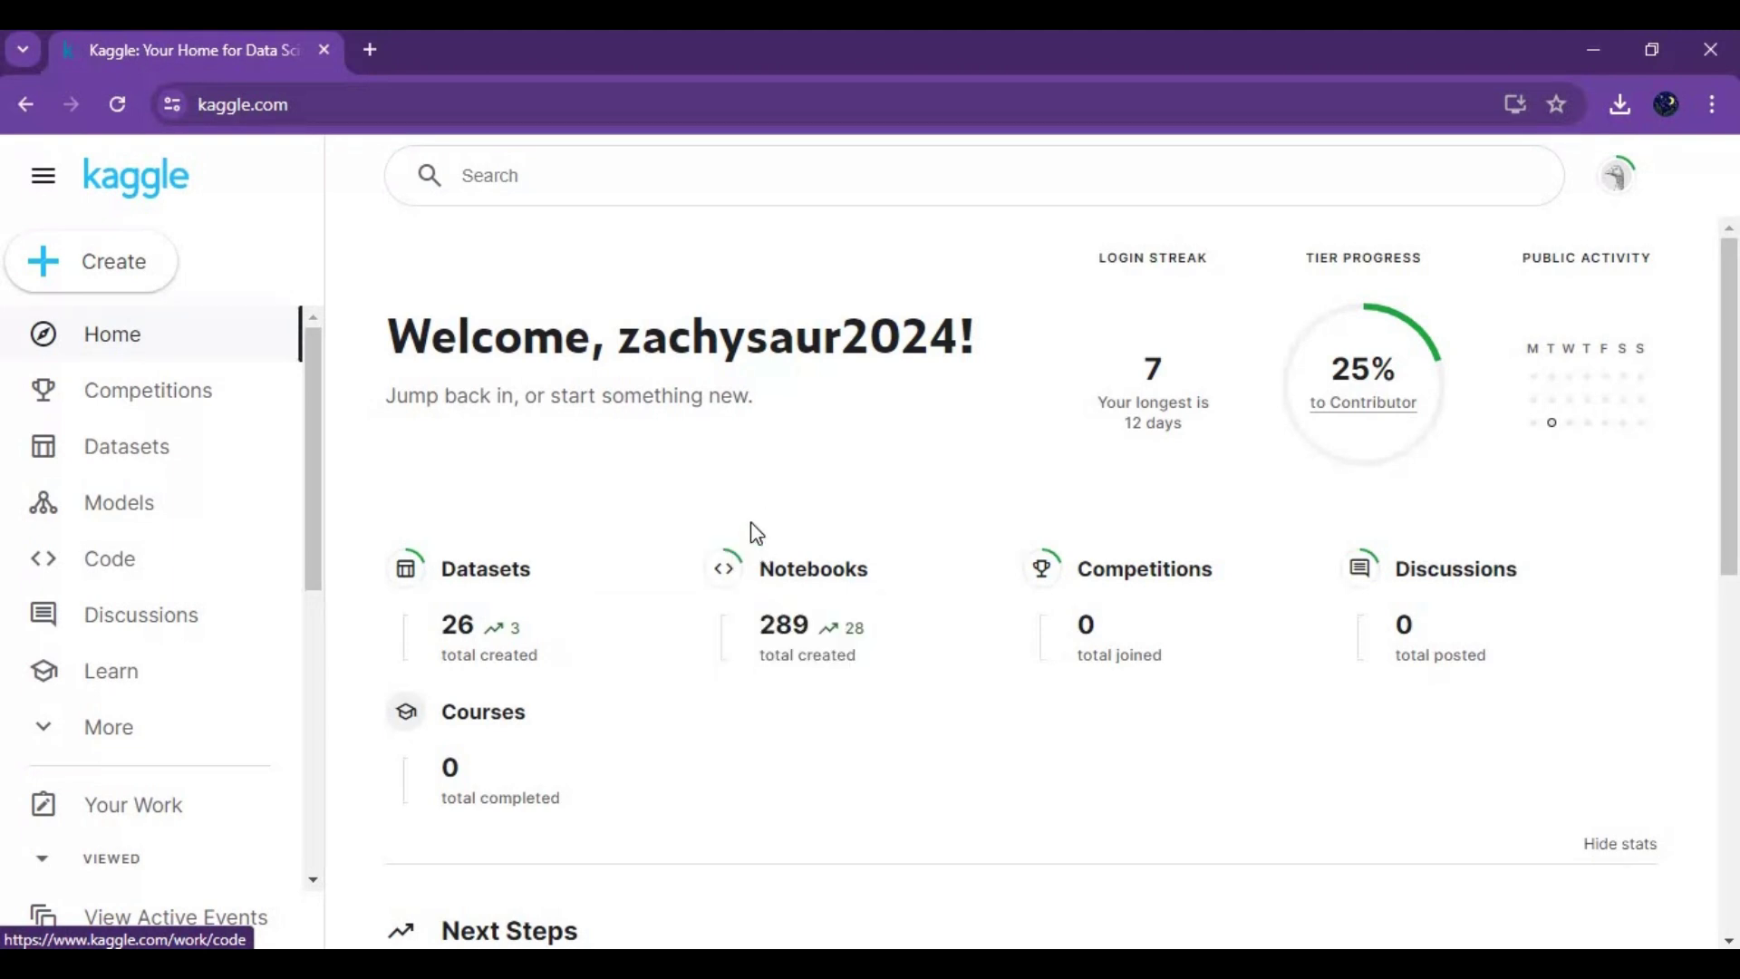
Create a new notebook on Kaggle and import the ComfyUI notebook file into it, accepting the updated settings
left_click(138, 264)
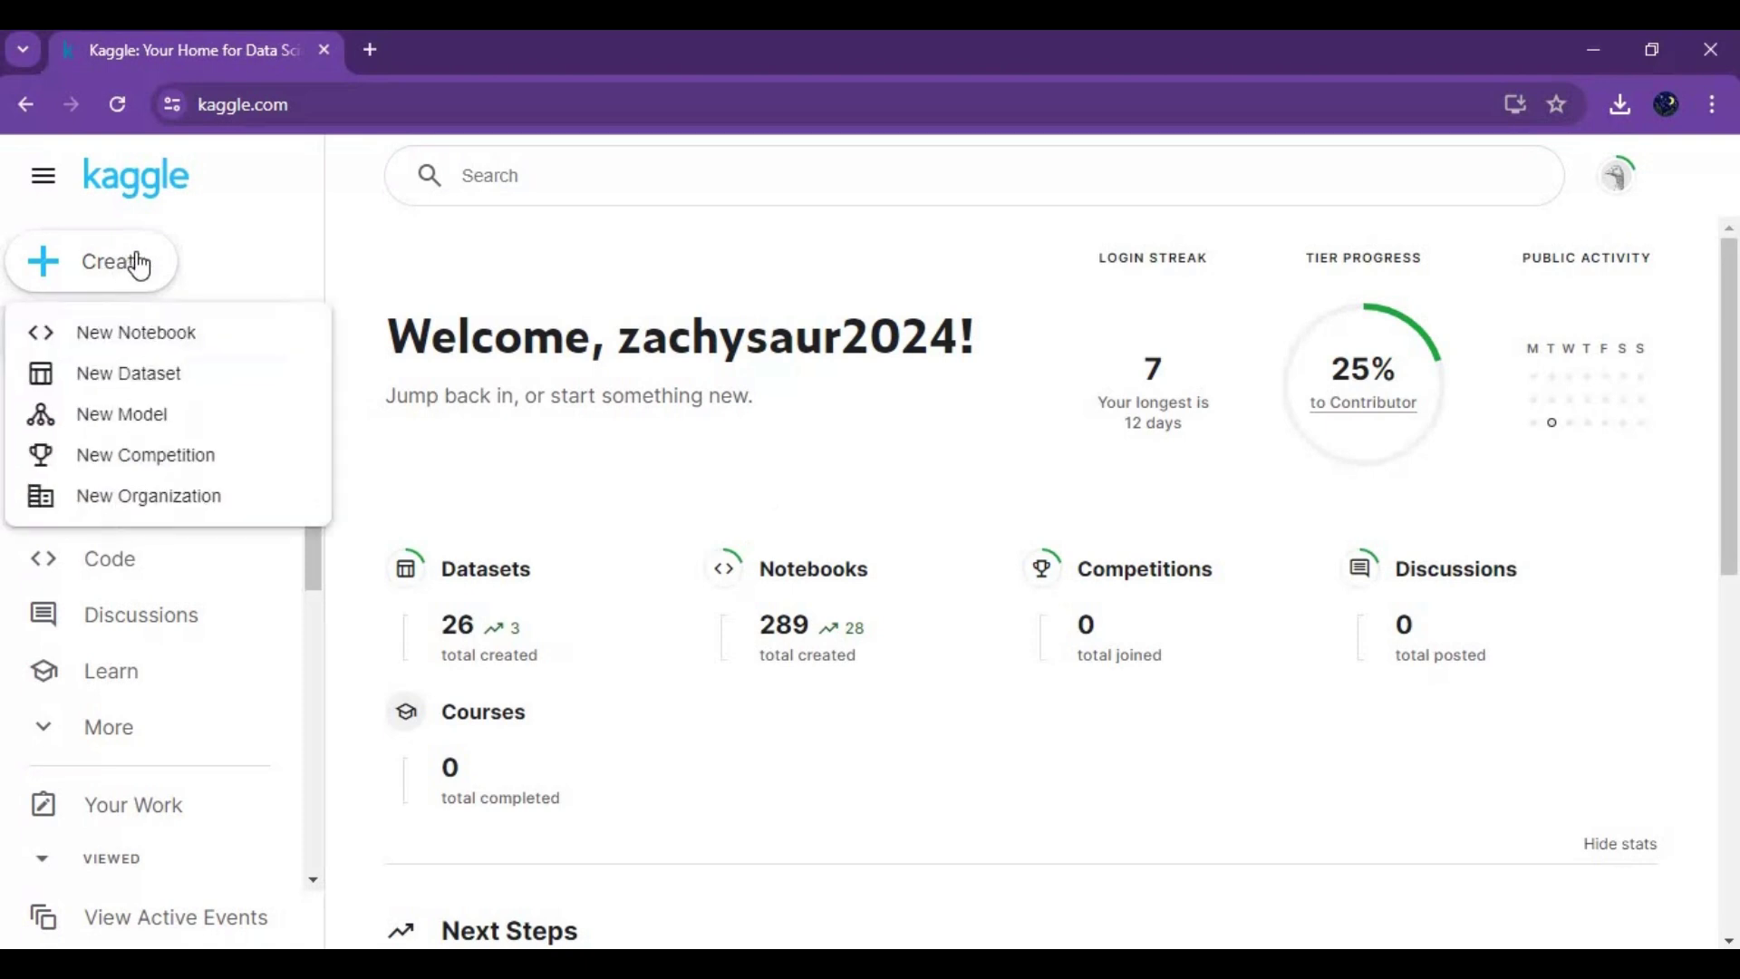
left_click(143, 334)
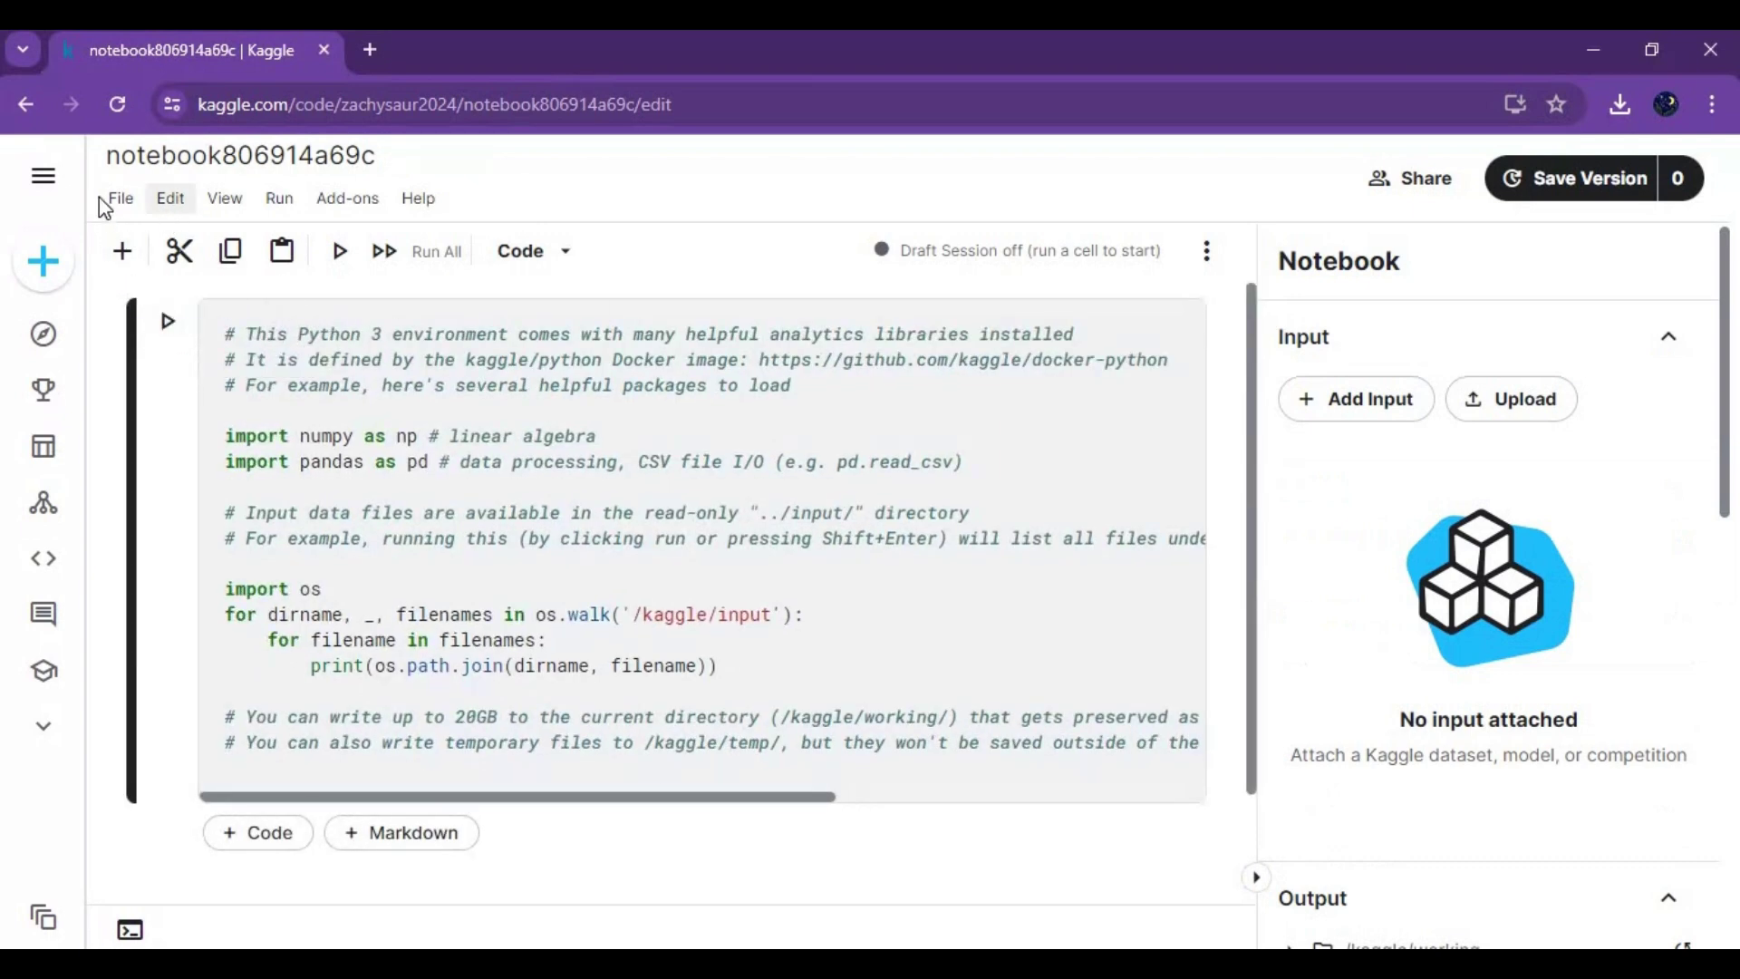
left_click(110, 201)
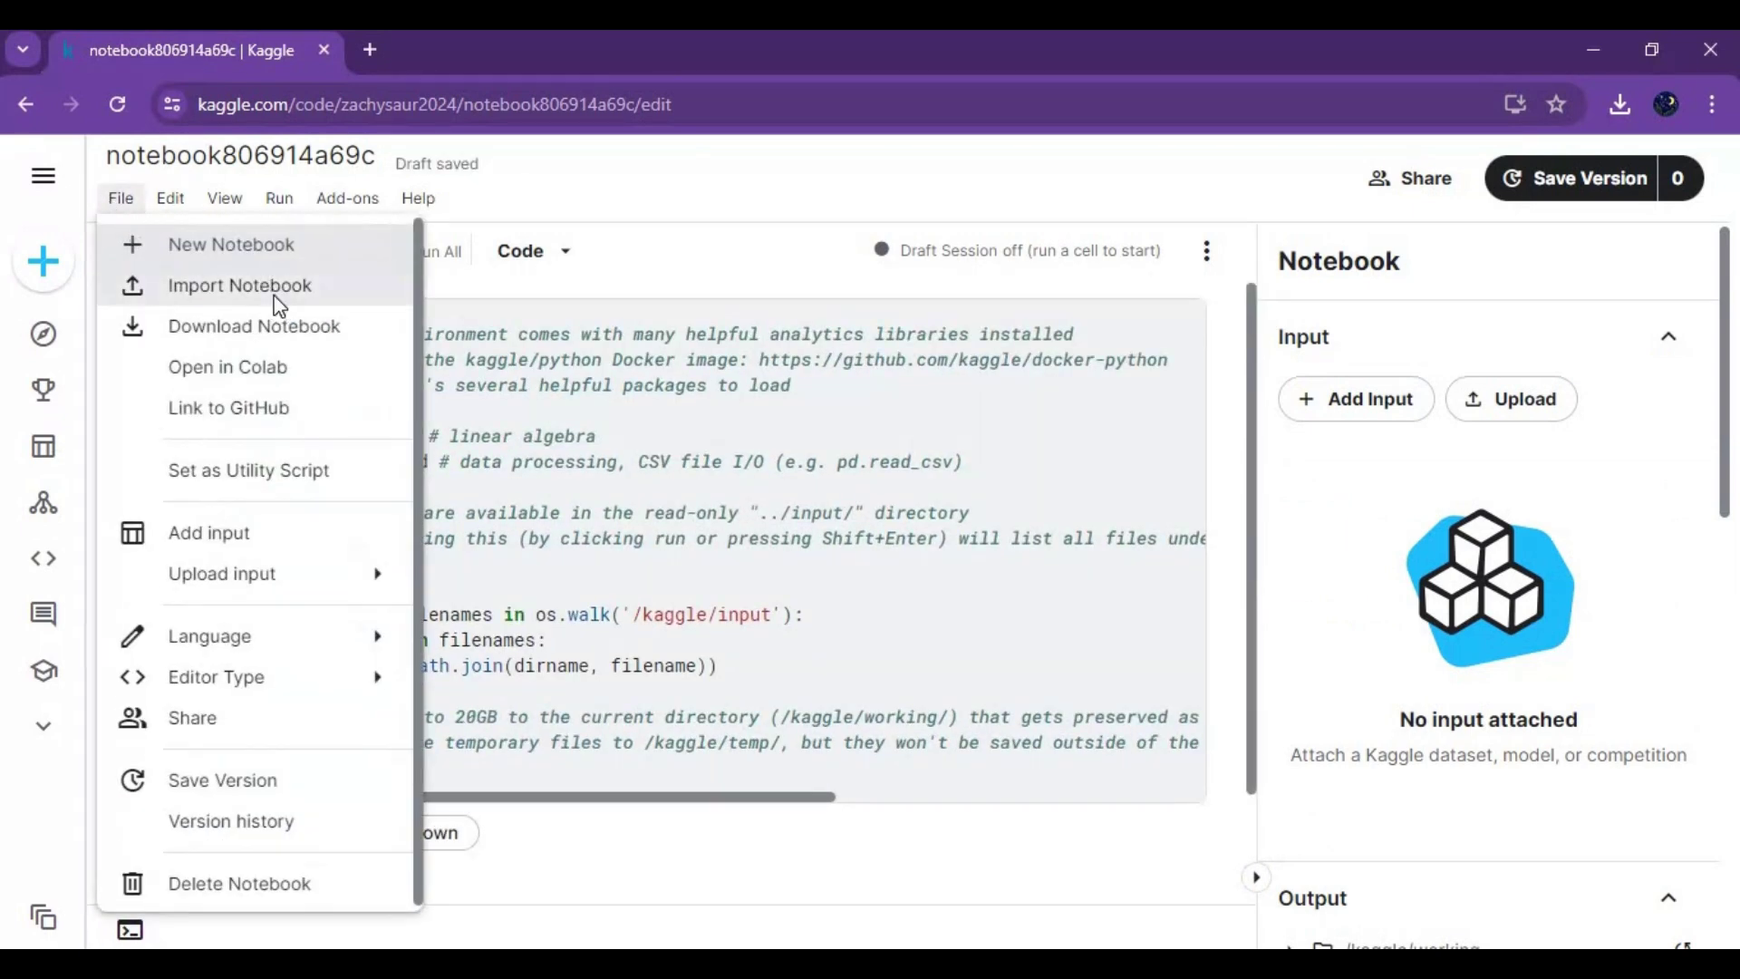
left_click(239, 286)
left_click(1274, 712)
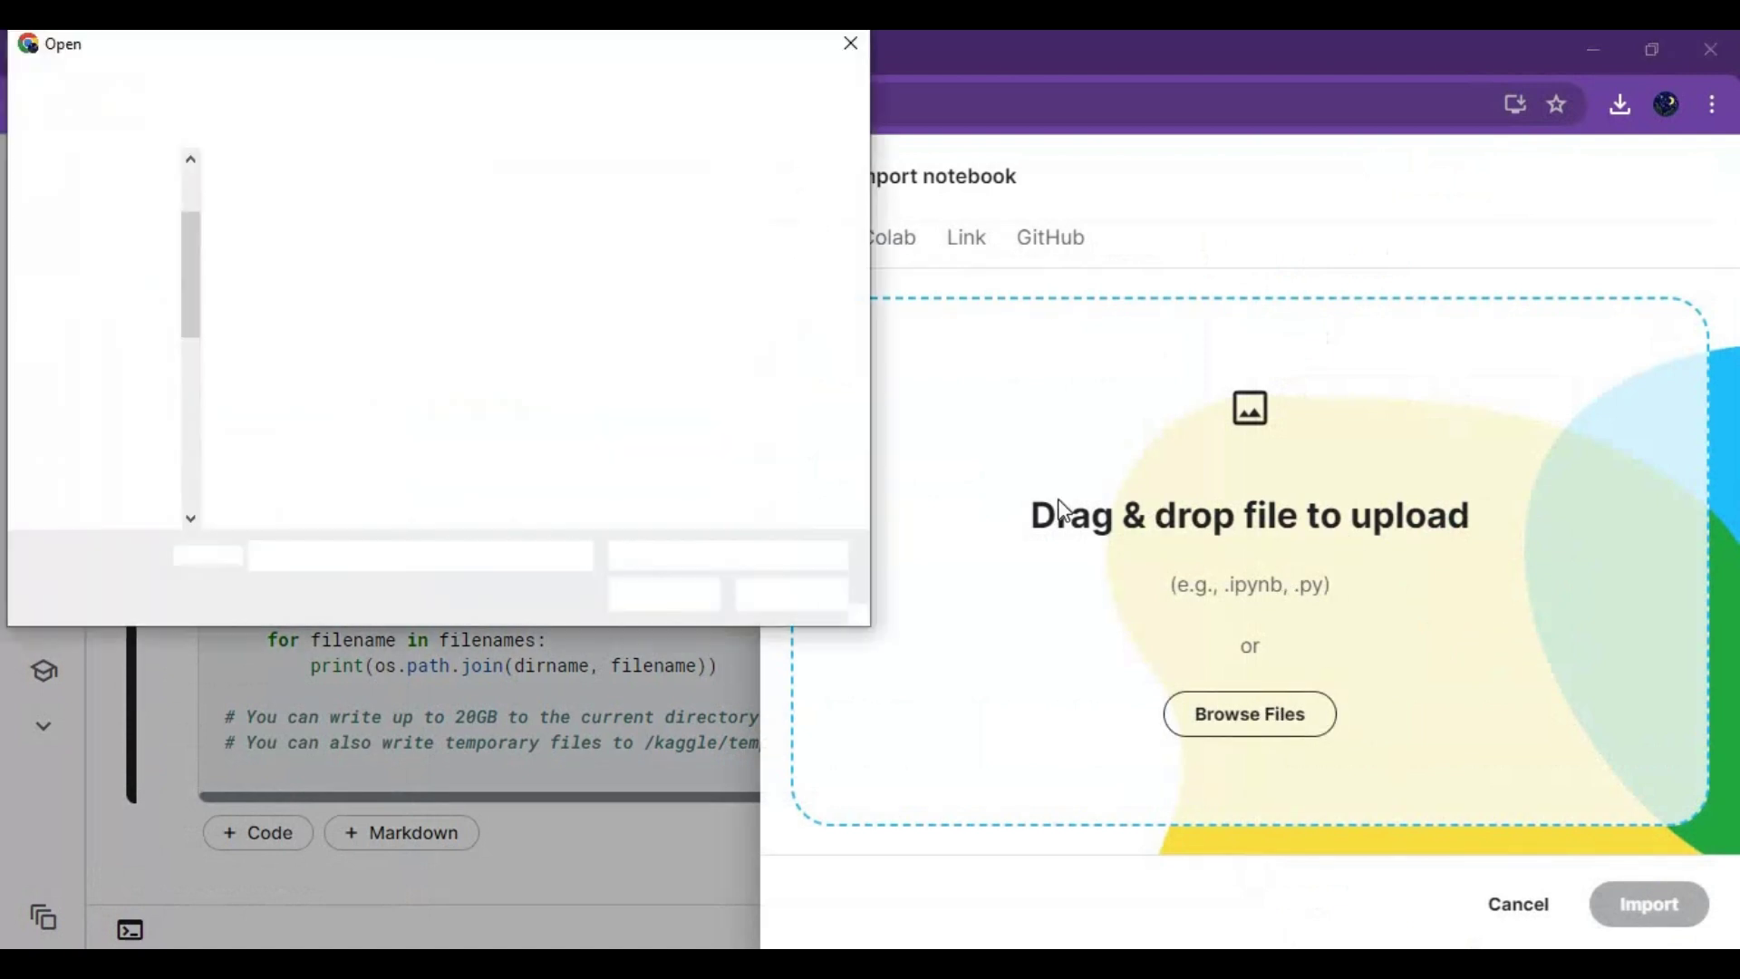
double_click(315, 264)
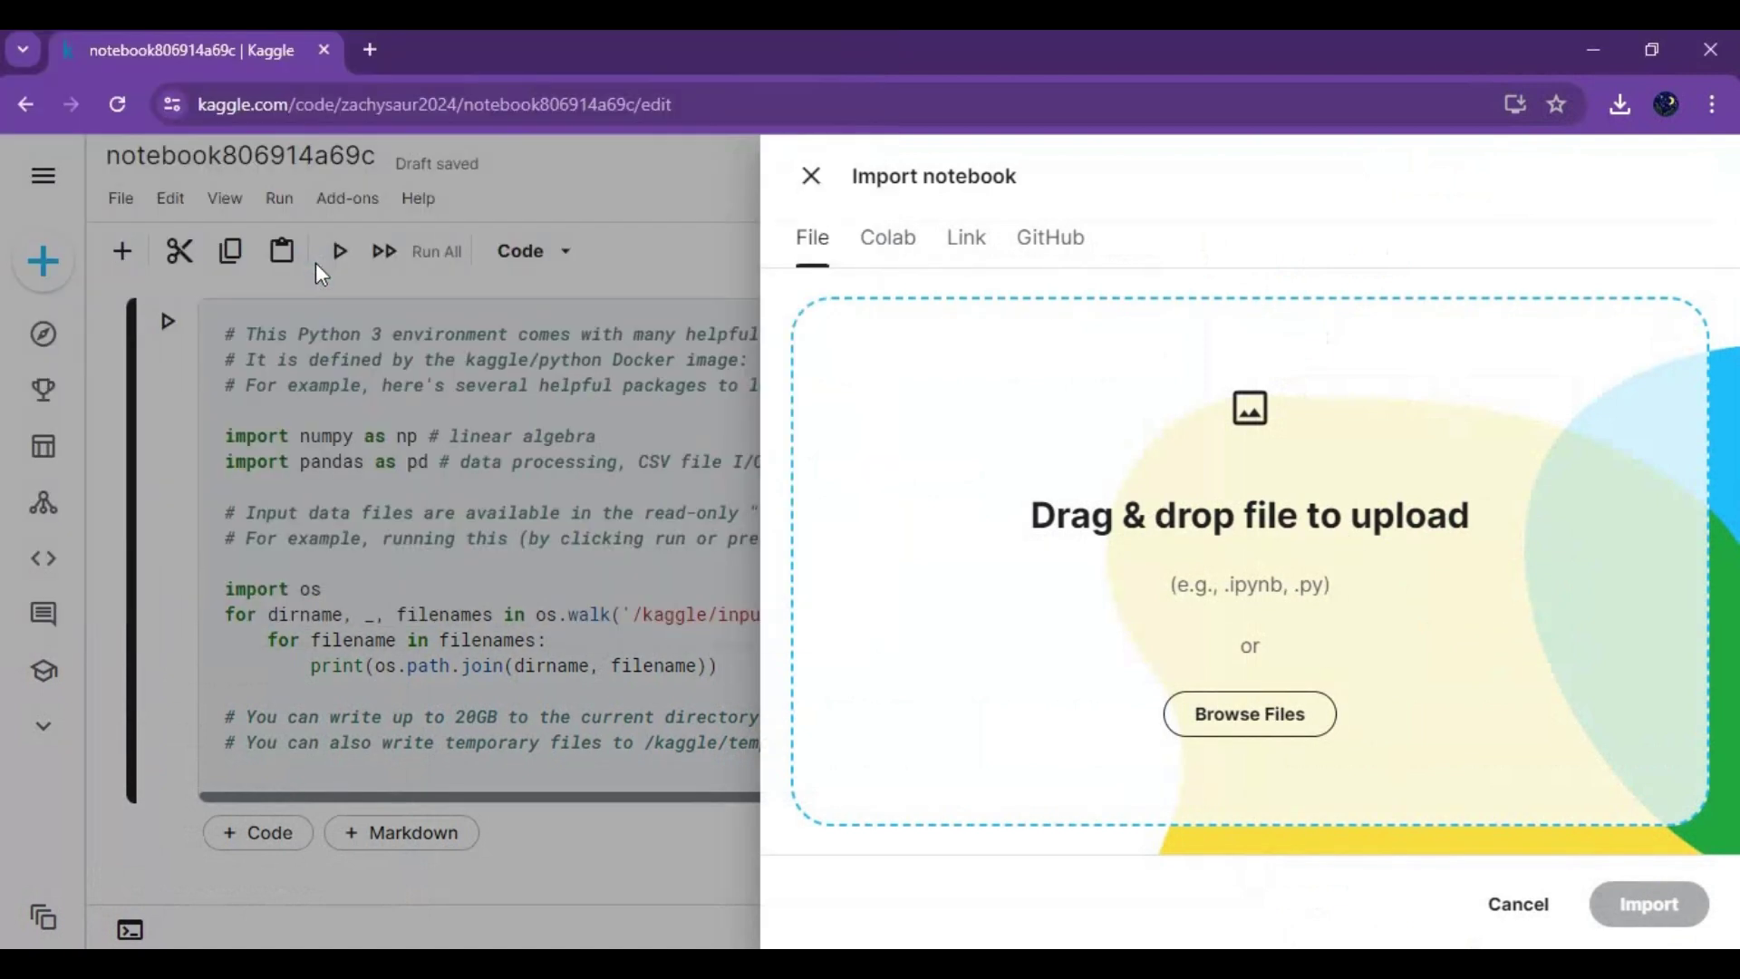
left_click(1622, 917)
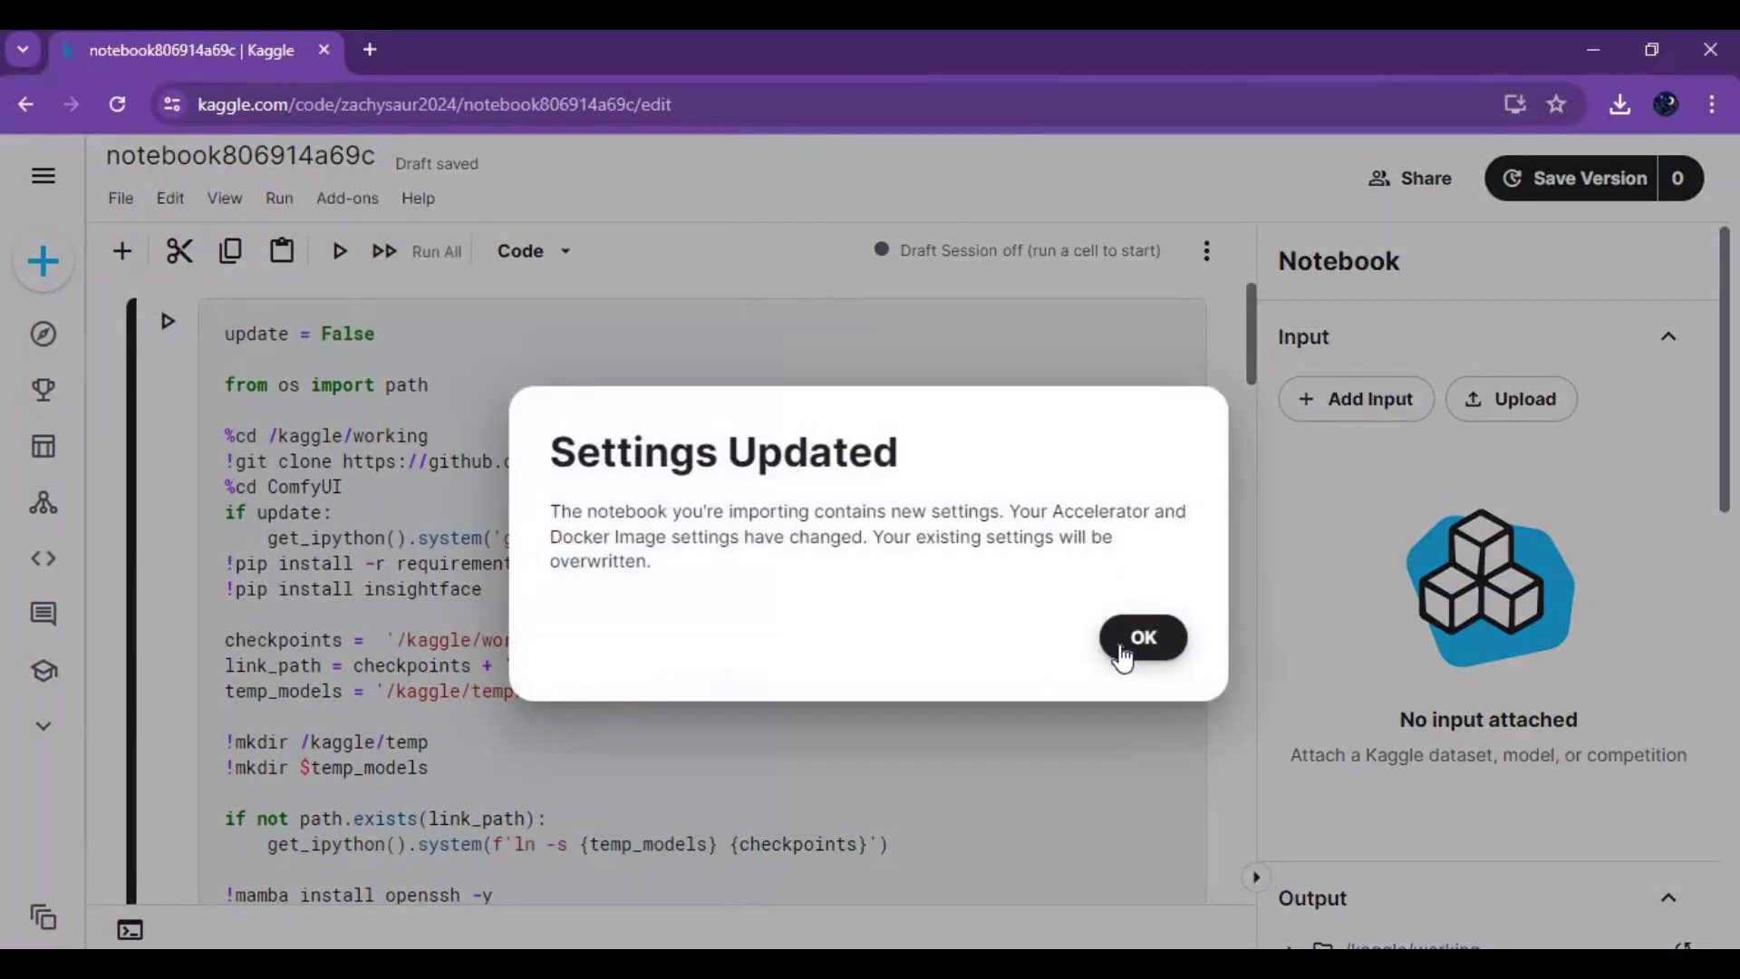
left_click(1115, 645)
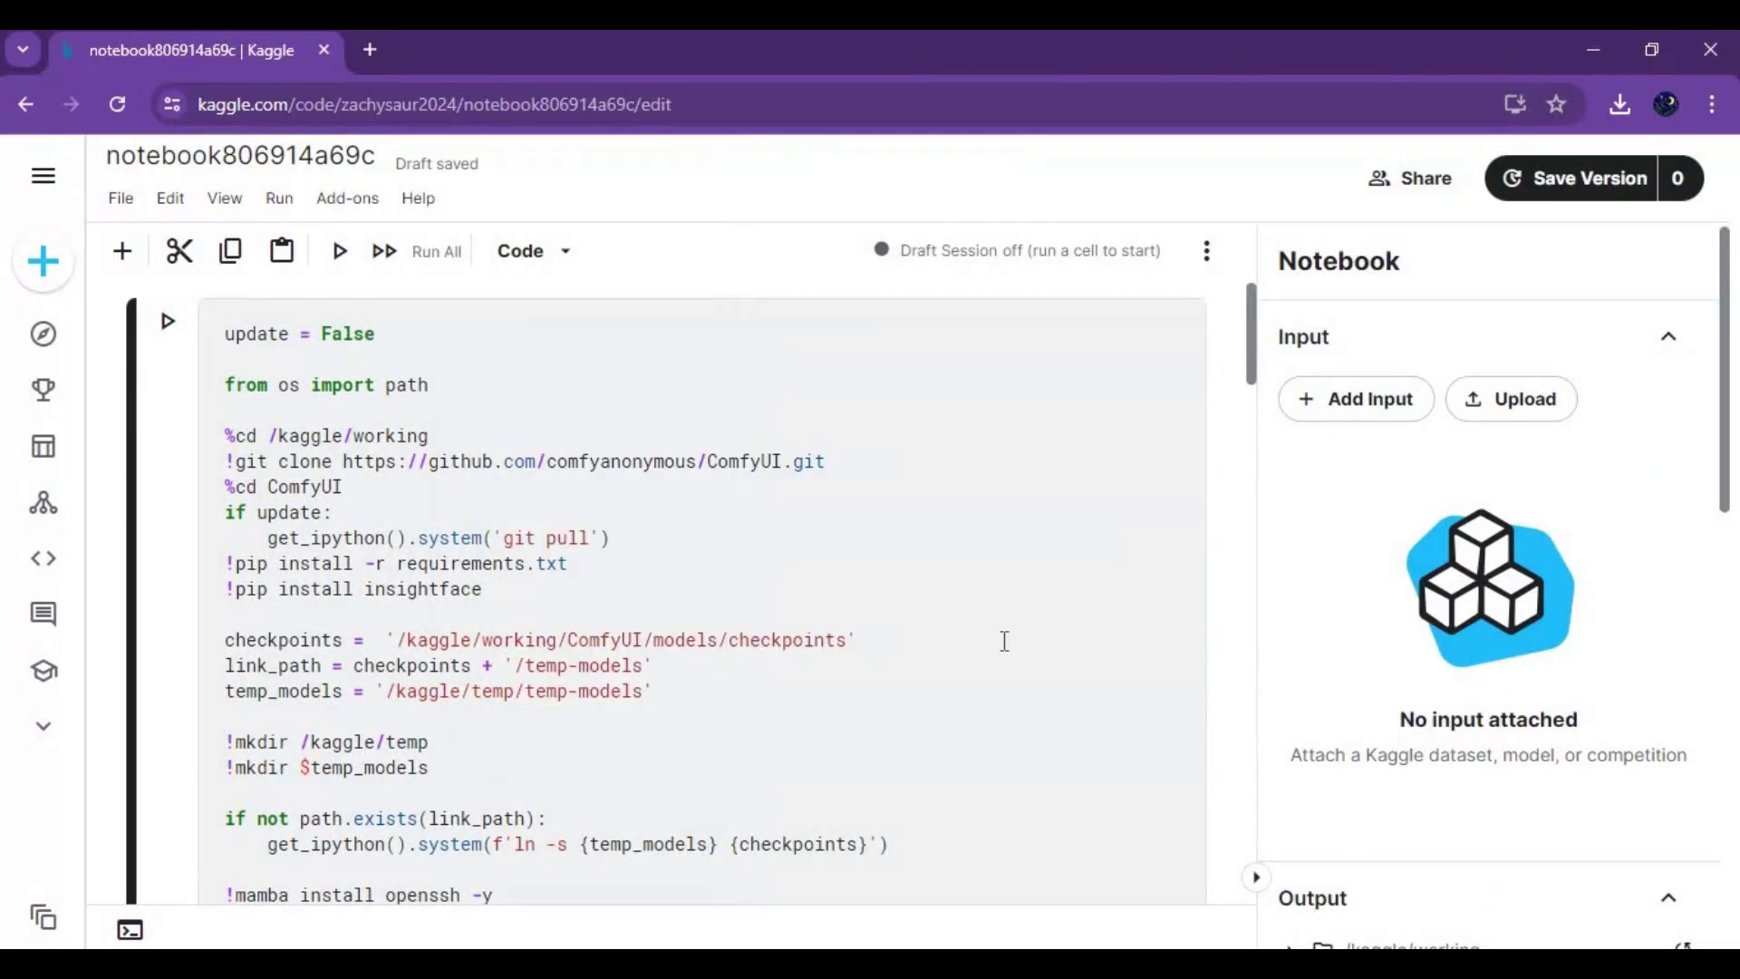
In the session options, keep the accelerator on GPU T4 ×2 and set persistence to Variables and Files
scroll(1586, 653, "down", 5)
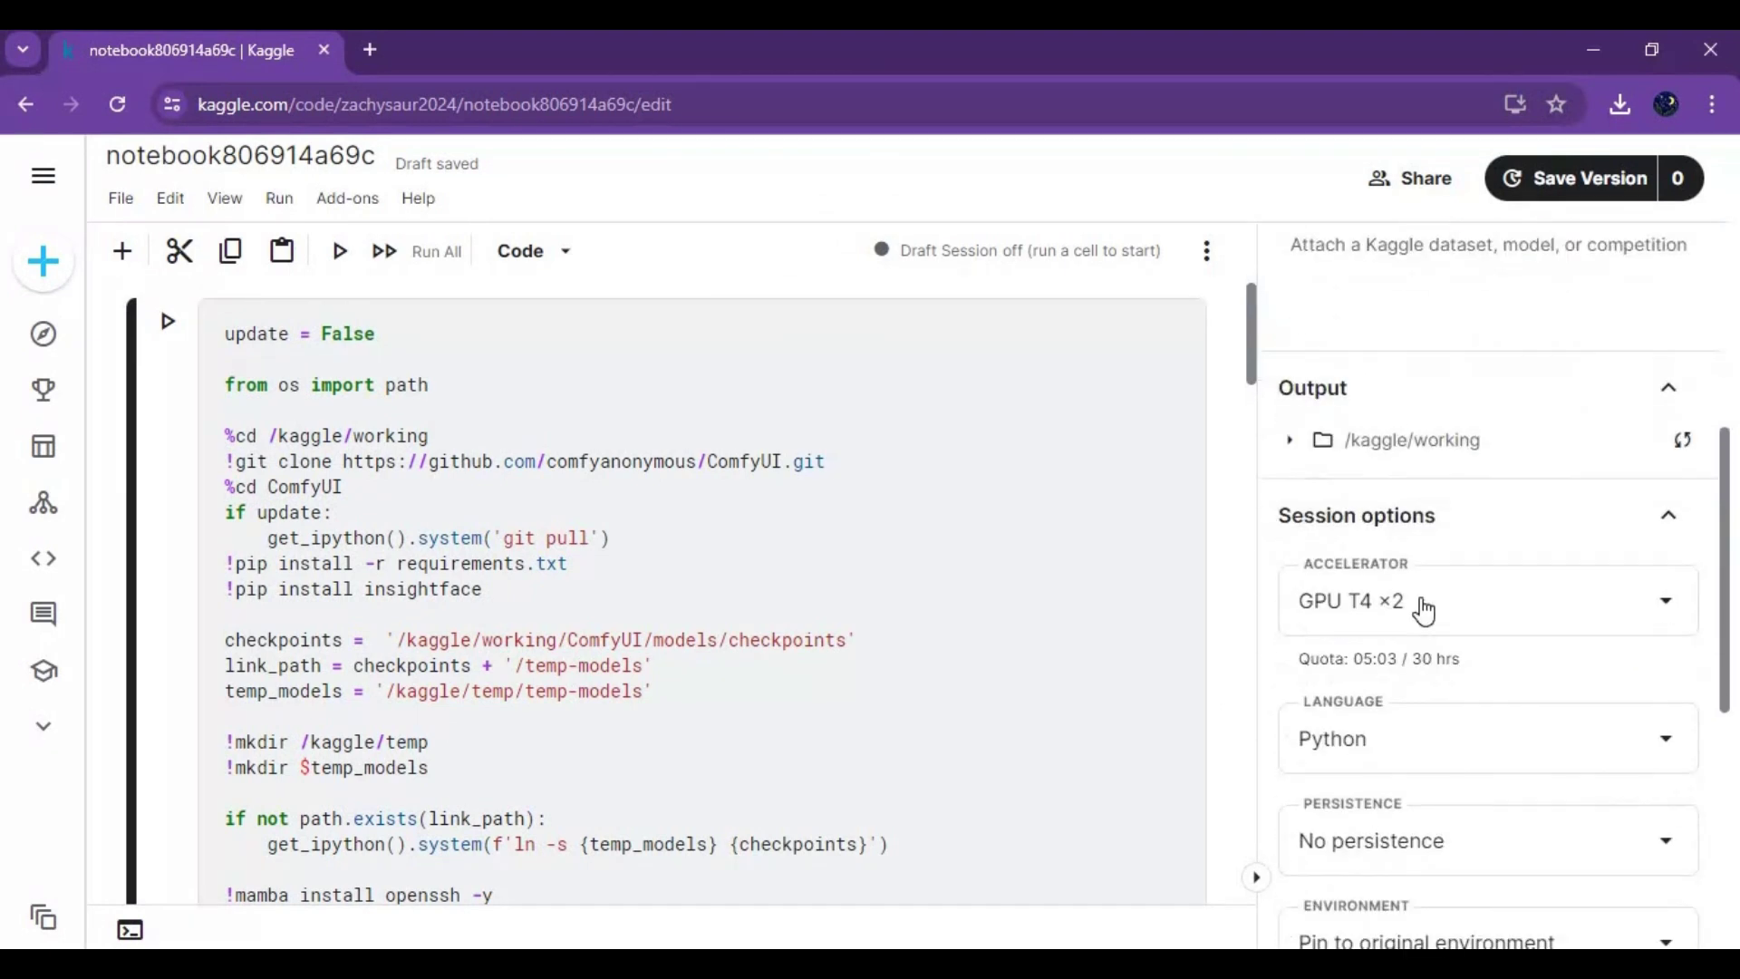
left_click(1422, 606)
left_click(1385, 612)
scroll(1387, 716, "down", 3)
left_click(1392, 594)
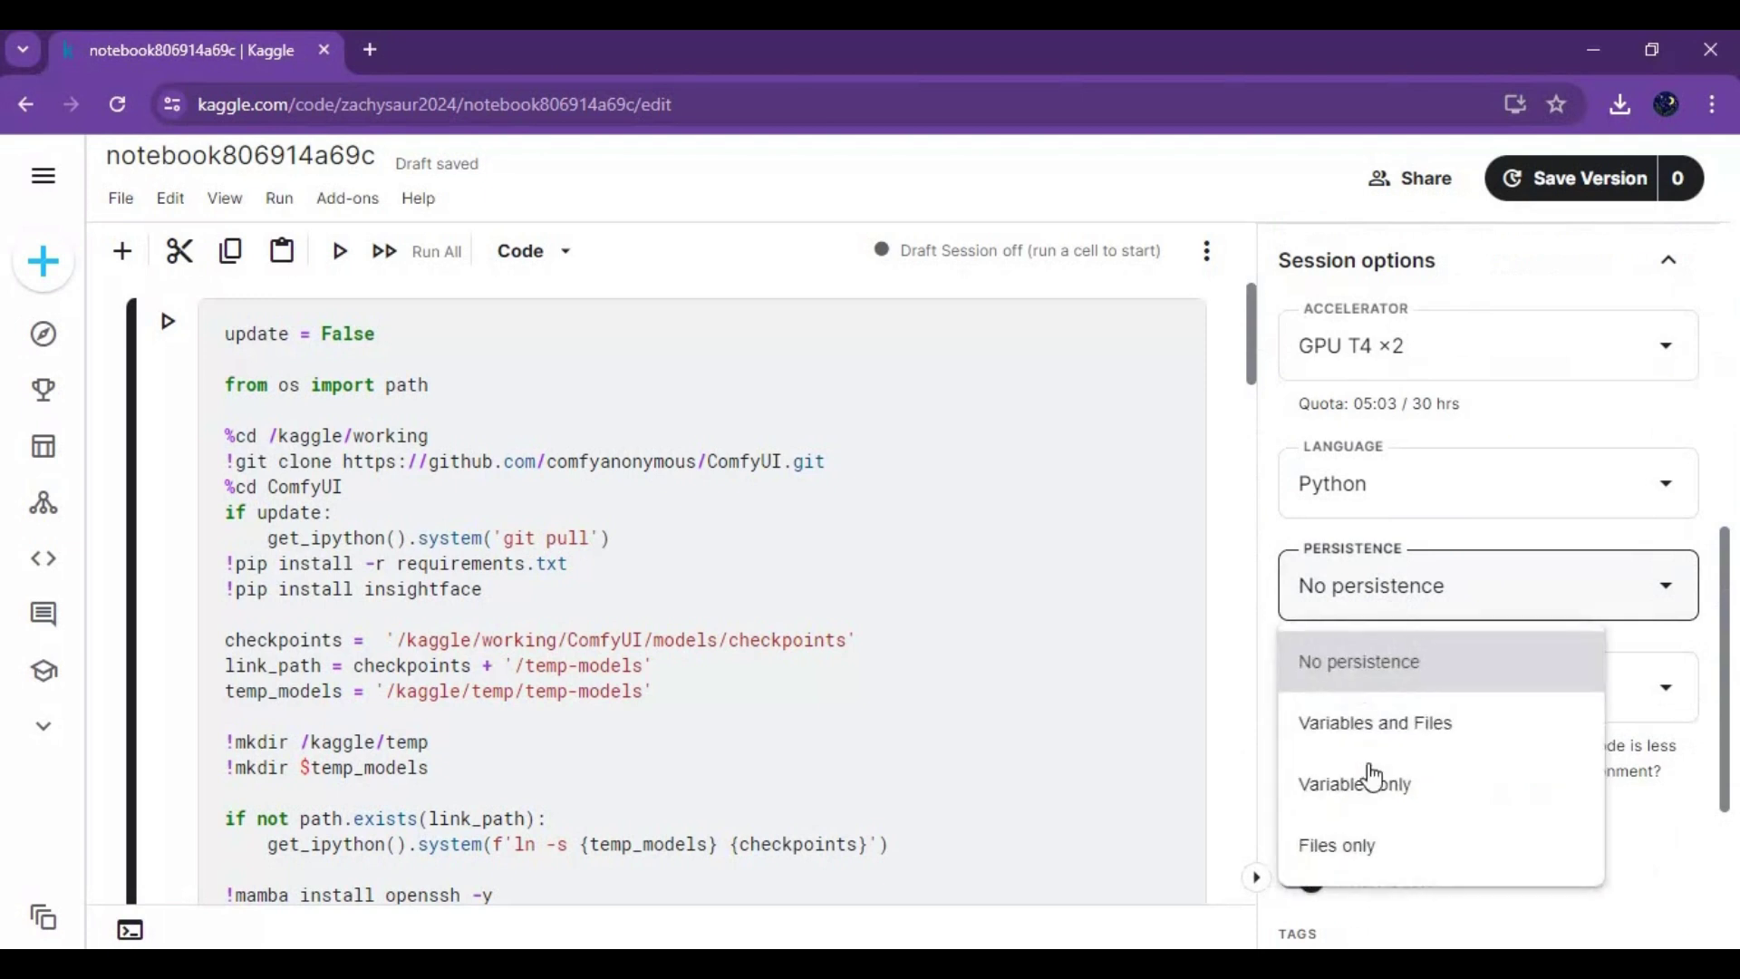
left_click(1377, 730)
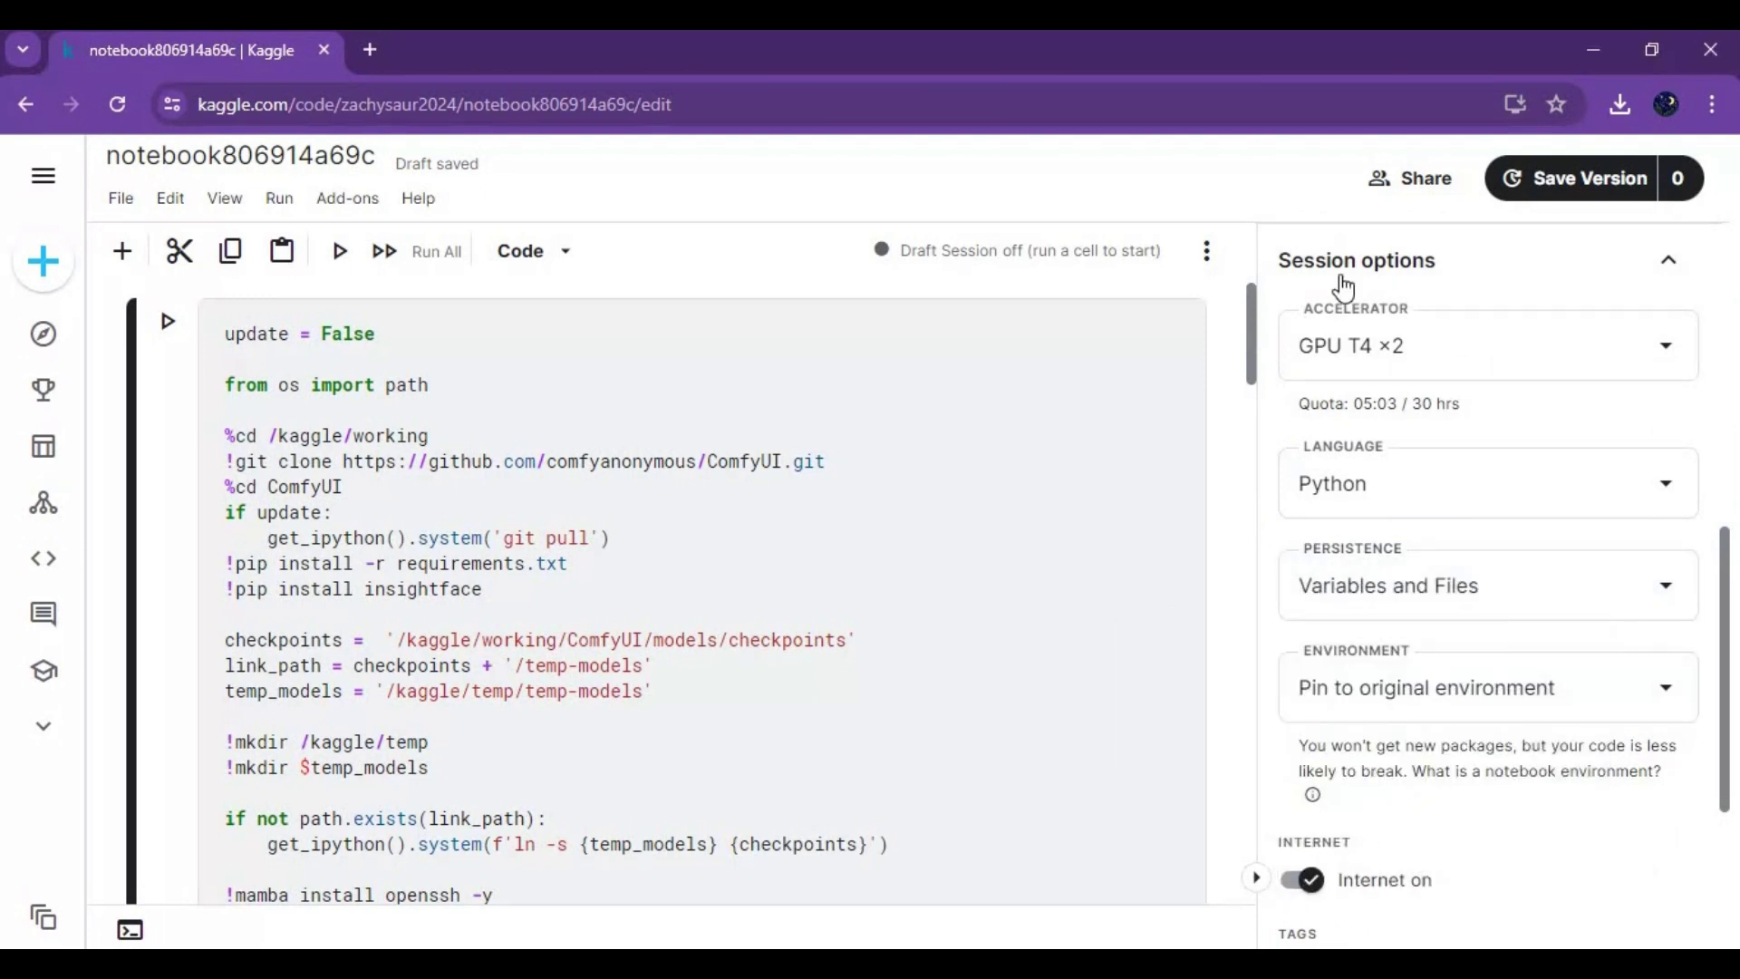
Start the draft session and run the first cell, which installs ComfyUI and its node manager
left_click(1206, 250)
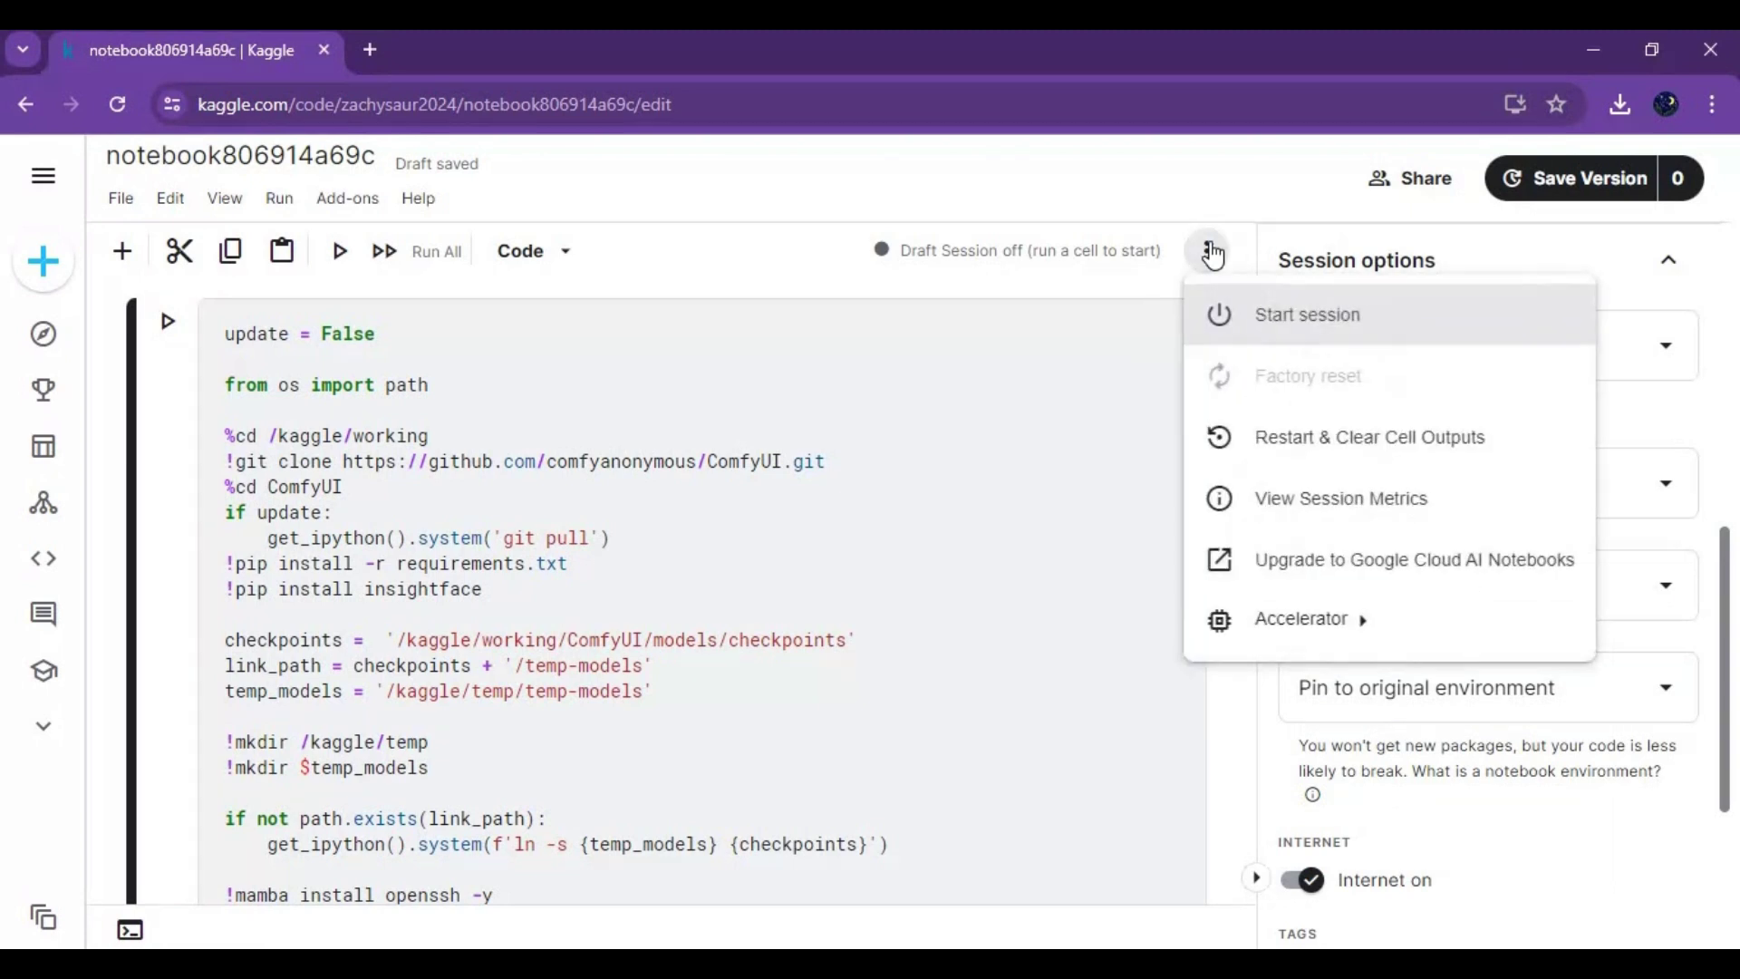
left_click(1275, 316)
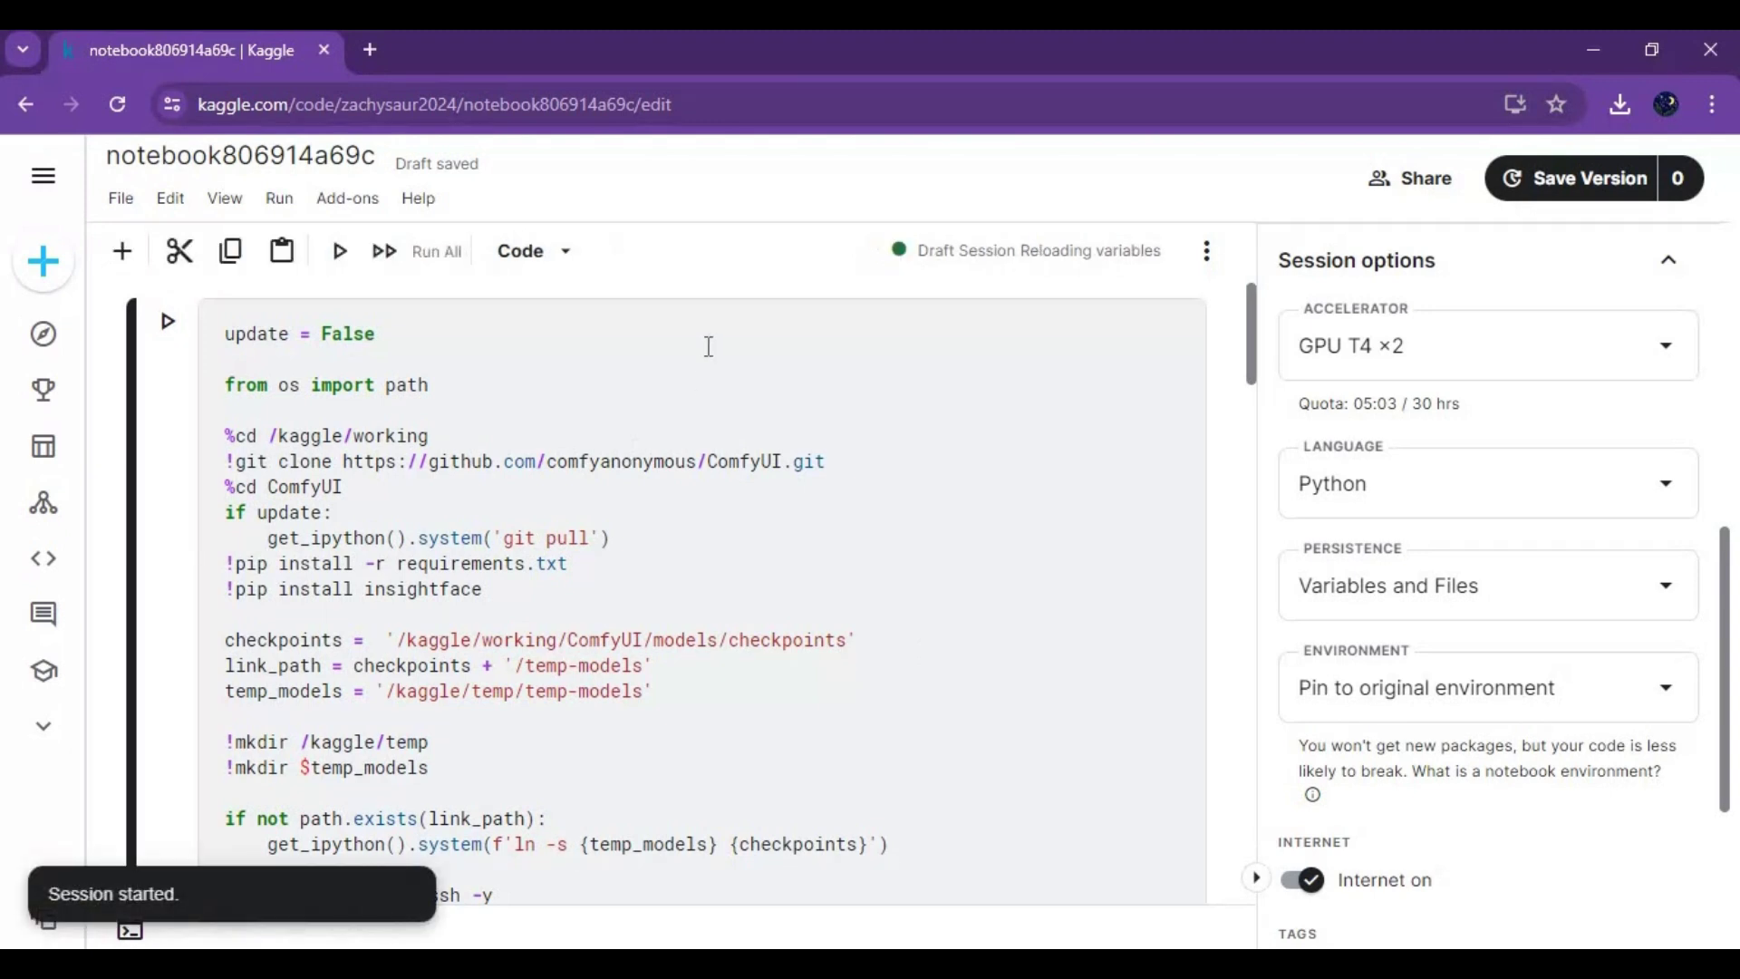
left_click(170, 324)
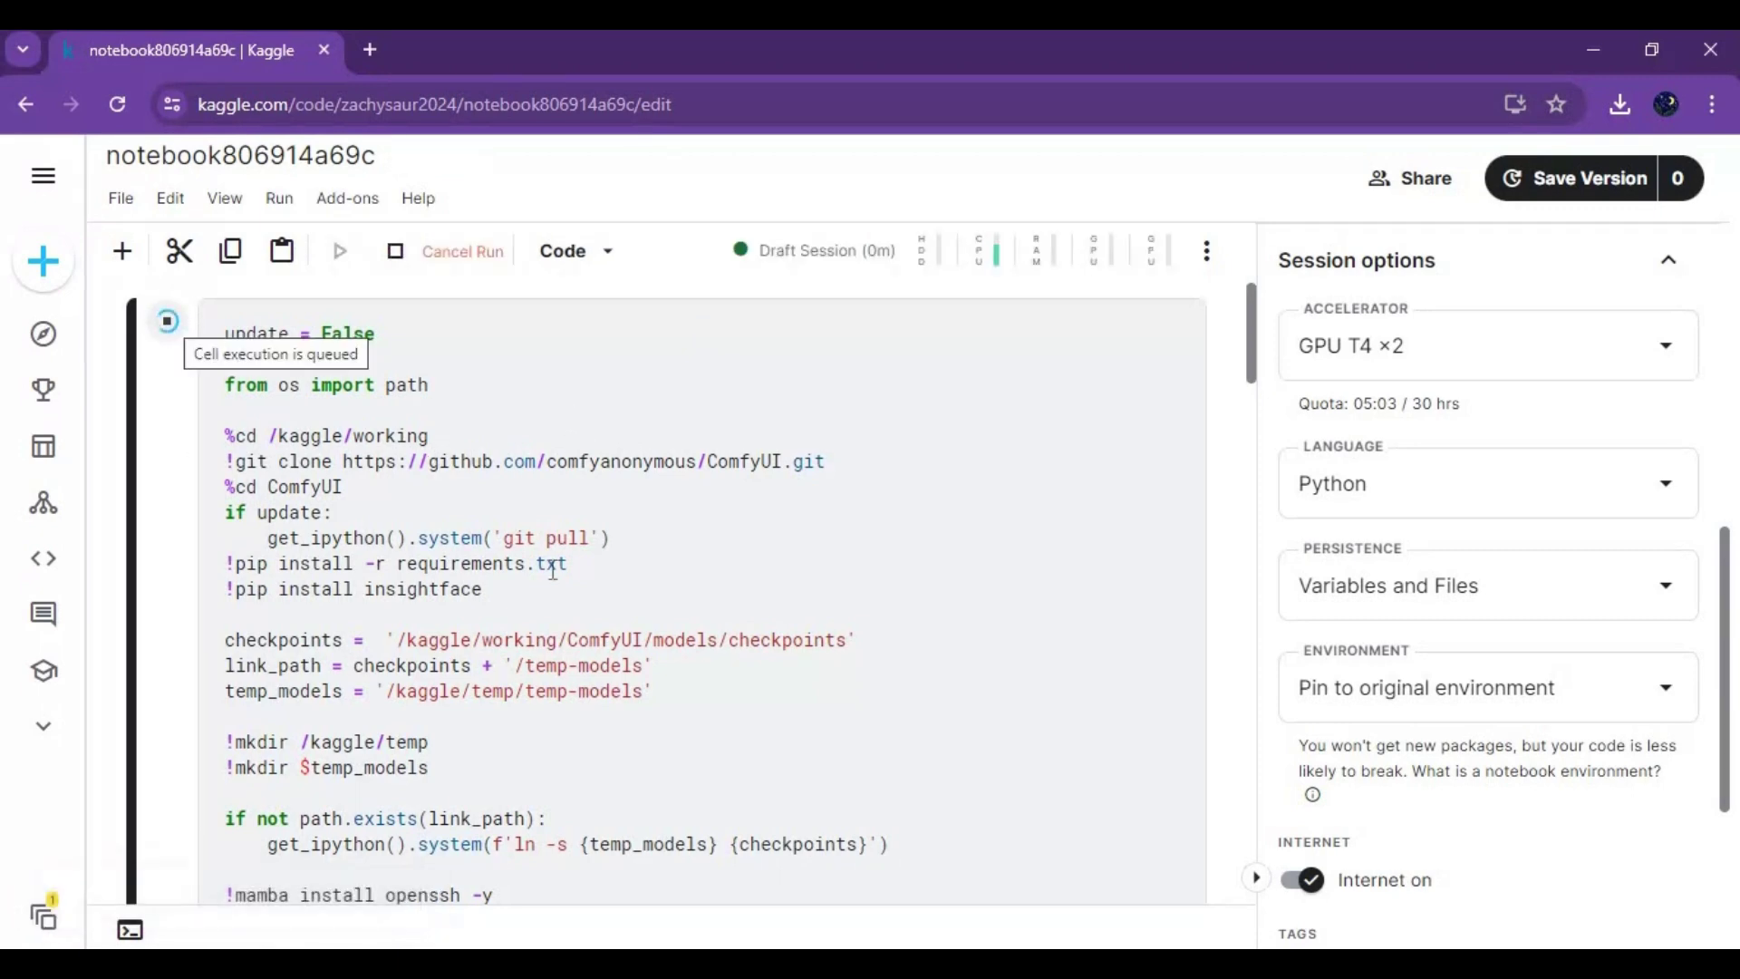
Examine the first cell's installation output down to the CheckPoint section
scroll(554, 572, "down", 3)
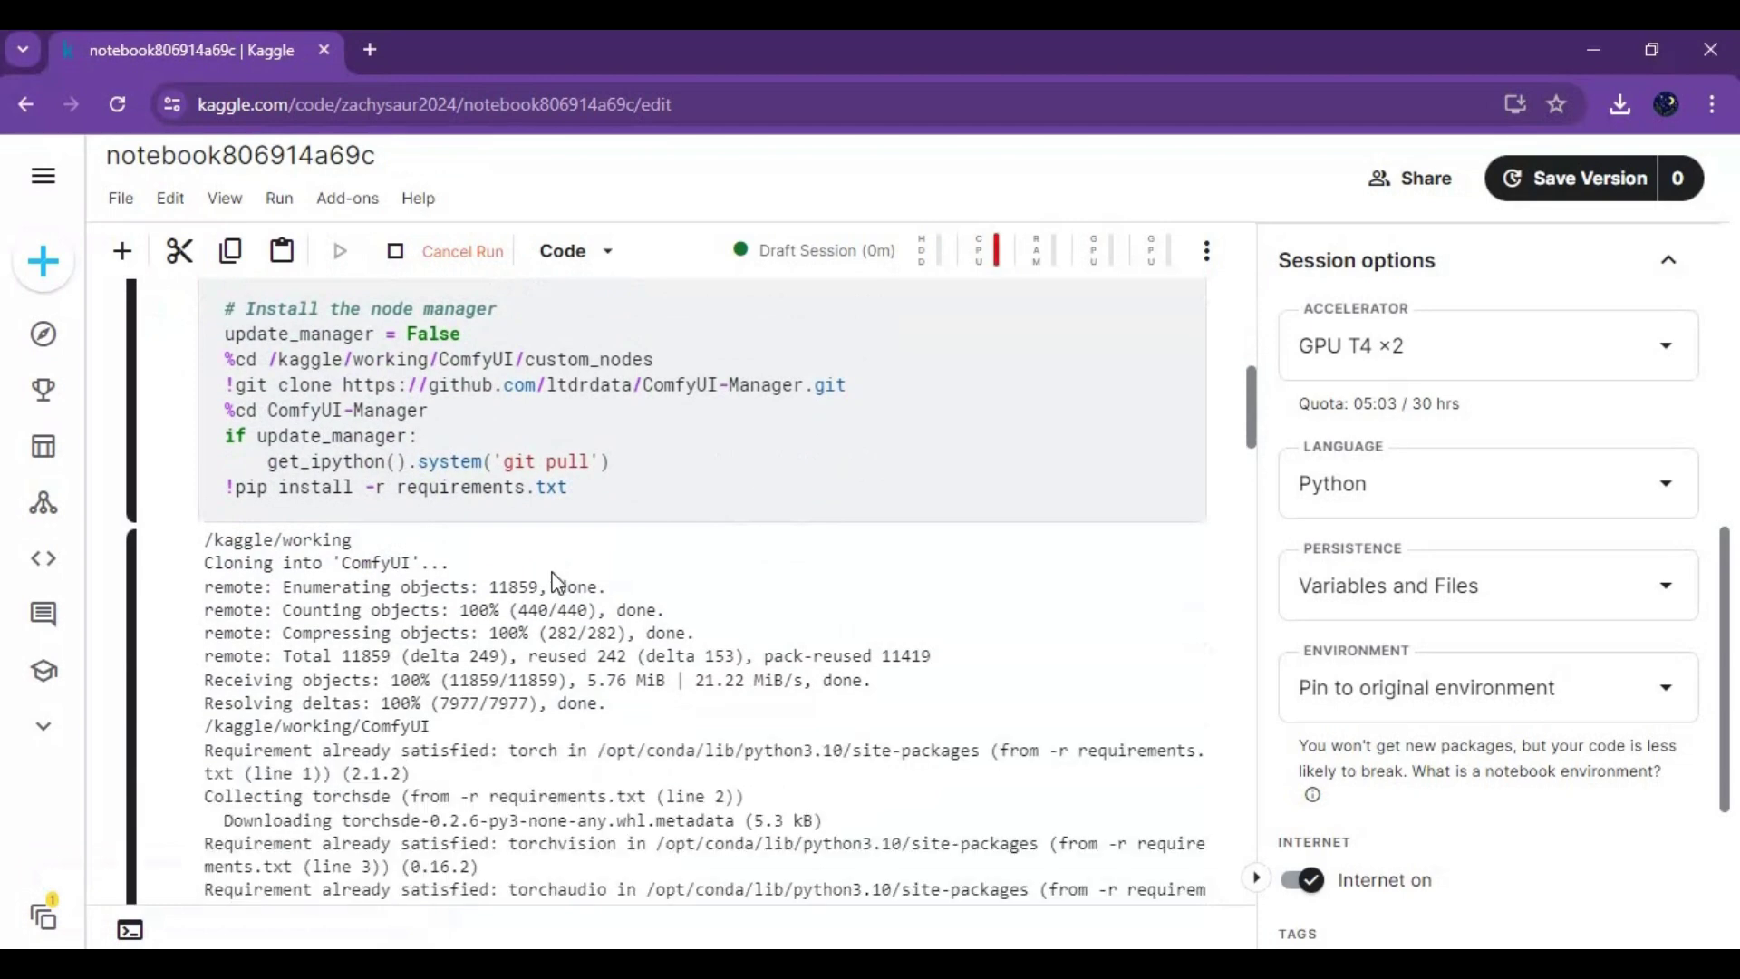
scroll(555, 575, "down", 4)
scroll(555, 580, "down", 10)
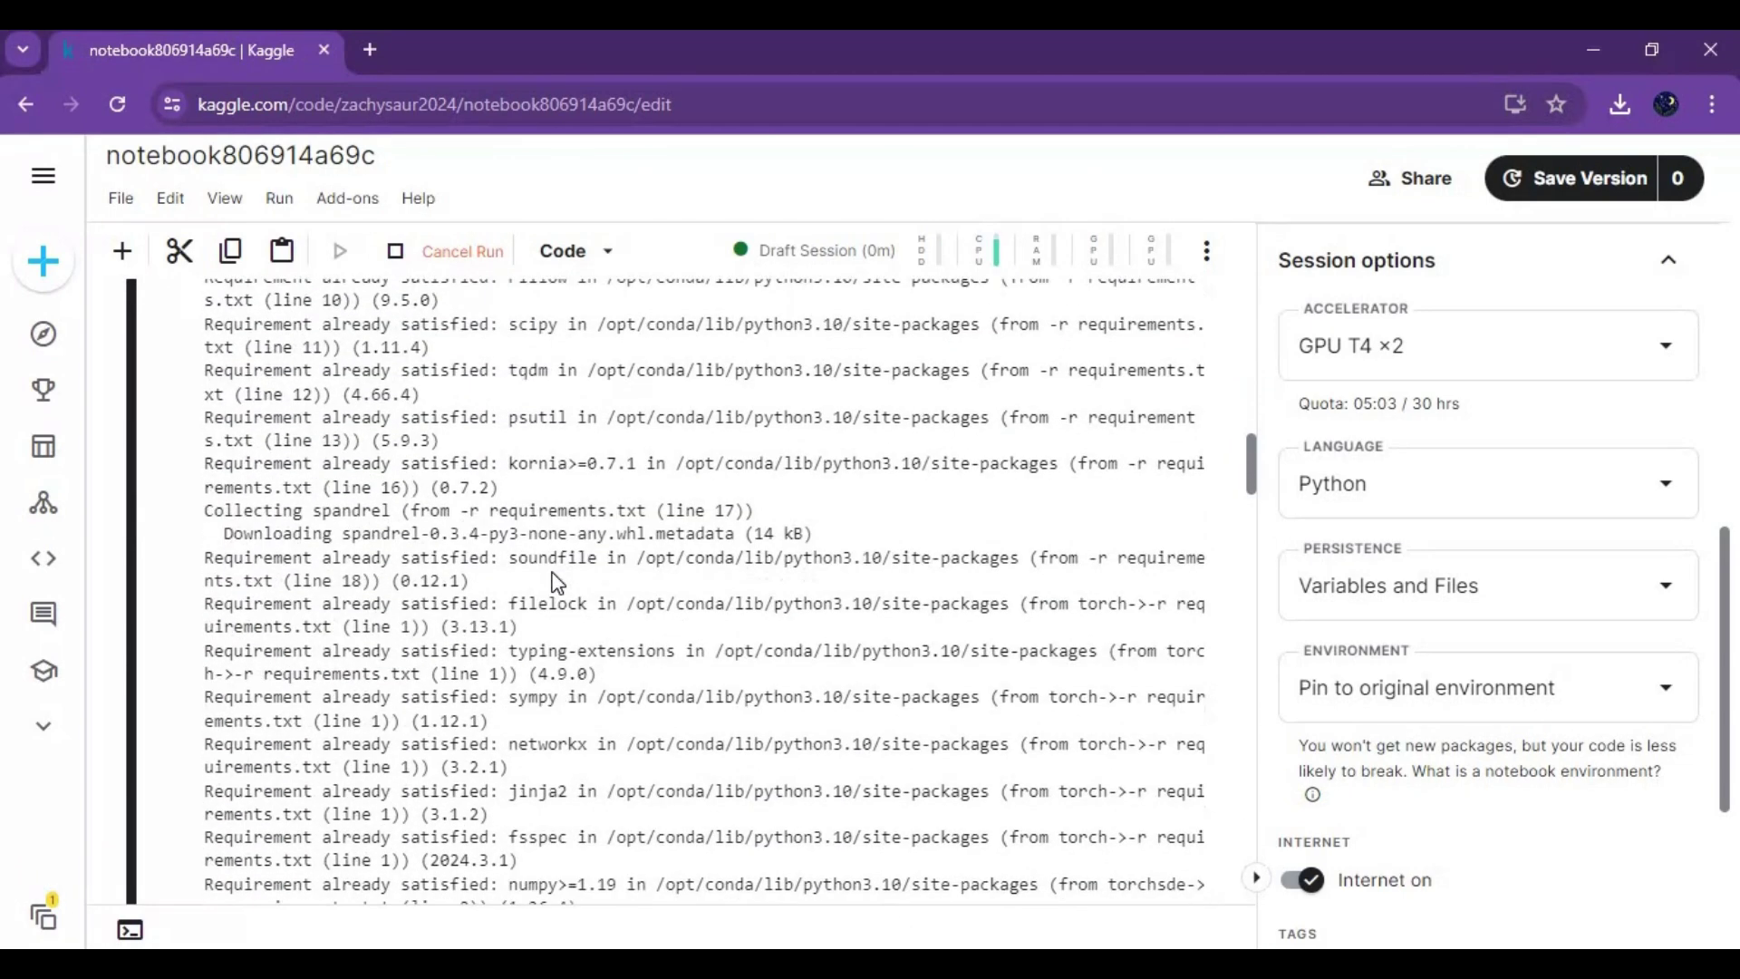
scroll(555, 580, "down", 10)
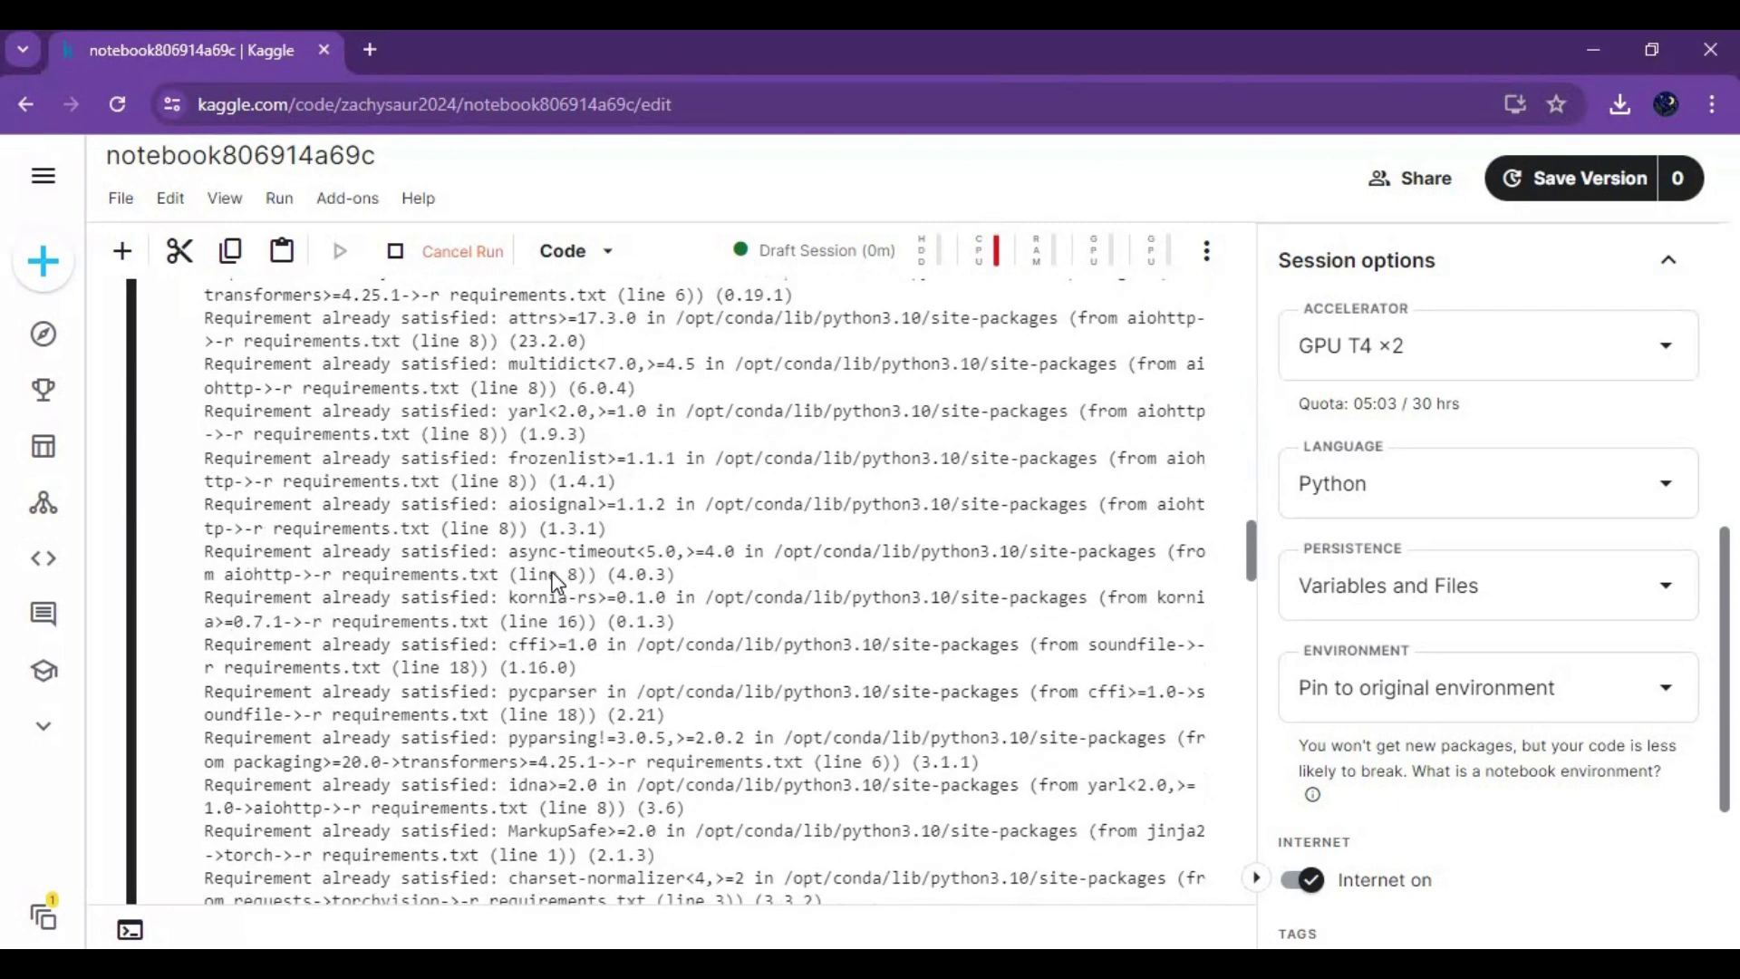
scroll(554, 580, "down", 3)
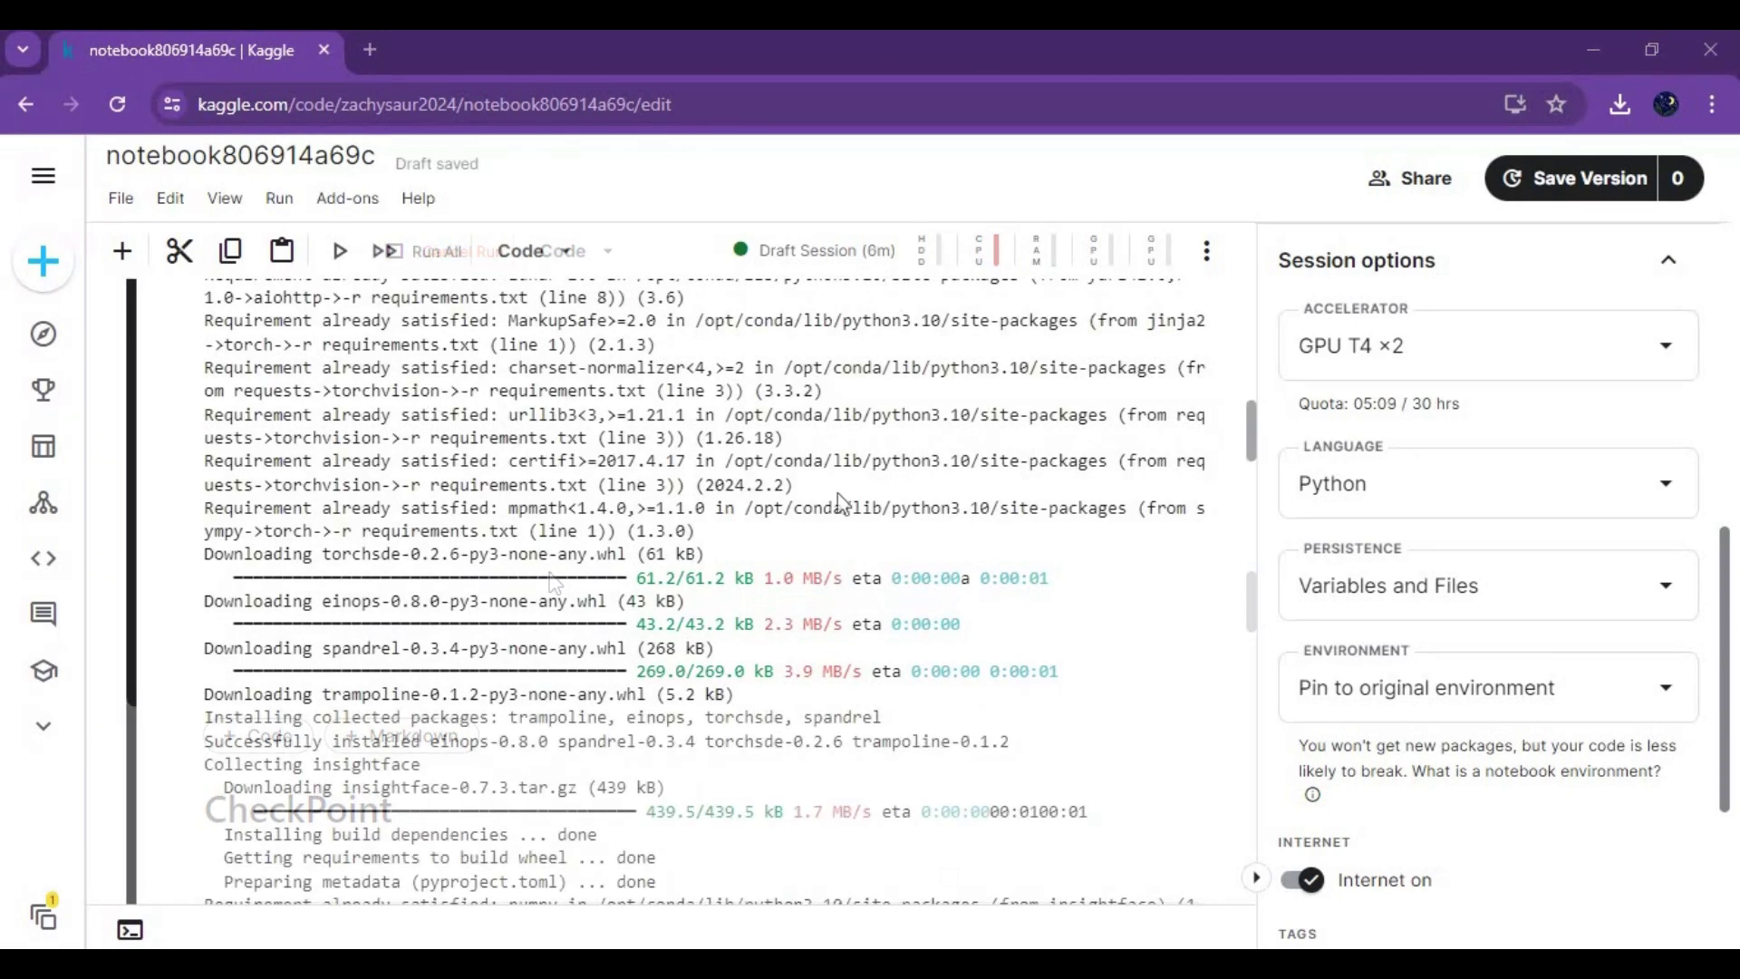
scroll(847, 524, "down", 12)
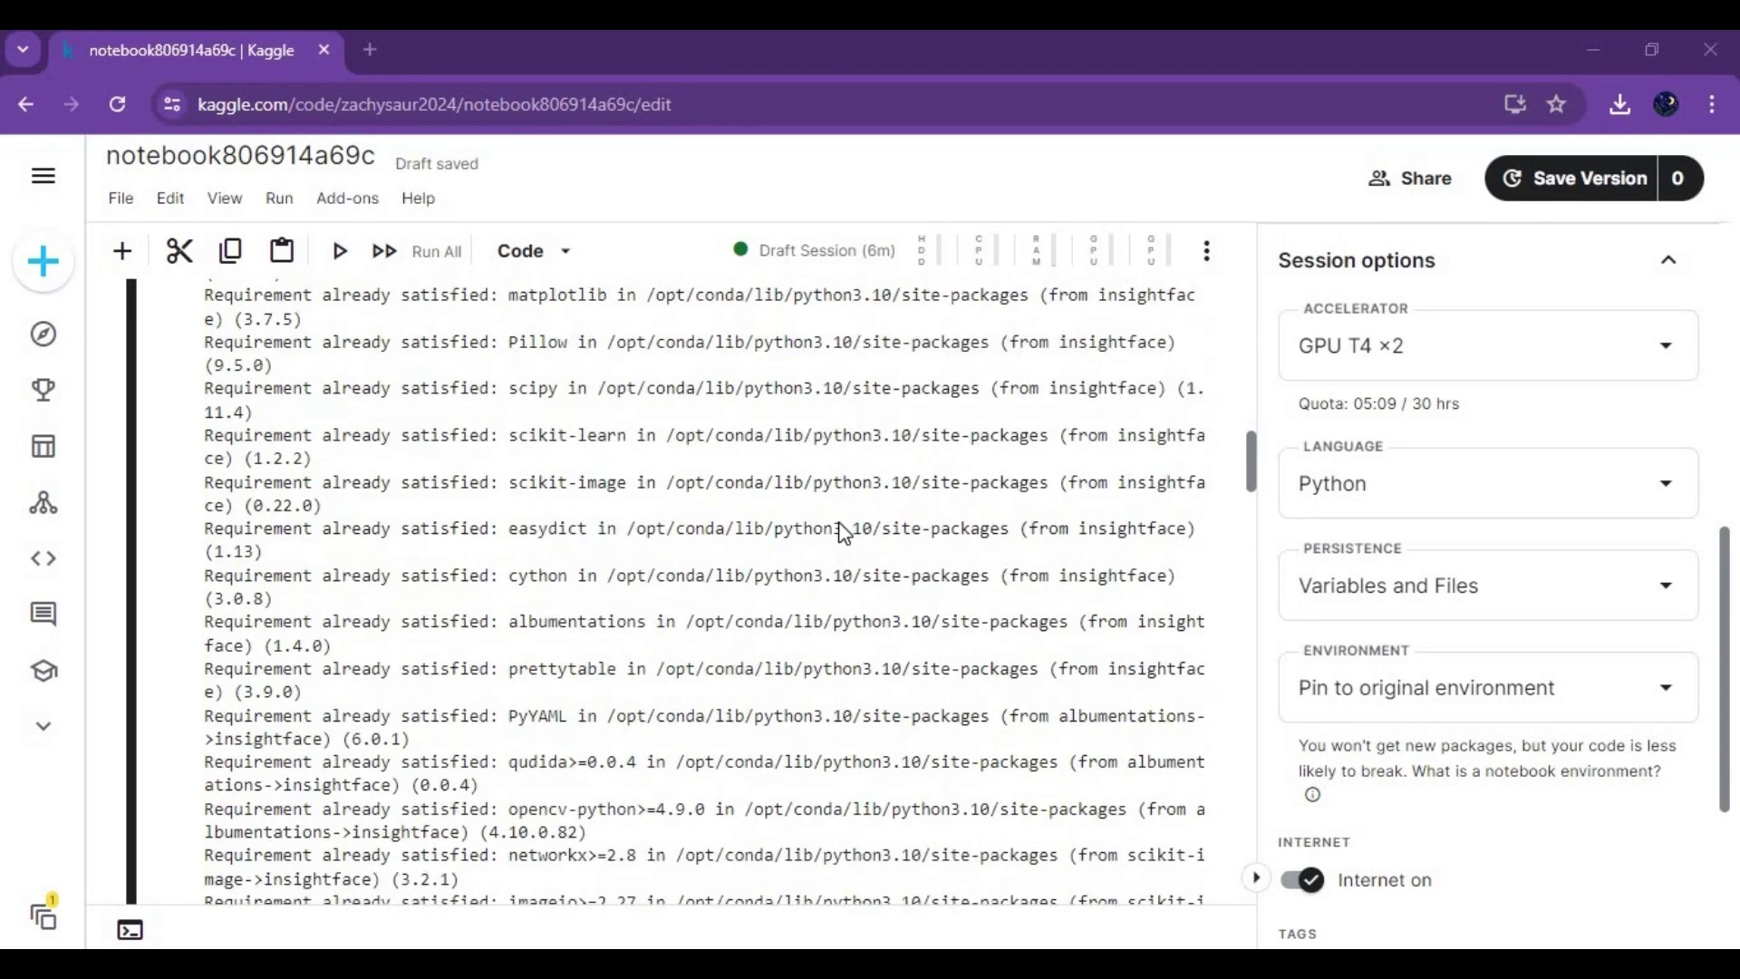
scroll(839, 526, "down", 15)
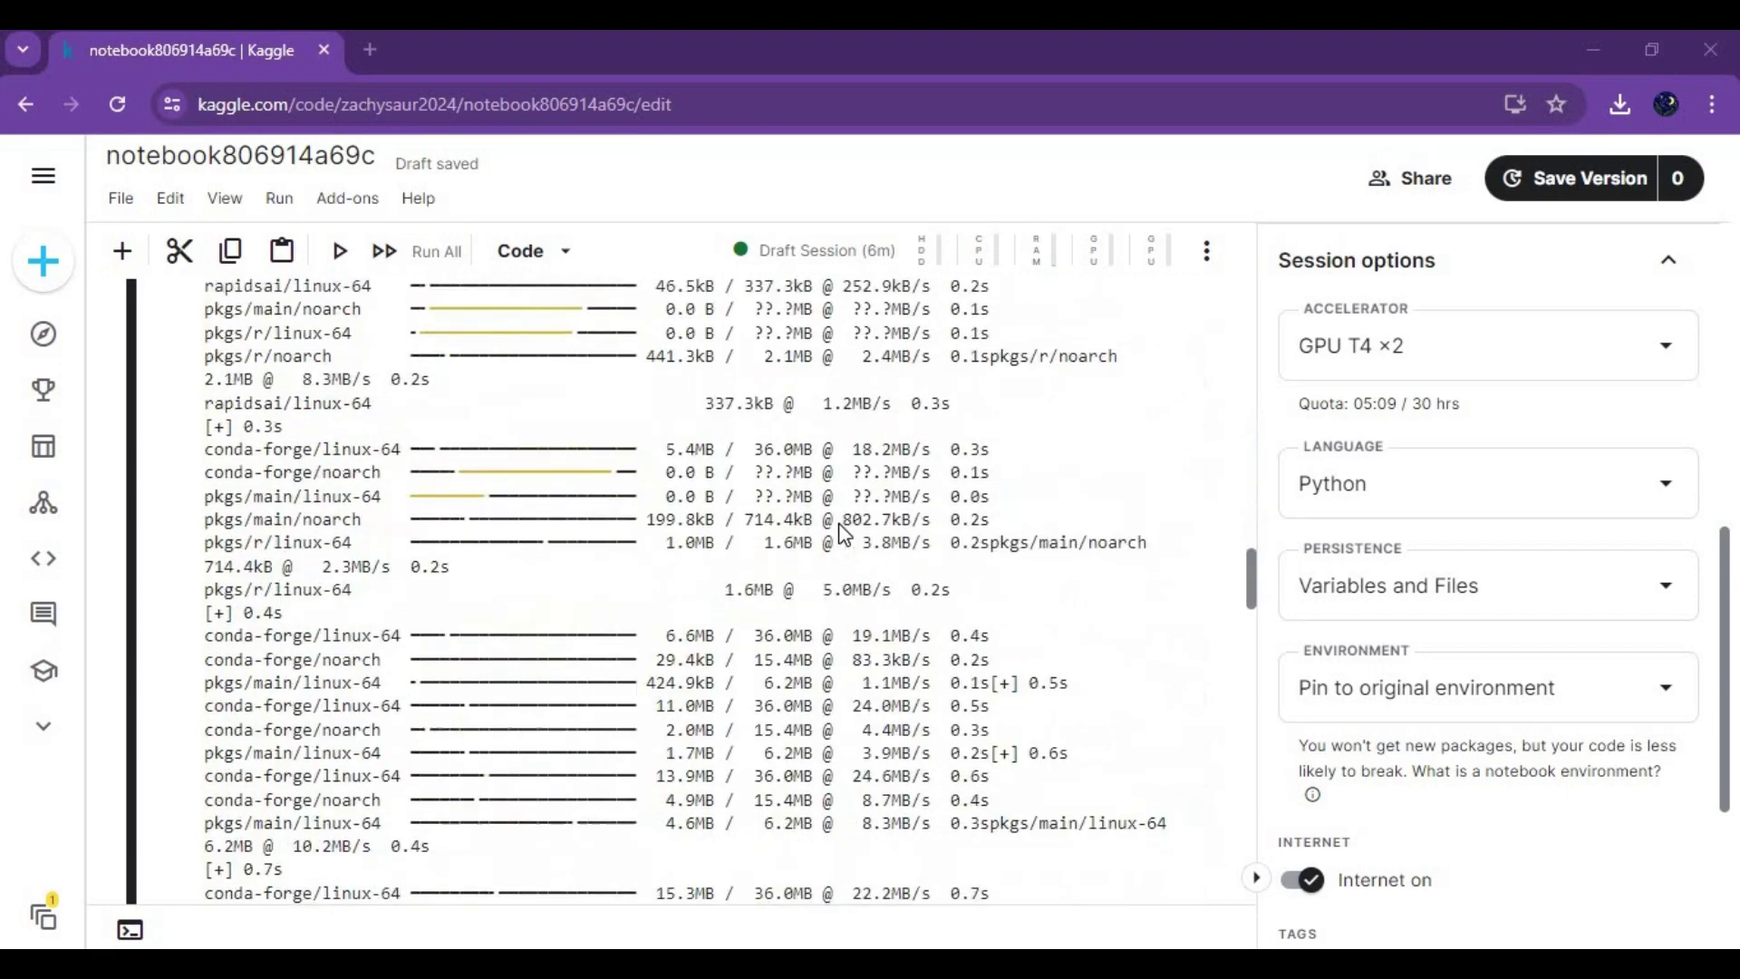
scroll(837, 525, "down", 15)
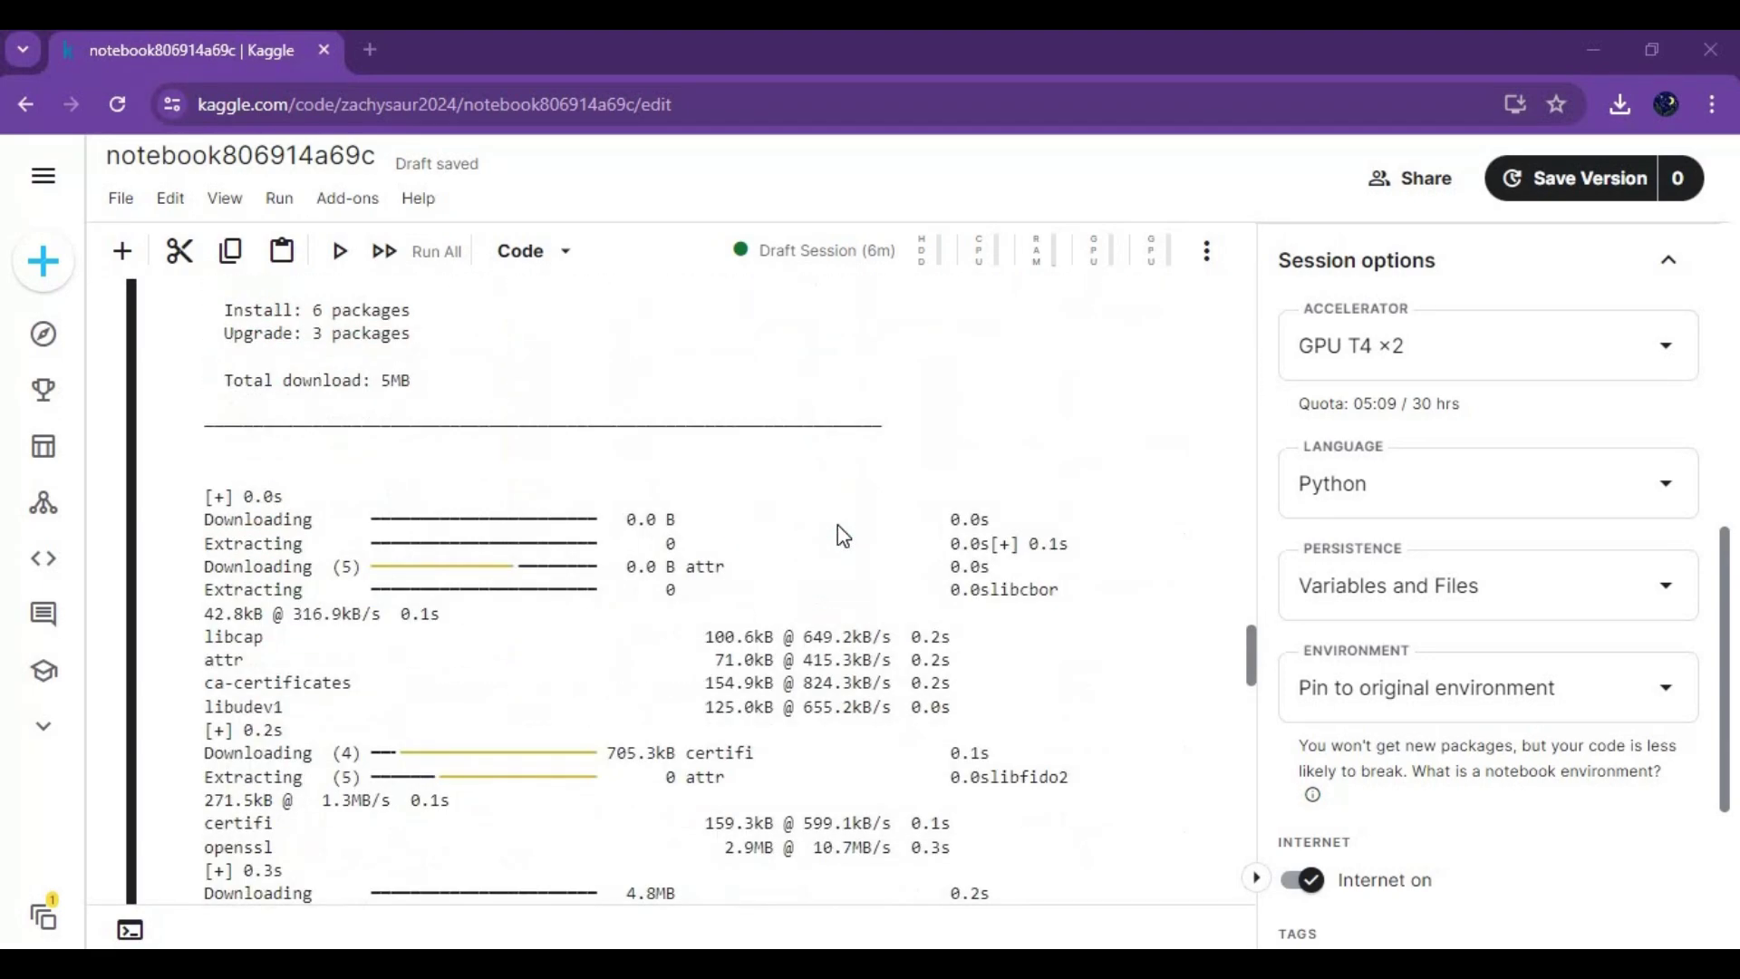
scroll(838, 525, "down", 15)
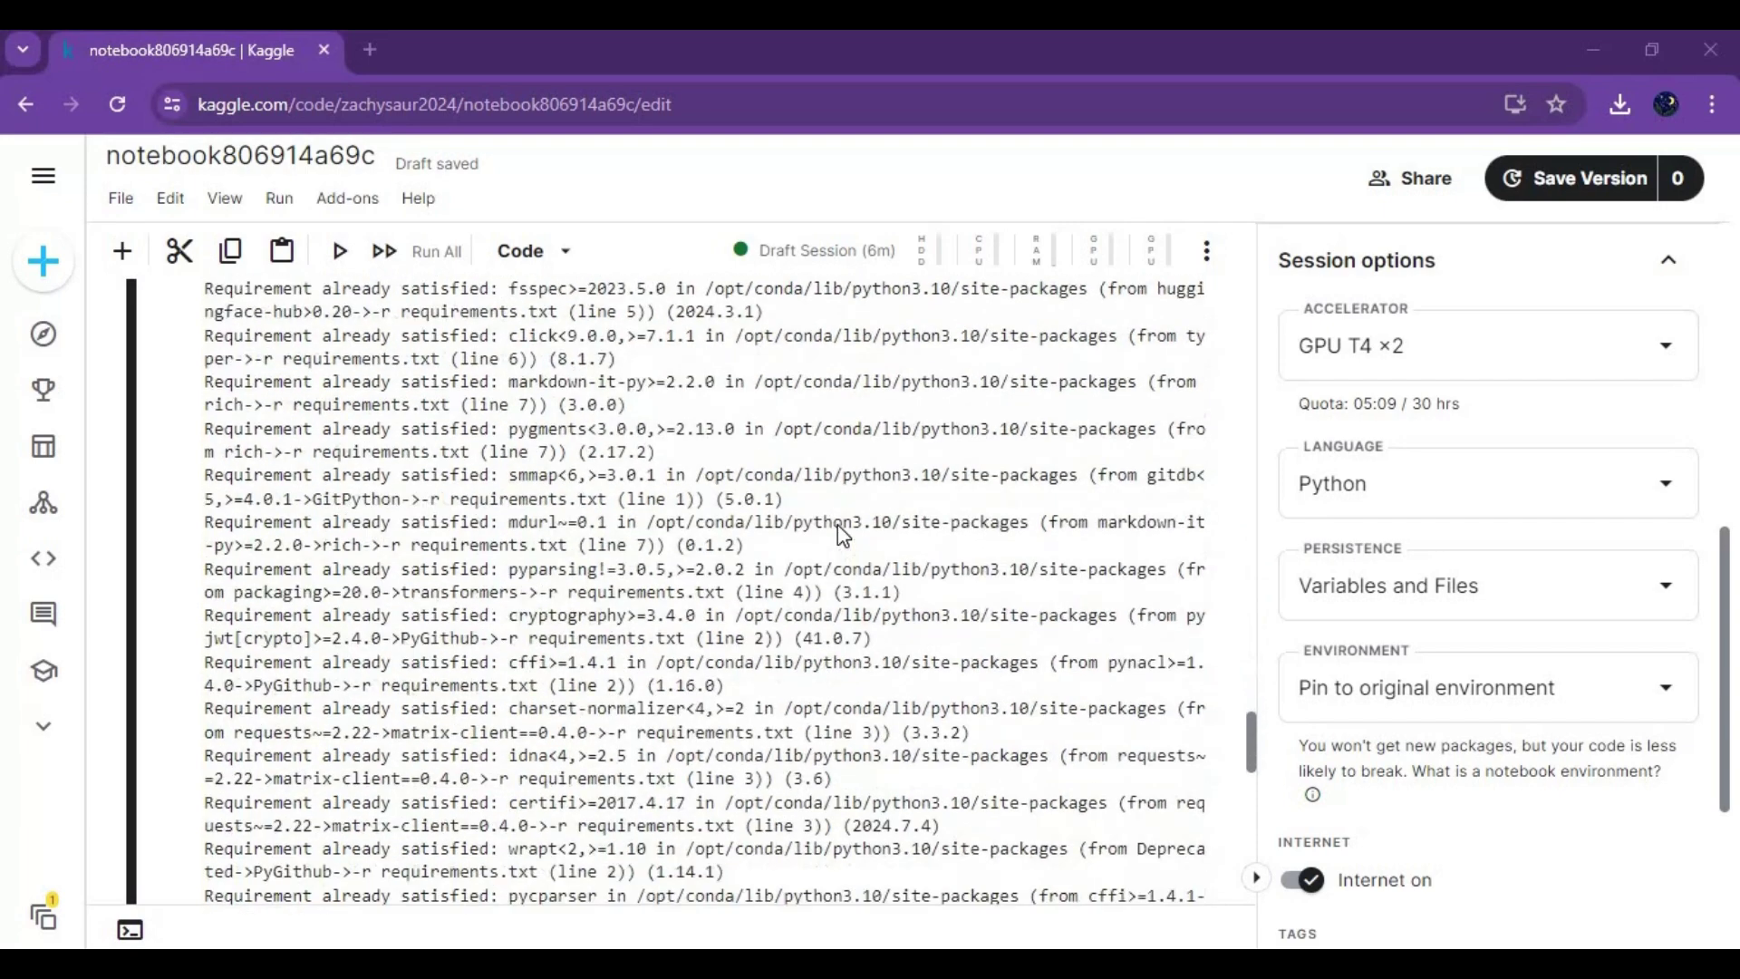
scroll(837, 524, "down", 4)
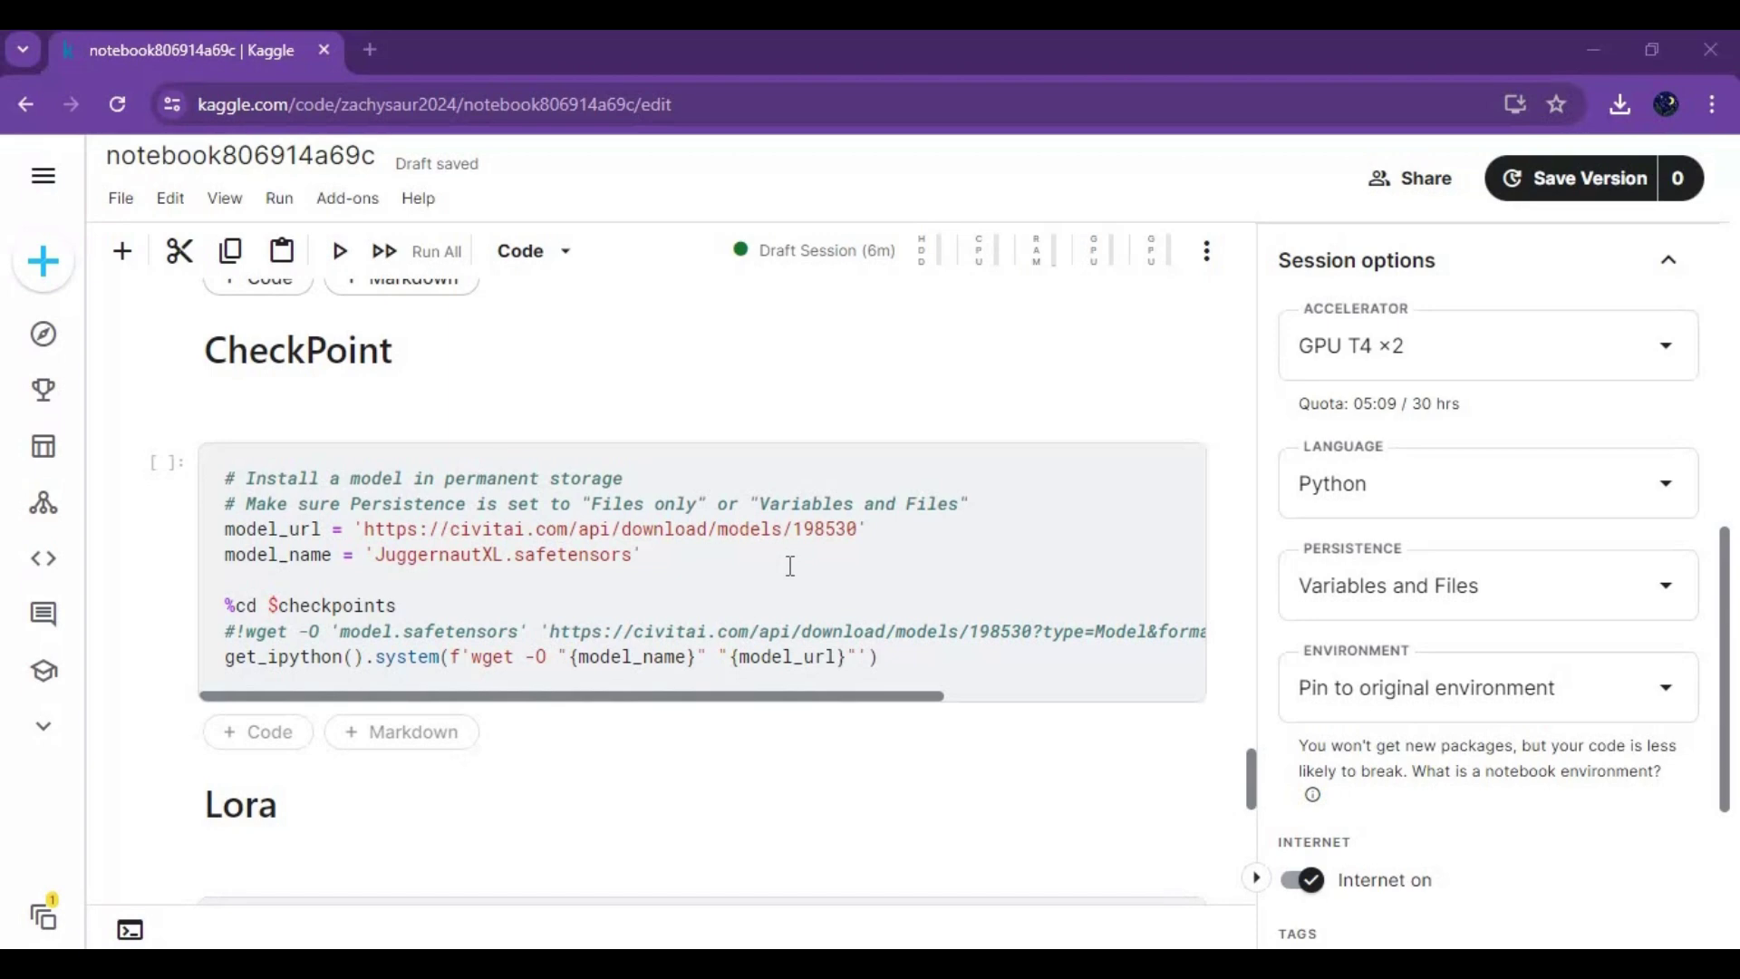
Run the "Launch with Pinggy" cell to start the ComfyUI web interface
scroll(791, 565, "down", 3)
scroll(790, 566, "down", 12)
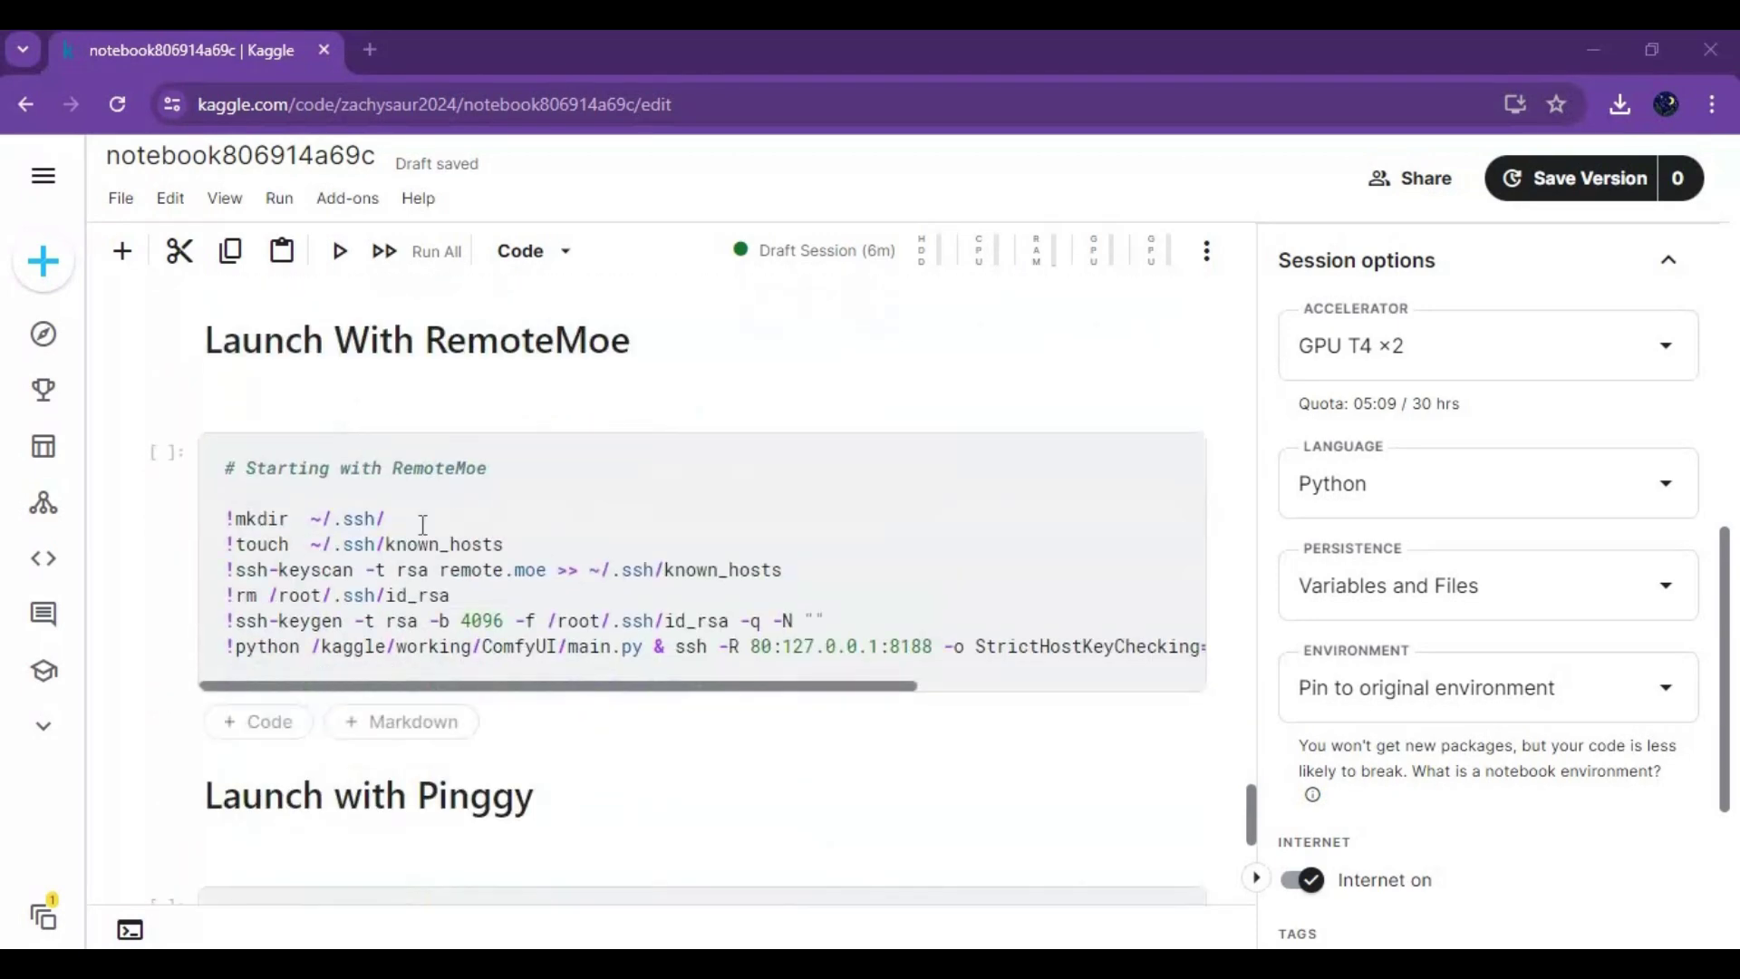
scroll(424, 532, "down", 5)
scroll(424, 532, "up", 5)
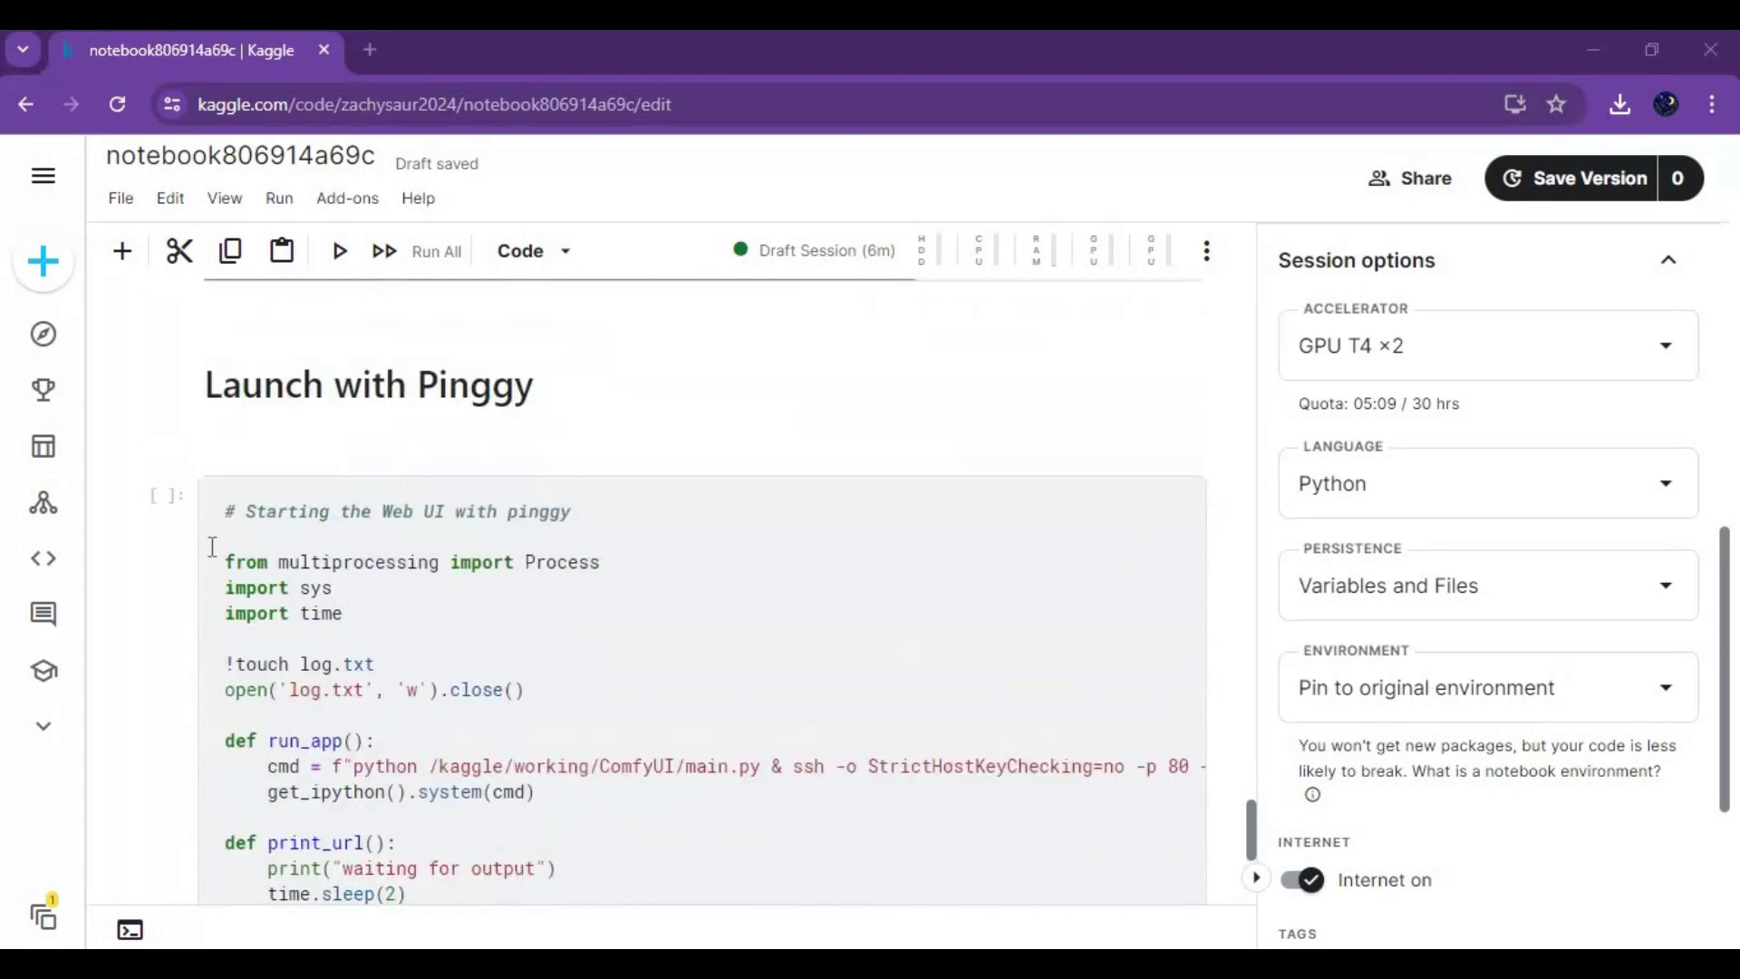
left_click(166, 533)
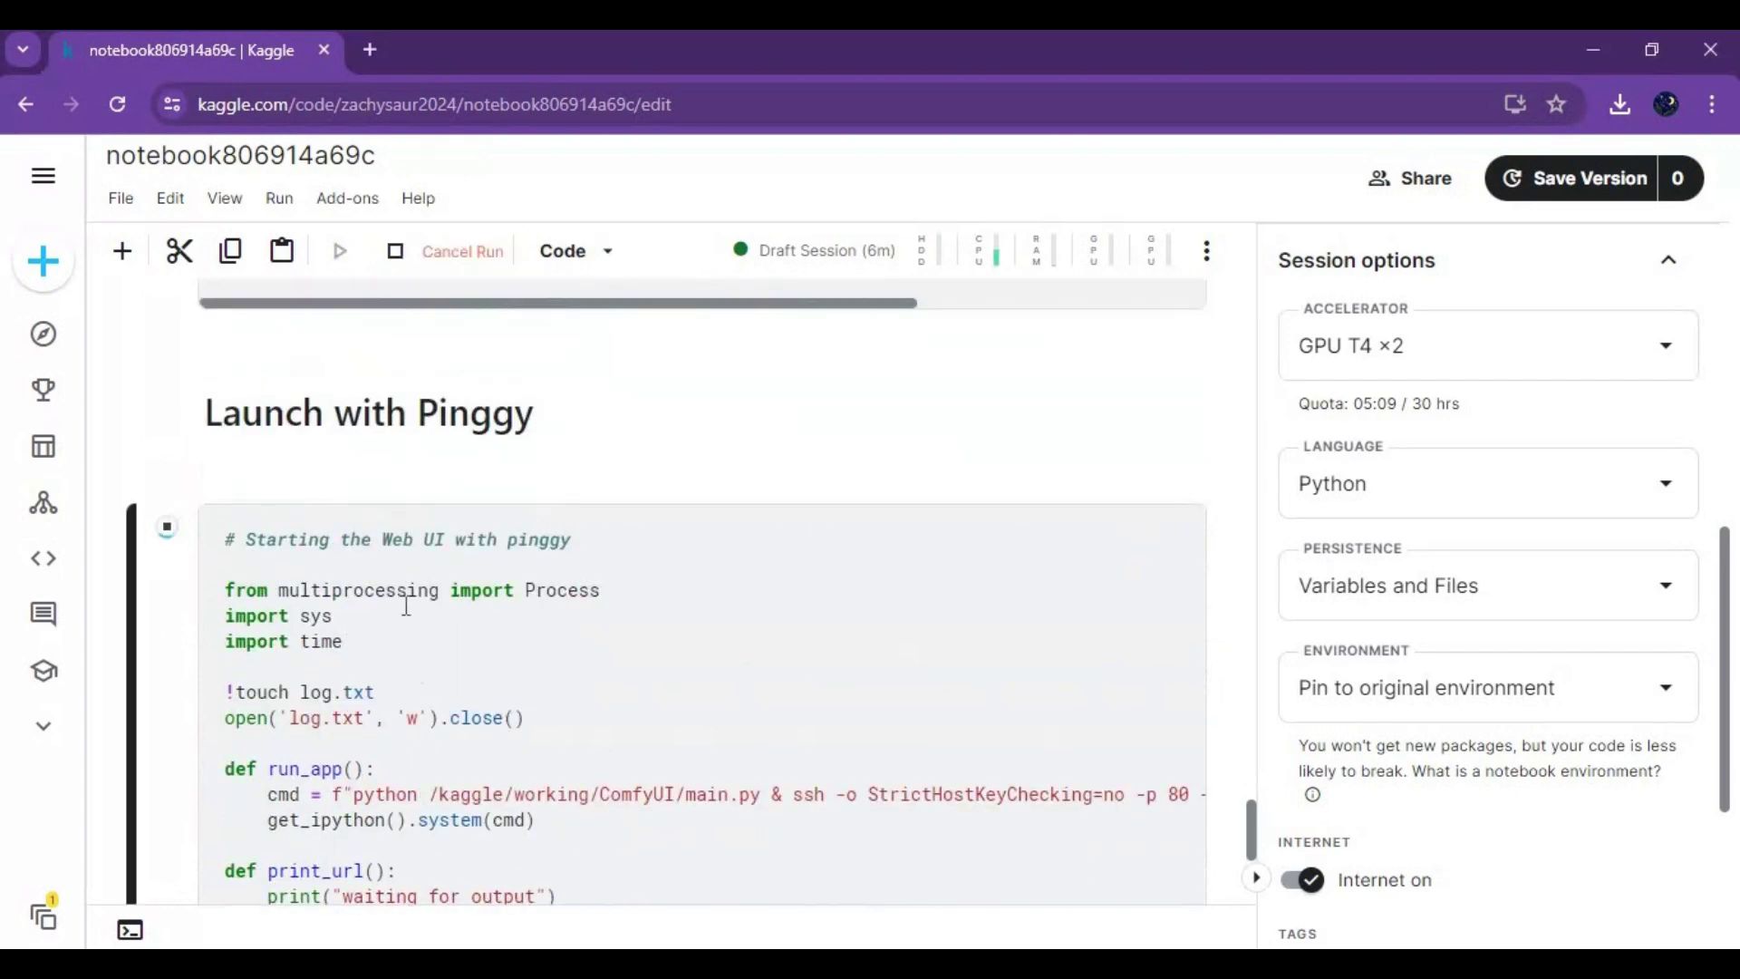
Open the generated Pinggy link from the launch cell's output and enter the site past the caution page
scroll(416, 606, "down", 15)
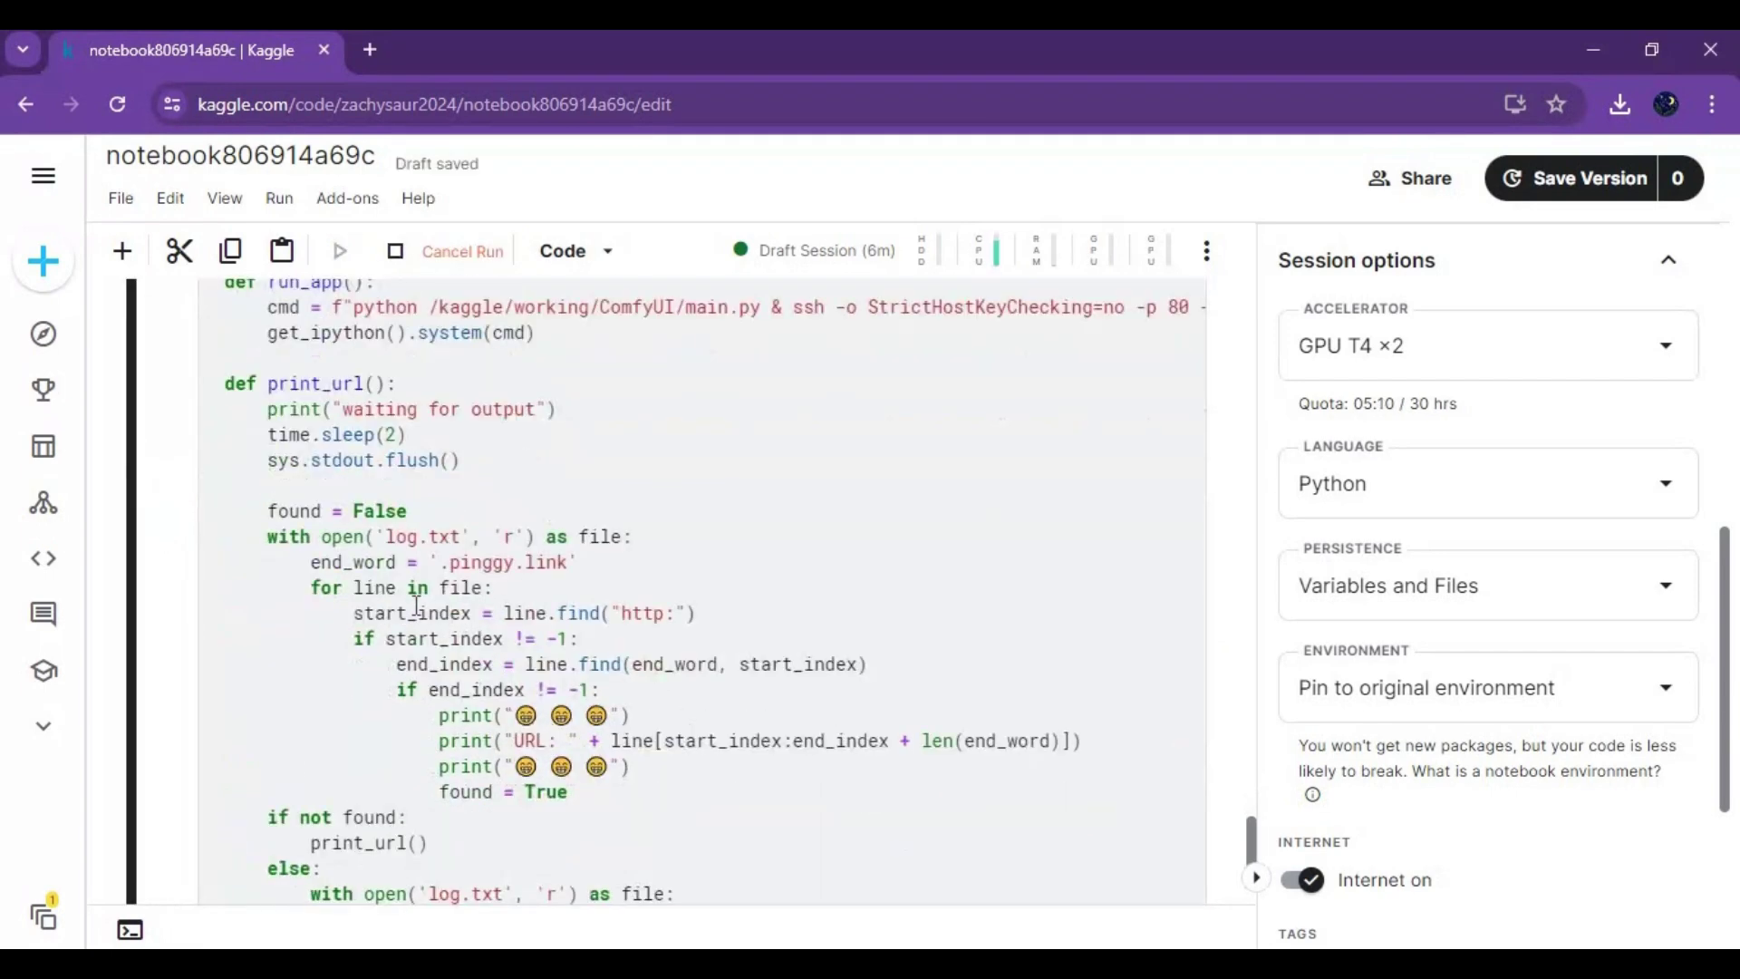
scroll(416, 615, "down", 5)
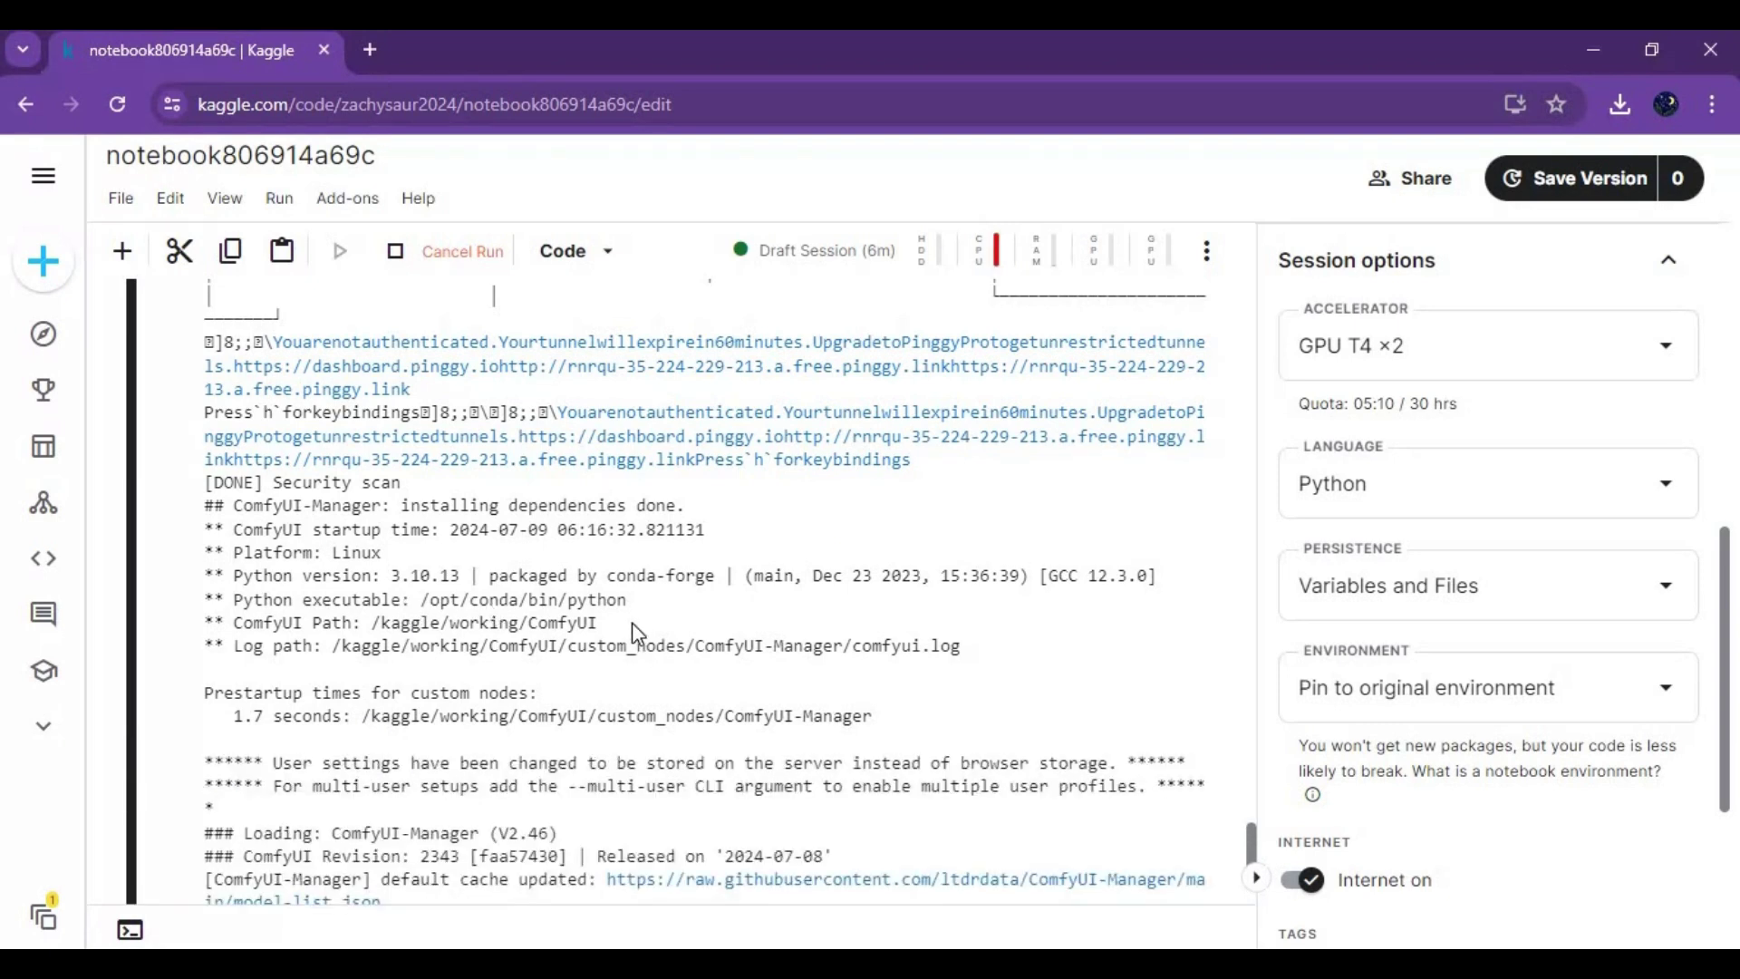
scroll(633, 622, "down", 3)
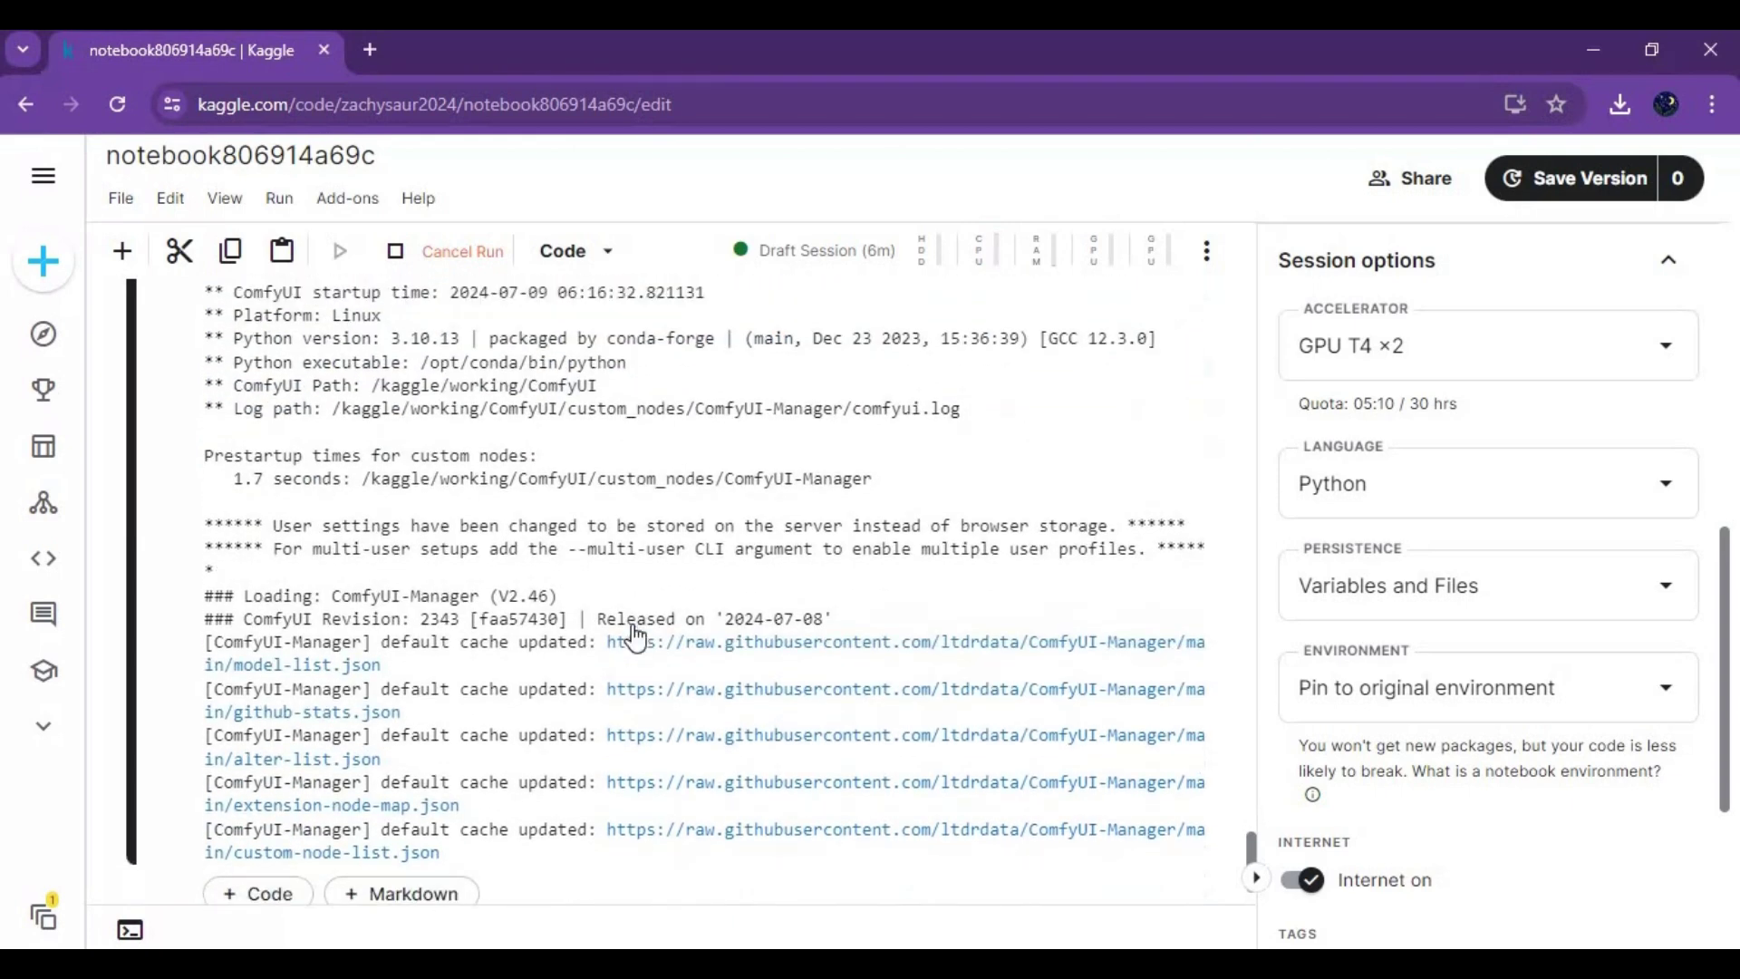
scroll(634, 637, "down", 10)
scroll(589, 761, "up", 1)
left_click(590, 764)
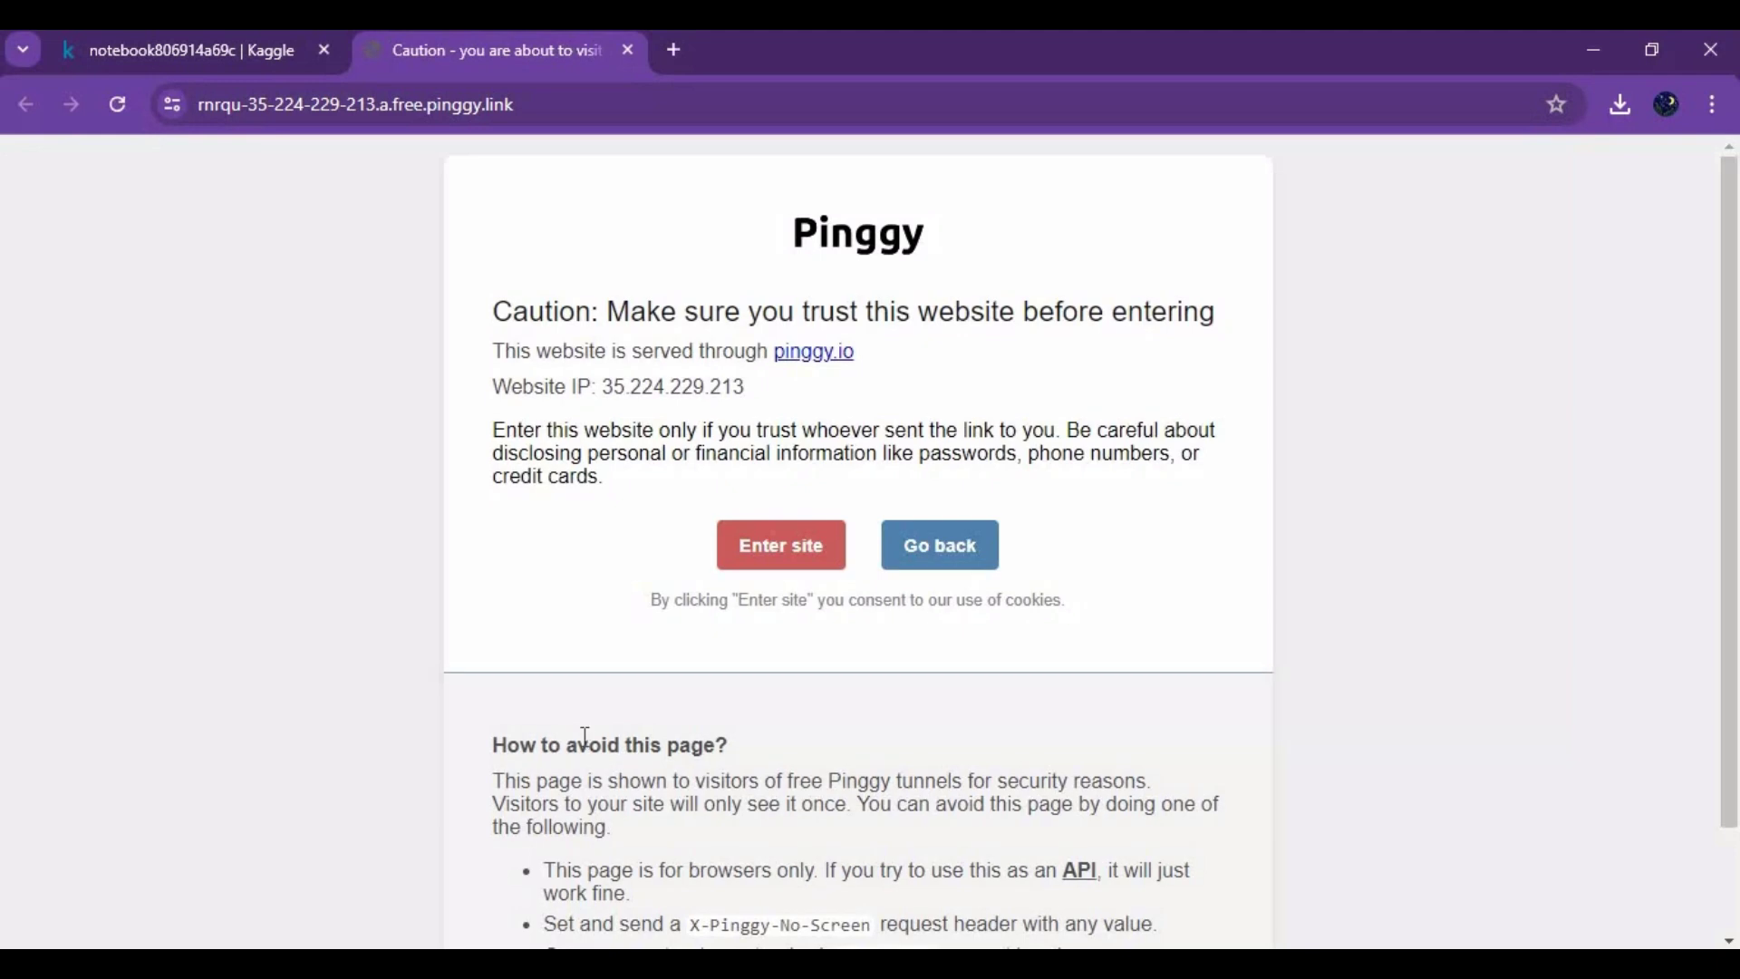
left_click(777, 563)
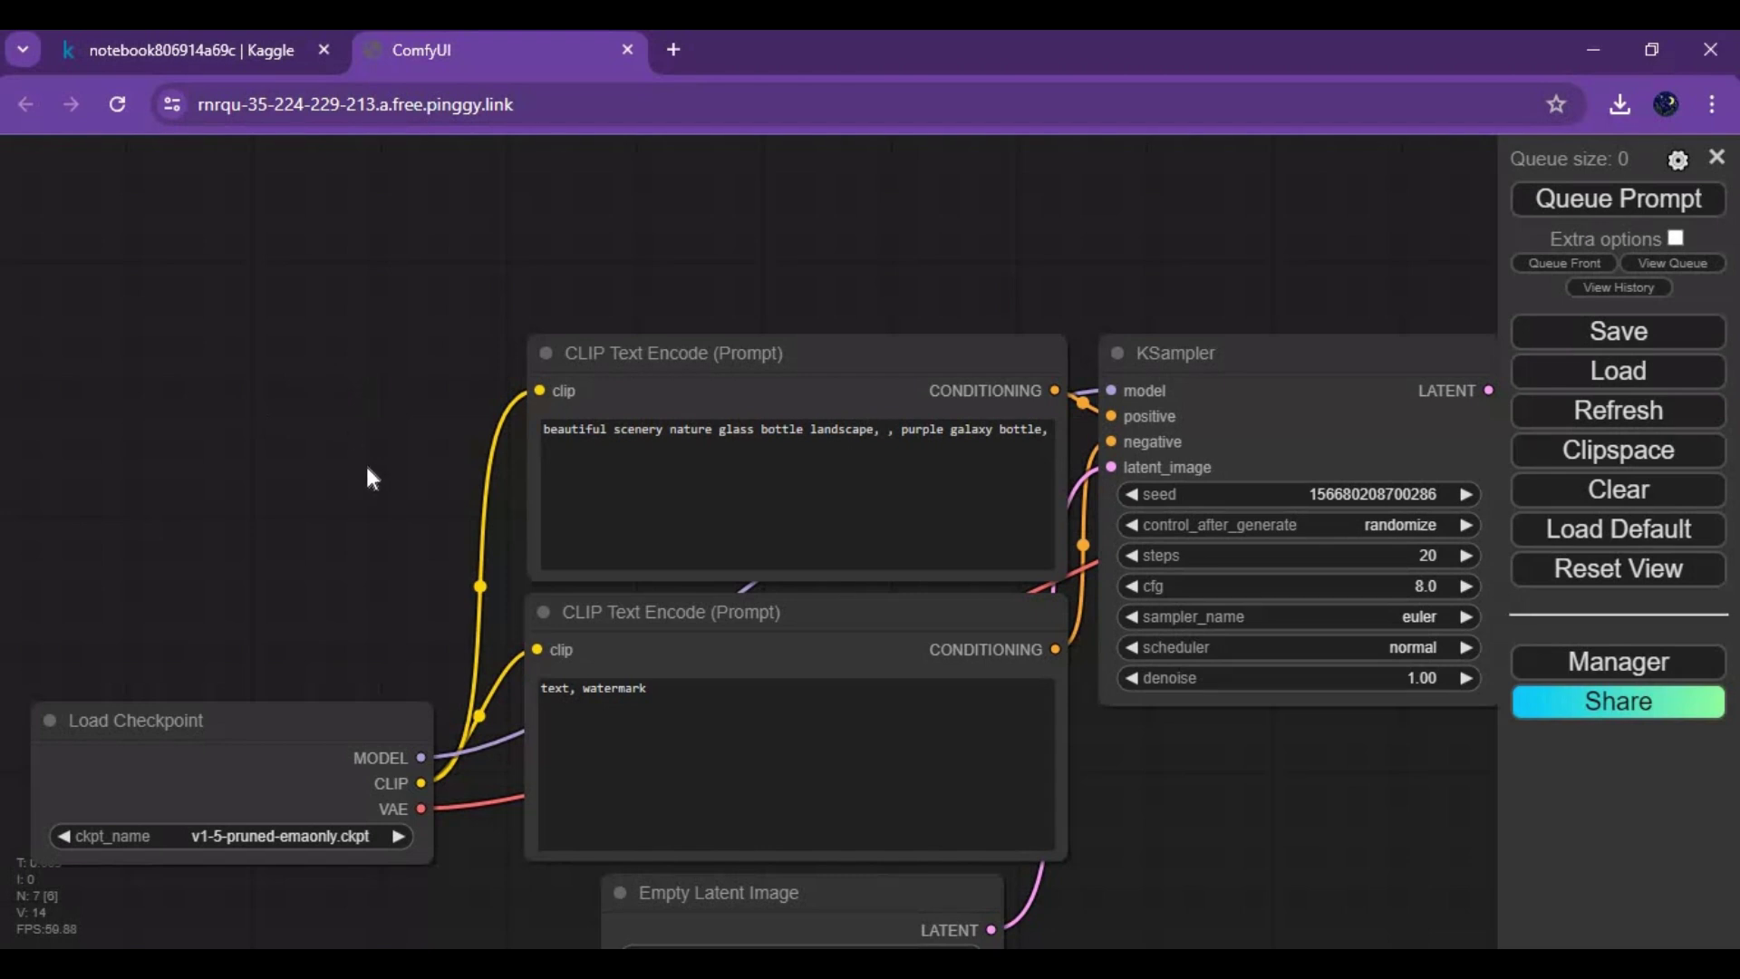
Load the live.json workflow into ComfyUI and dismiss the notice about missing node types
left_click(1642, 374)
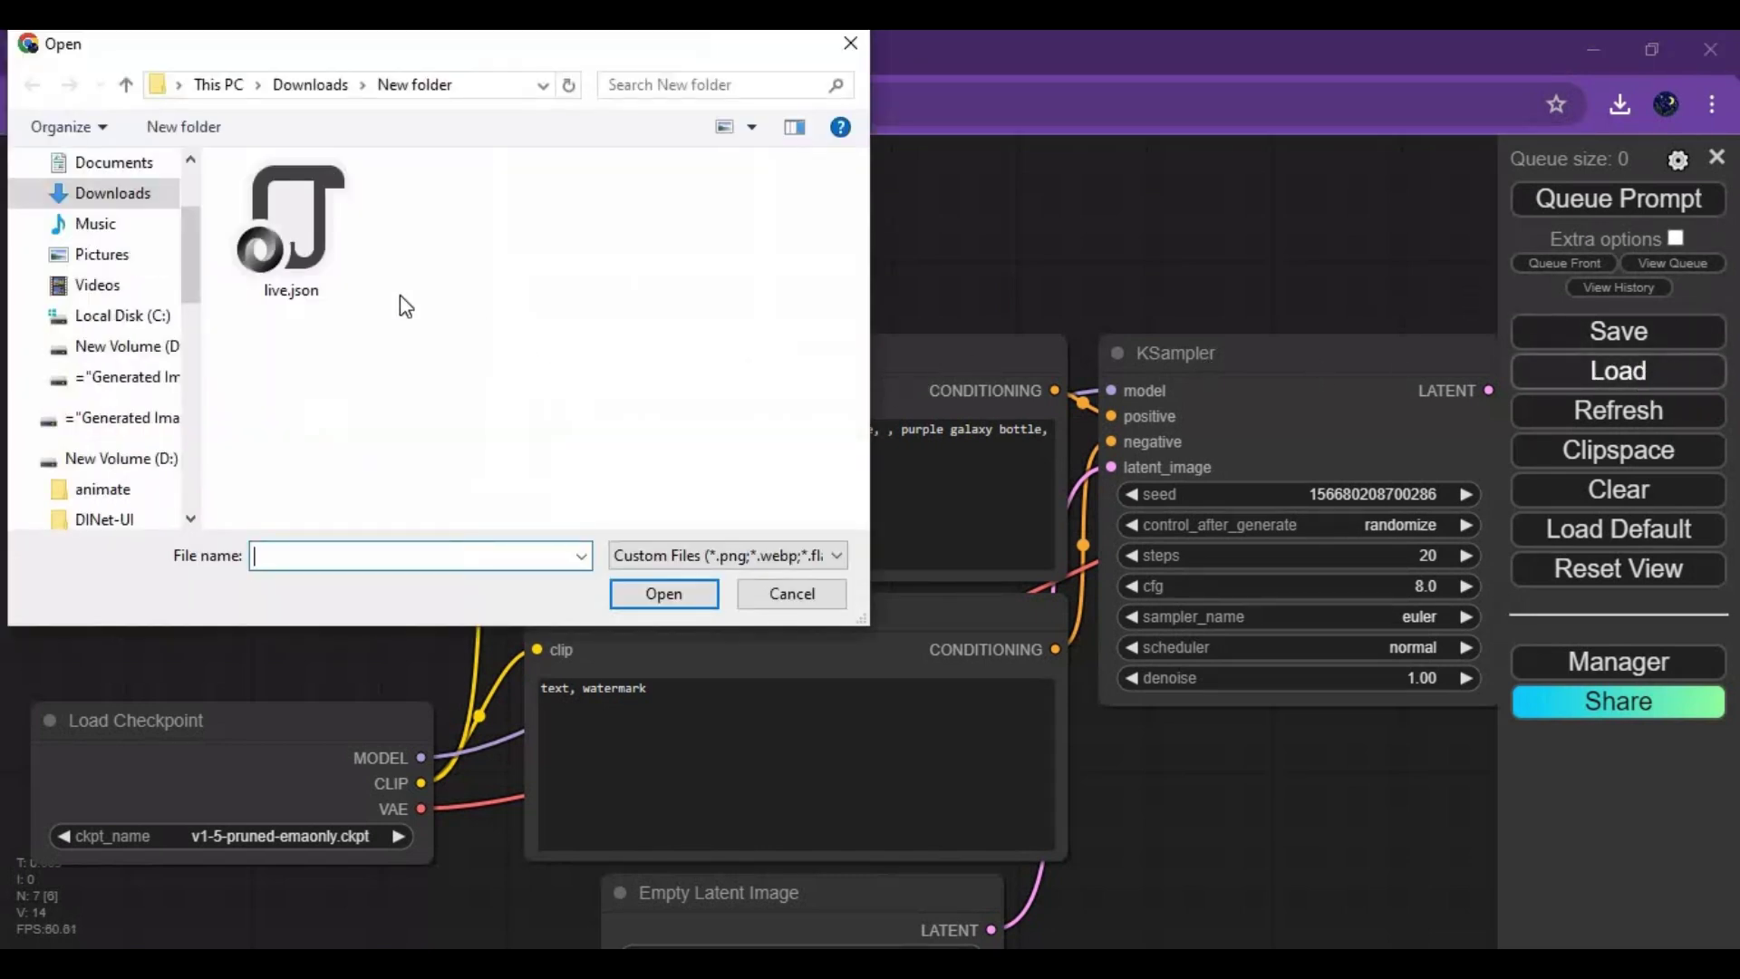
double_click(306, 248)
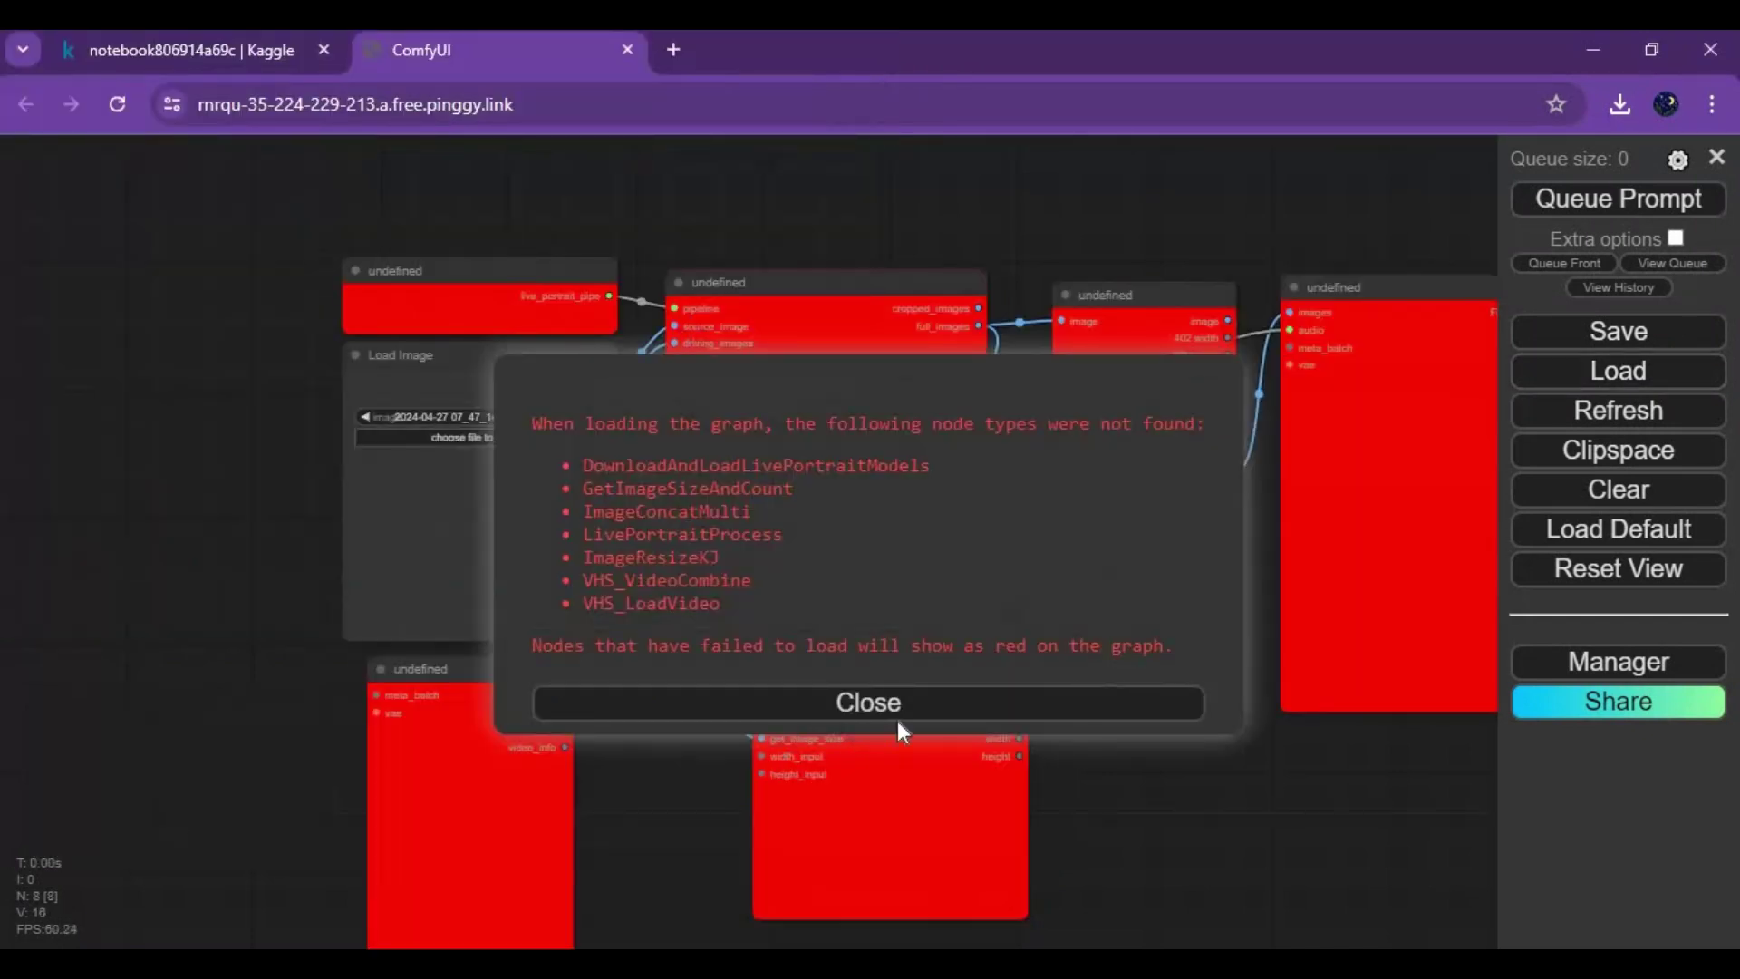
left_click(902, 699)
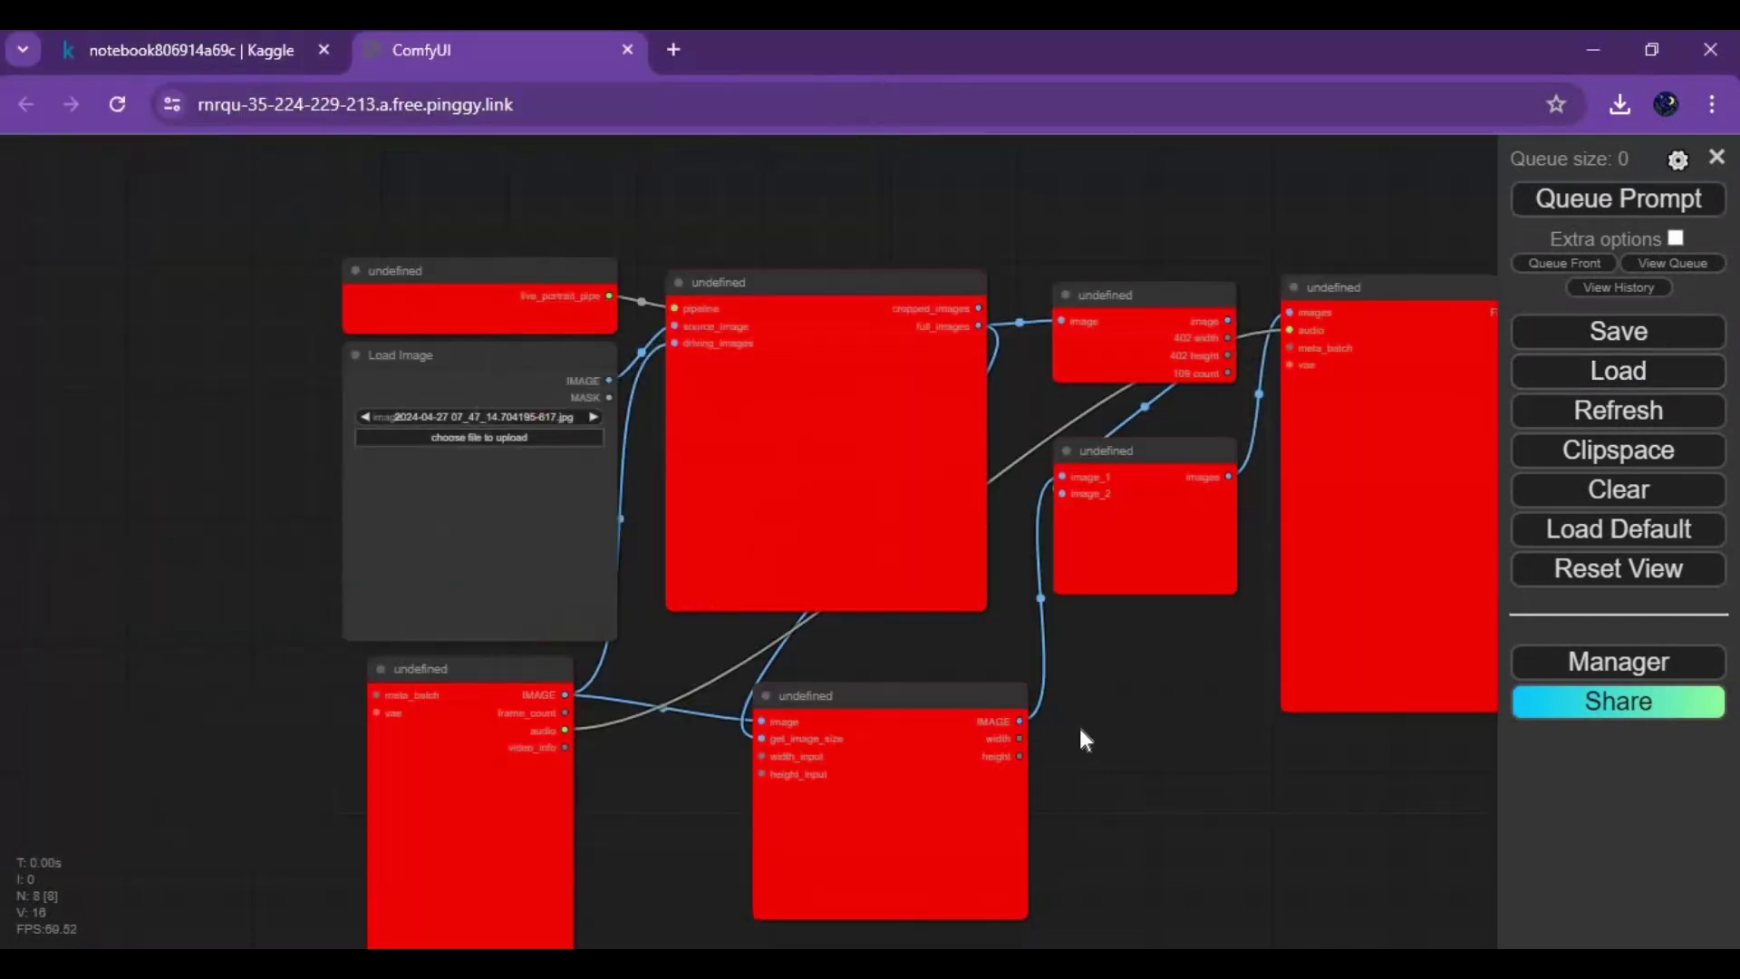
Open the ComfyUI Manager's list of custom nodes missing from the loaded workflow
scroll(1080, 727, "down", 2)
left_click_drag(1009, 598, 1084, 561)
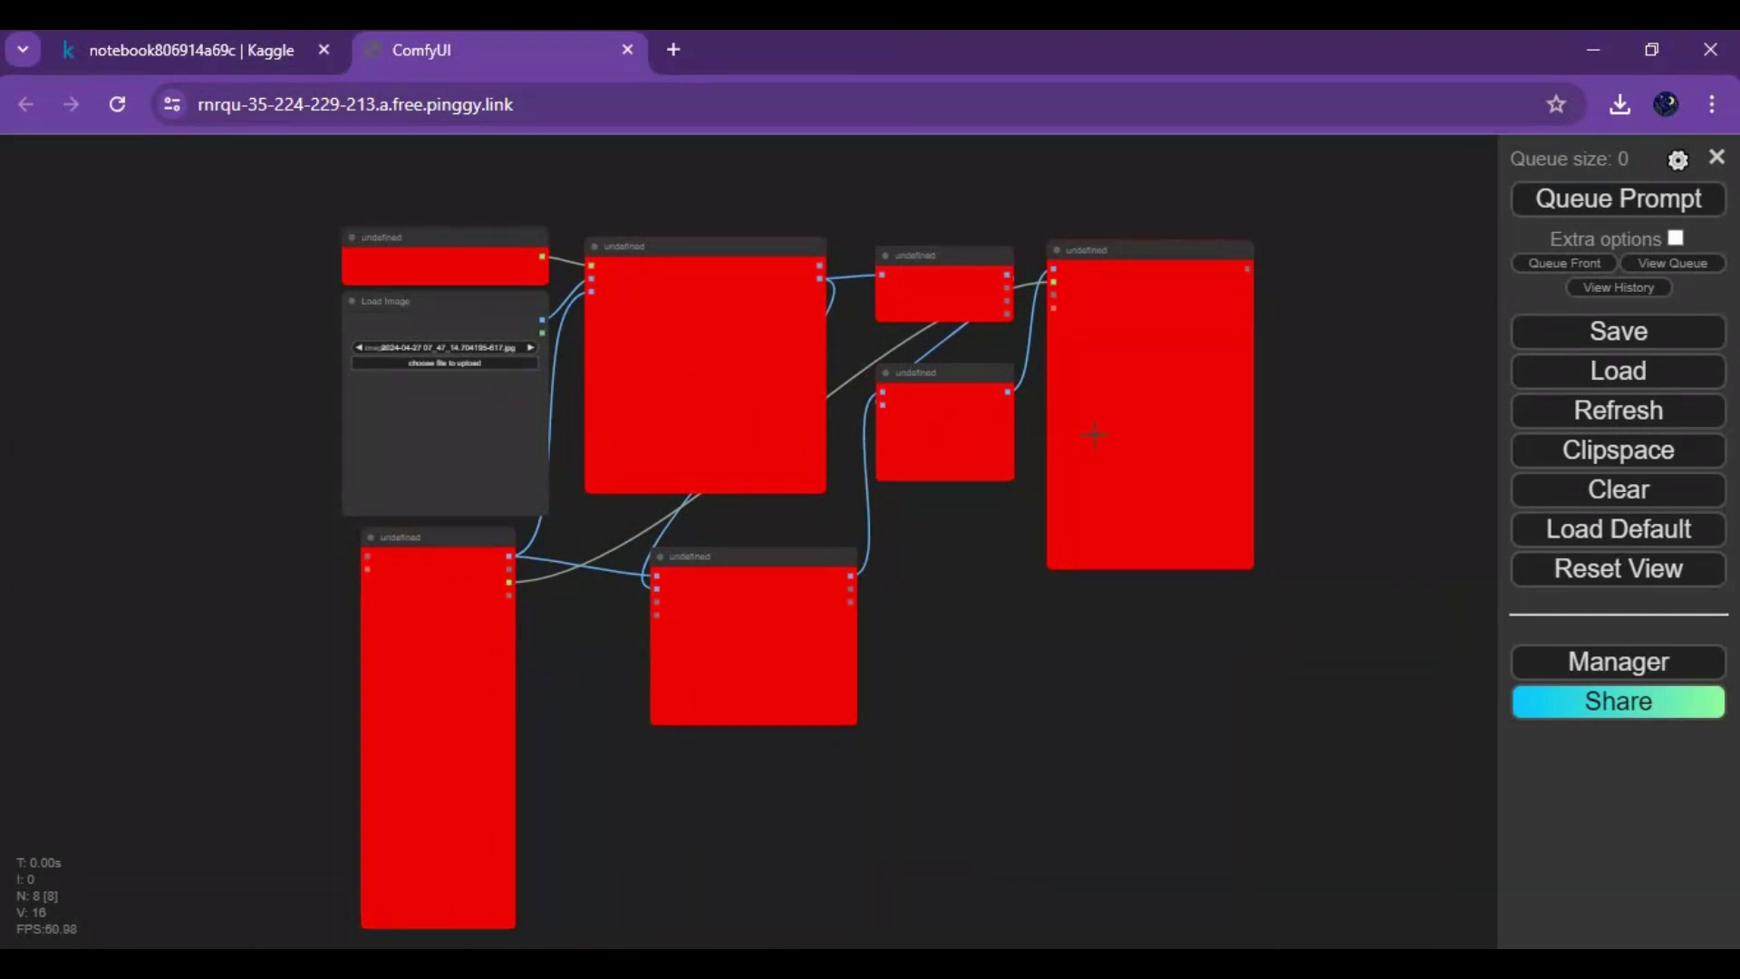
left_click(1641, 666)
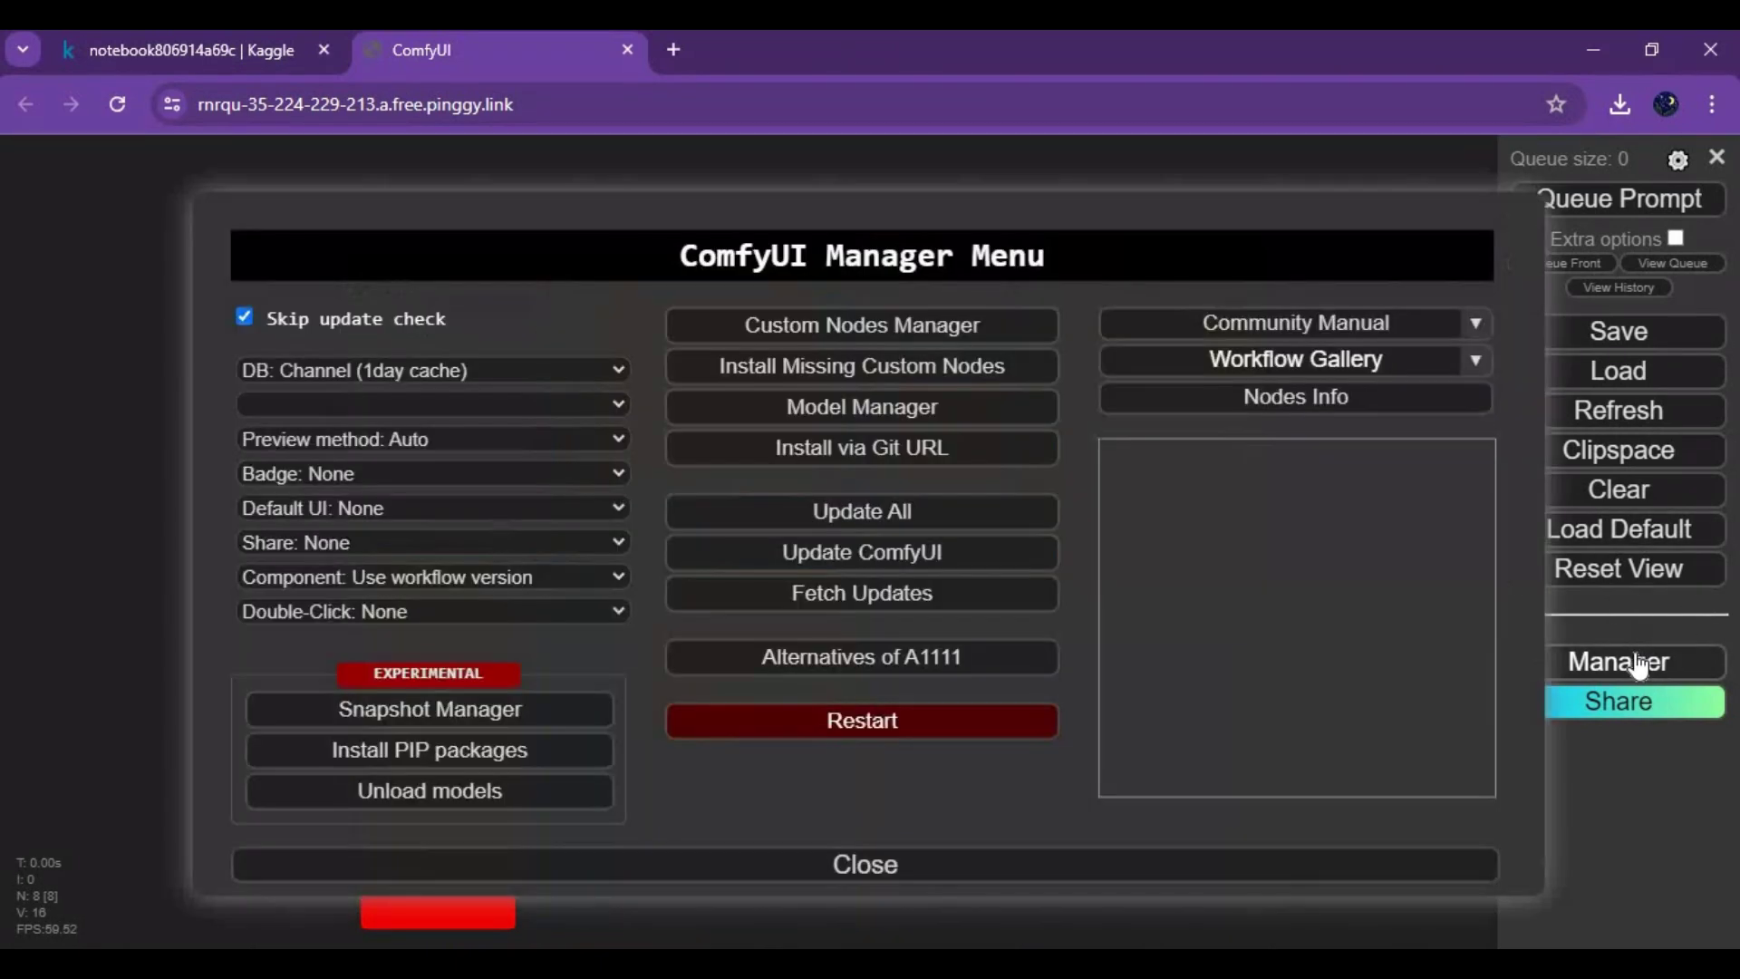
left_click(808, 364)
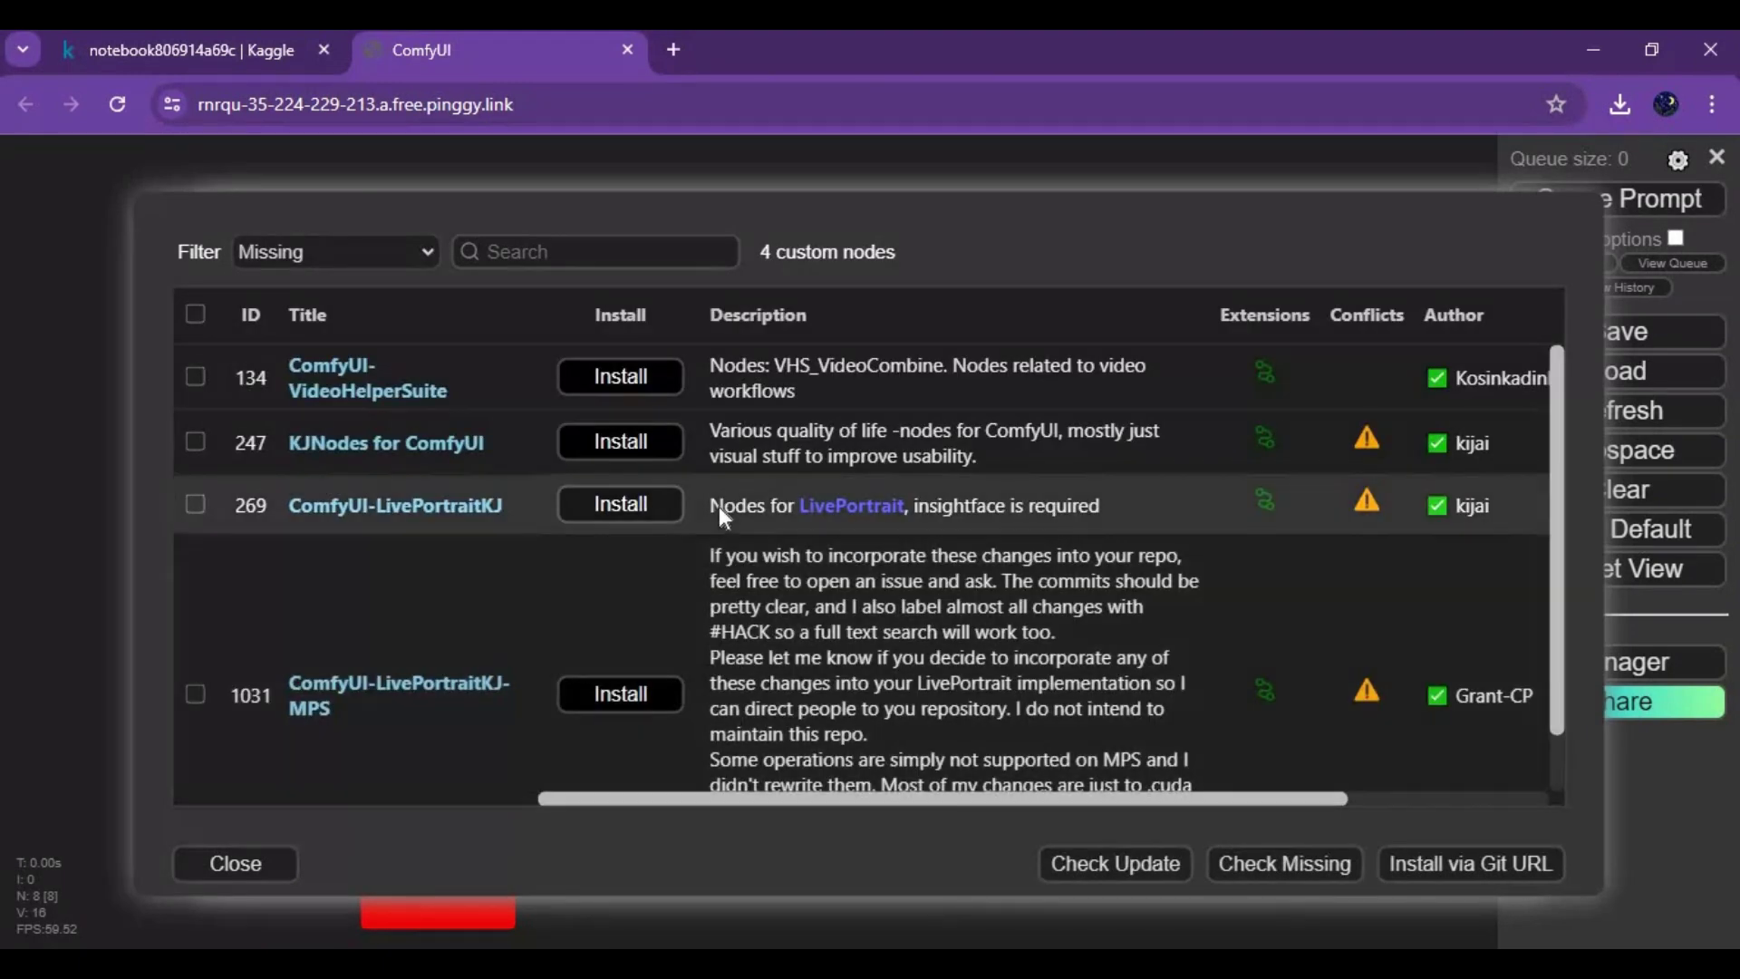
Install the missing custom nodes ComfyUI-LivePortraitKJ-MPS, ComfyUI-LivePortraitKJ, KJNodes for ComfyUI and ComfyUI-VideoHelperSuite
scroll(723, 526, "down", 1)
scroll(868, 601, "up", 1)
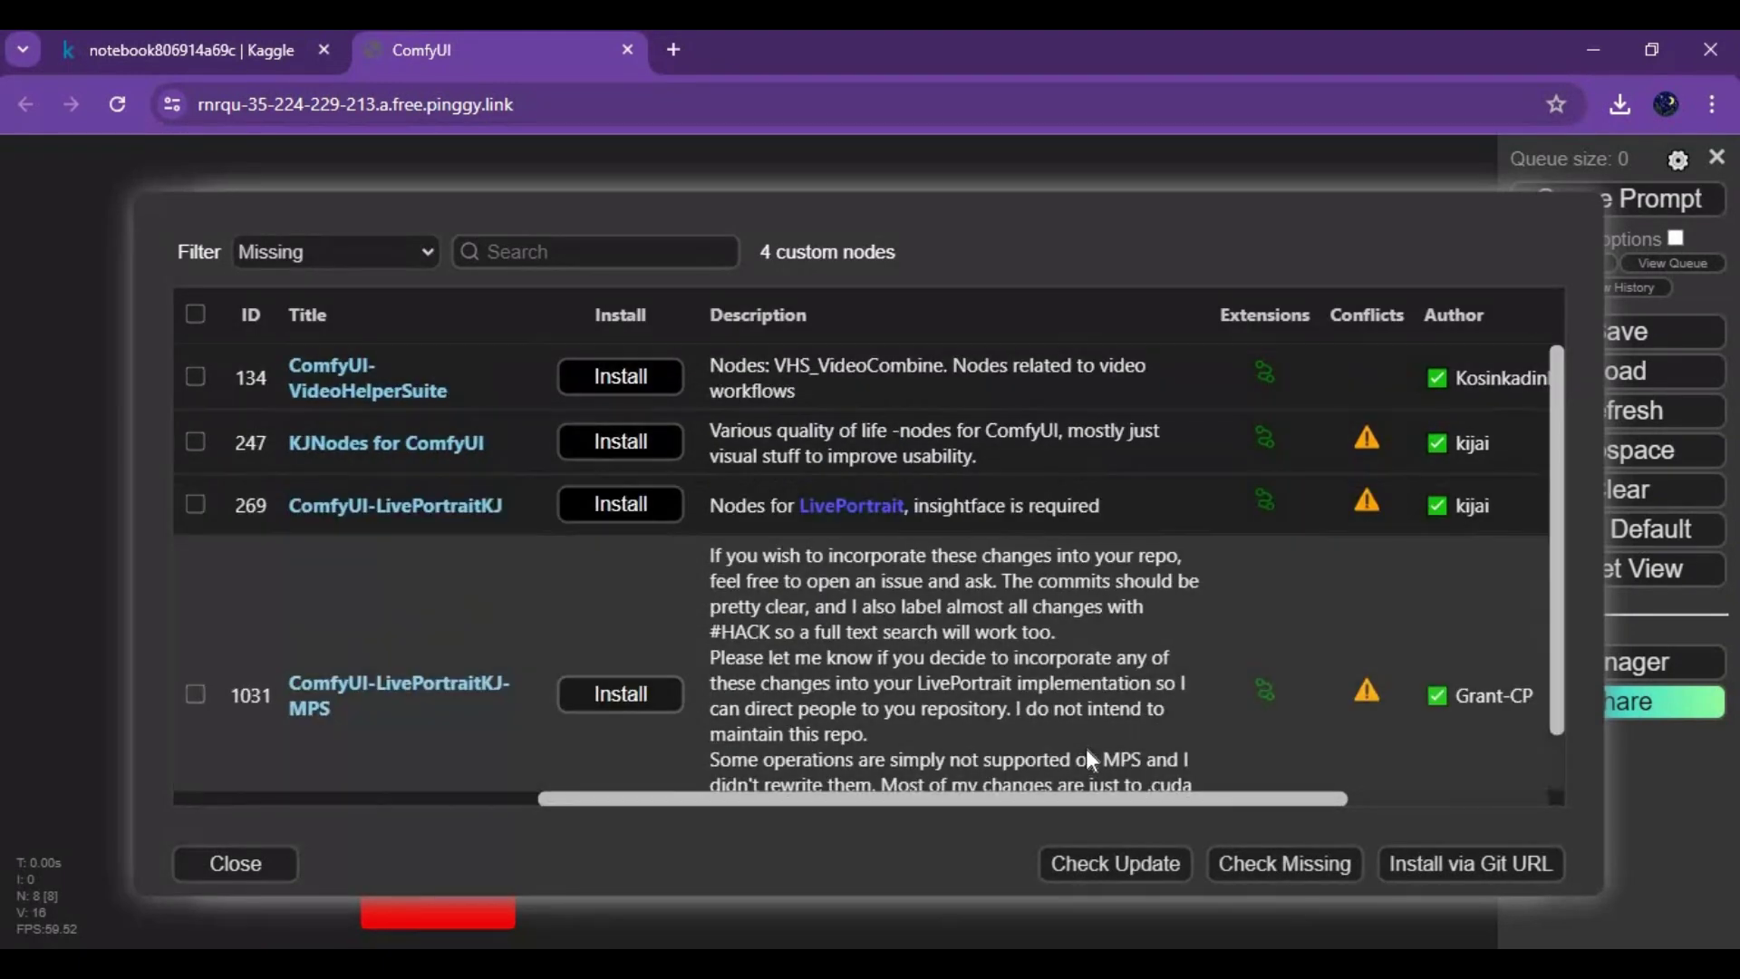
scroll(677, 672, "down", 1)
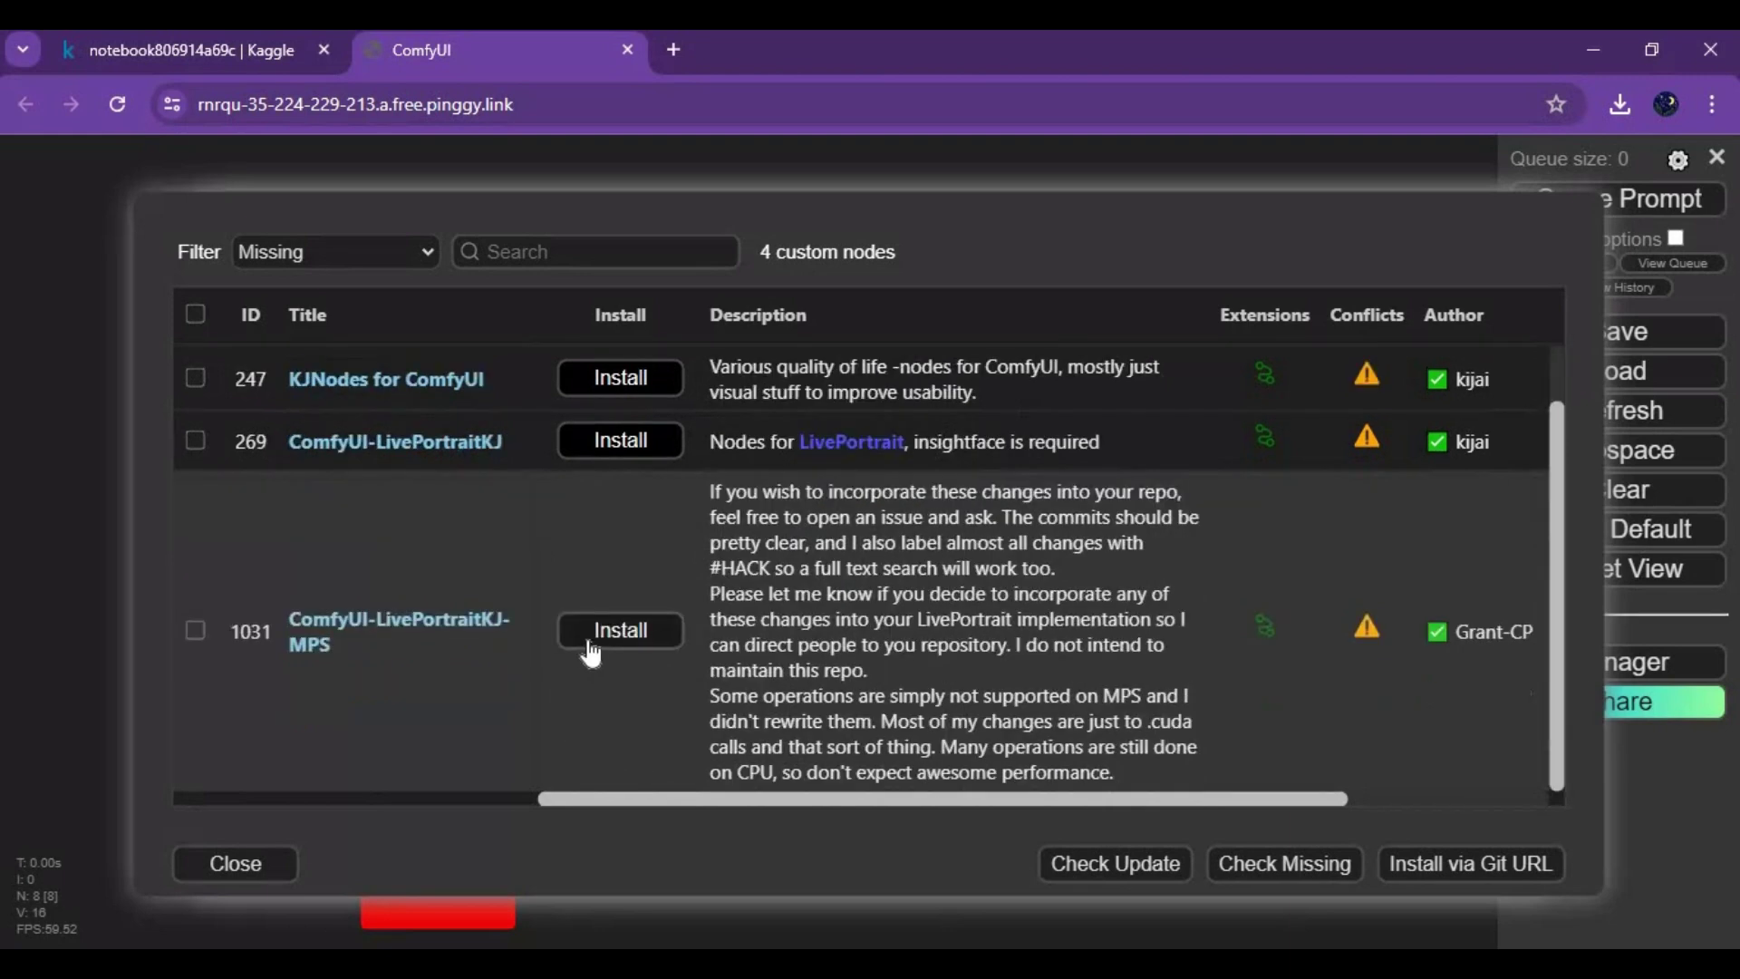
left_click(592, 639)
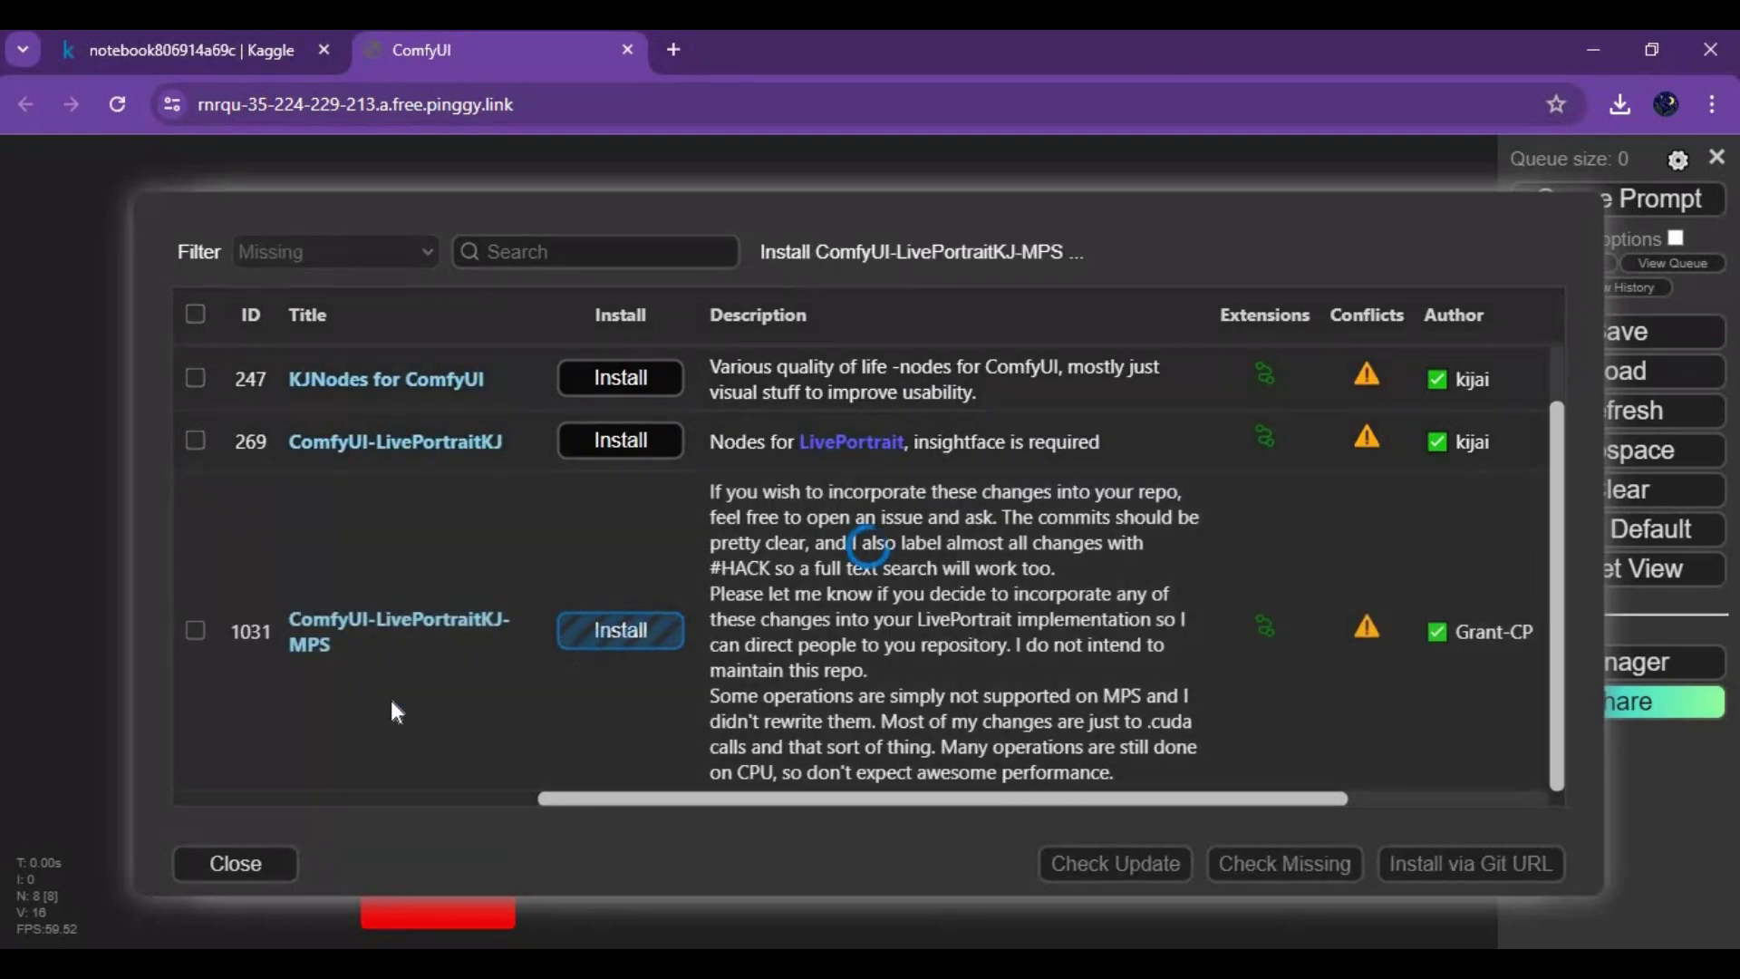
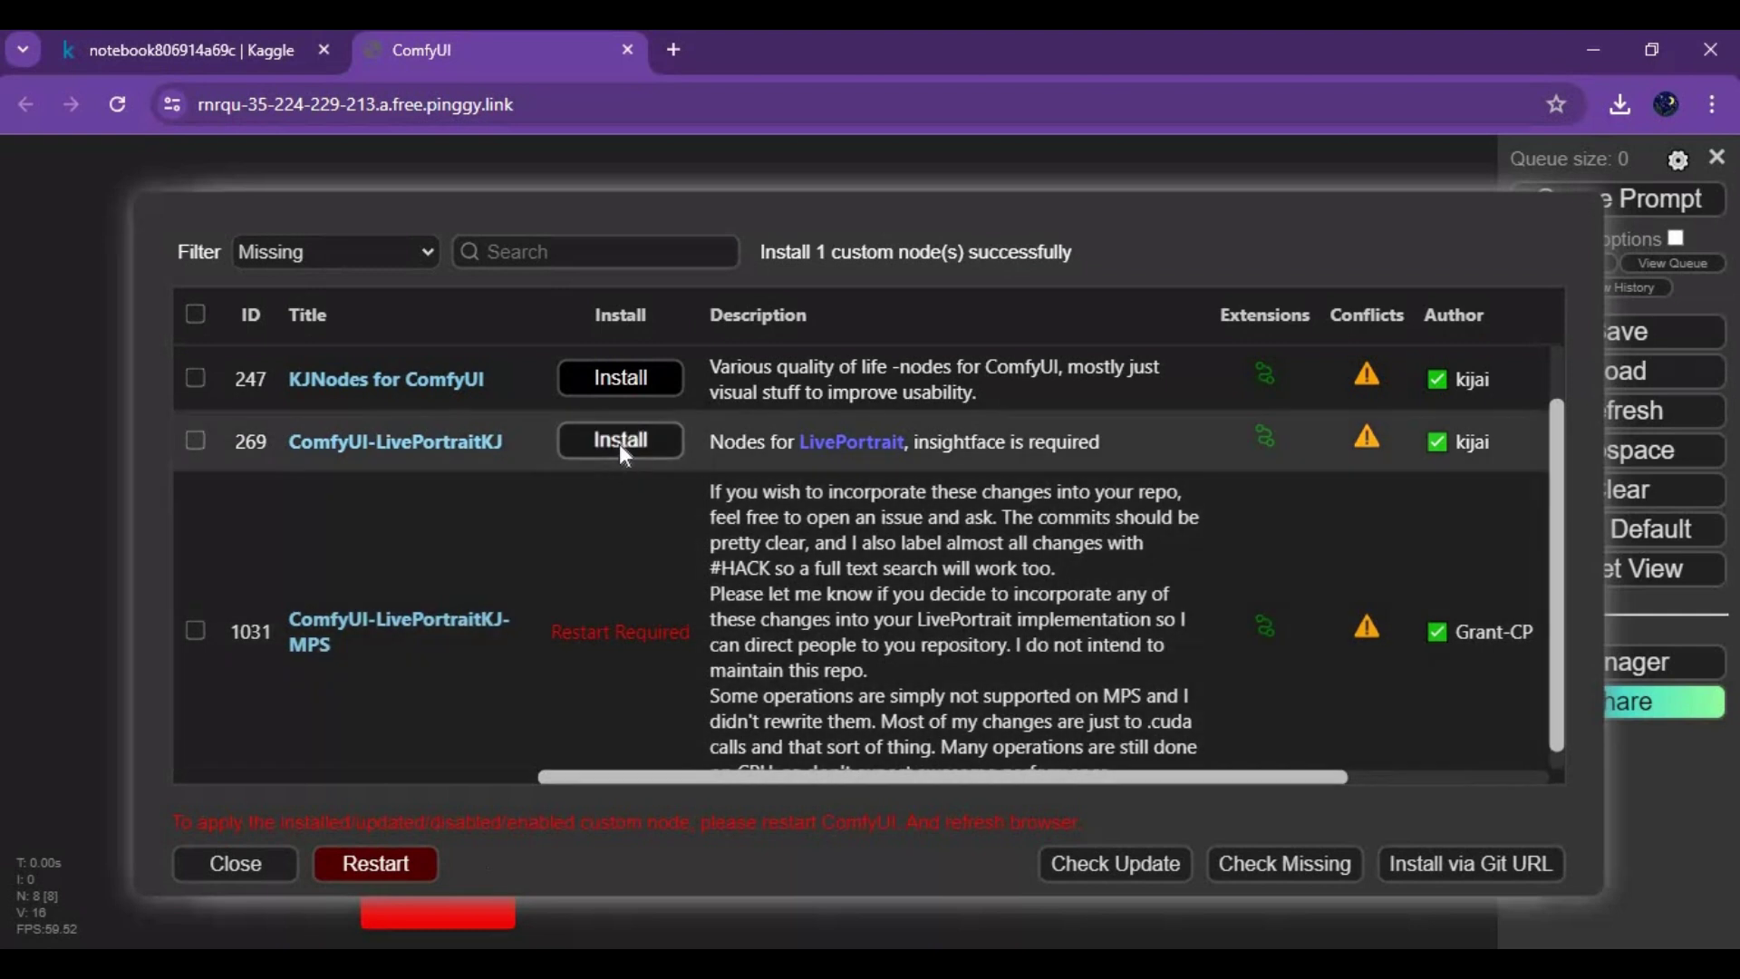
left_click(620, 443)
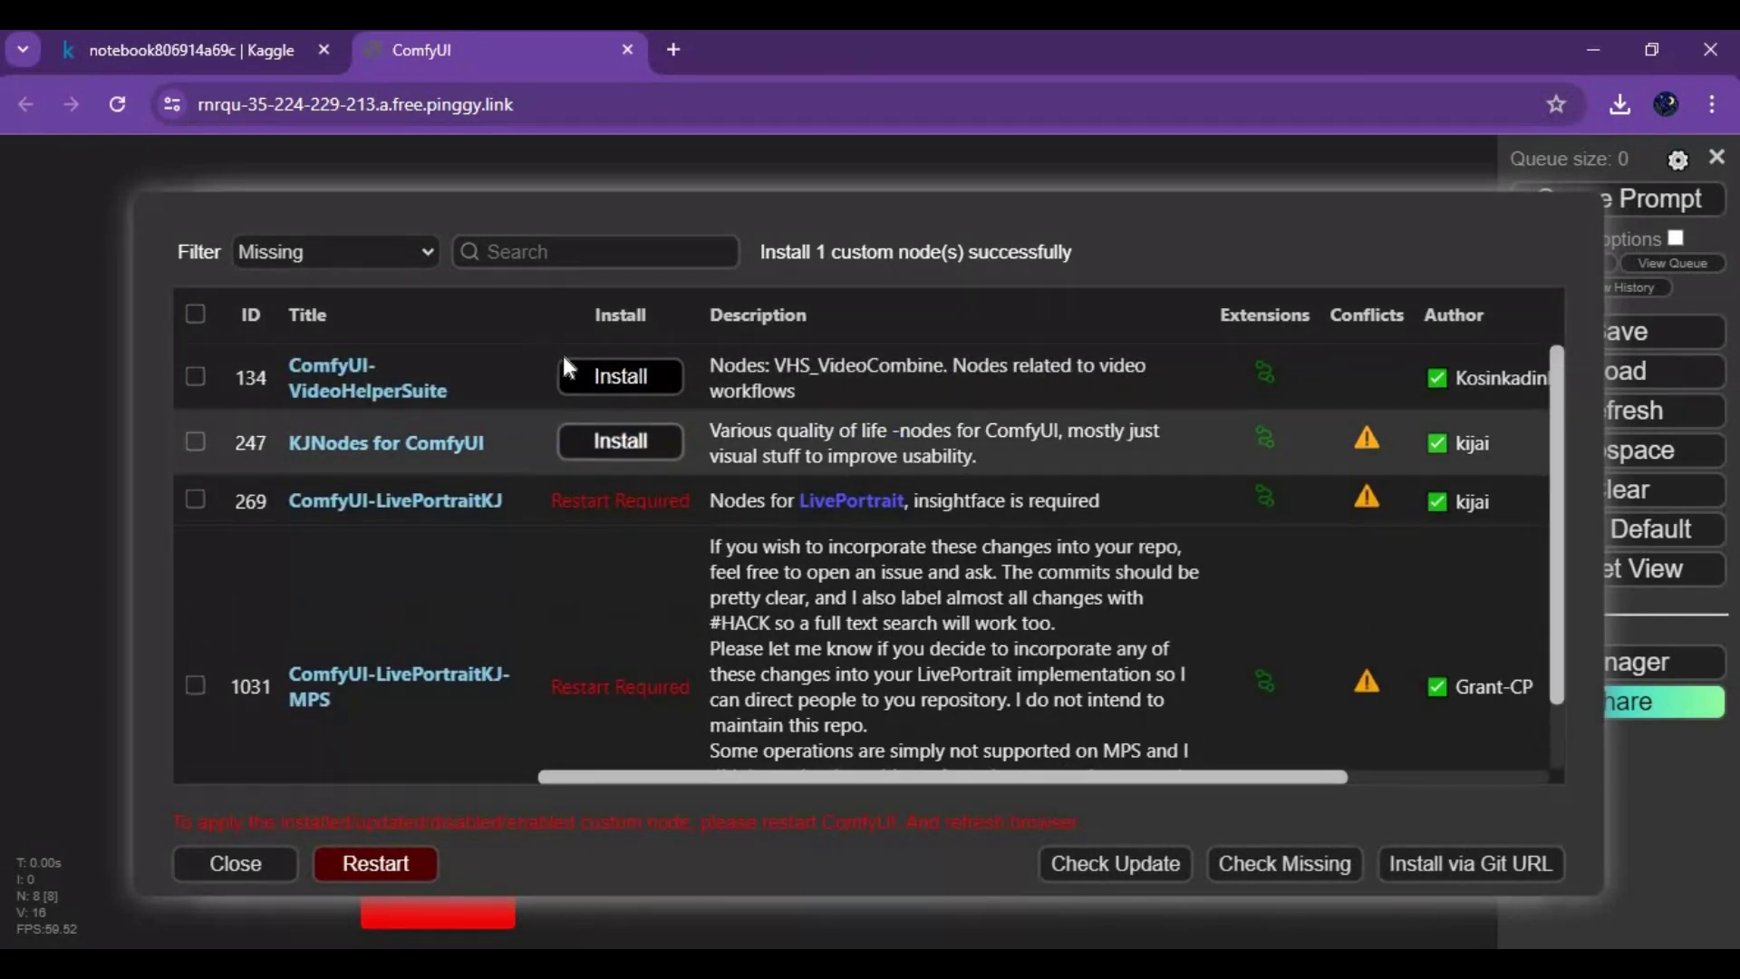
left_click(601, 437)
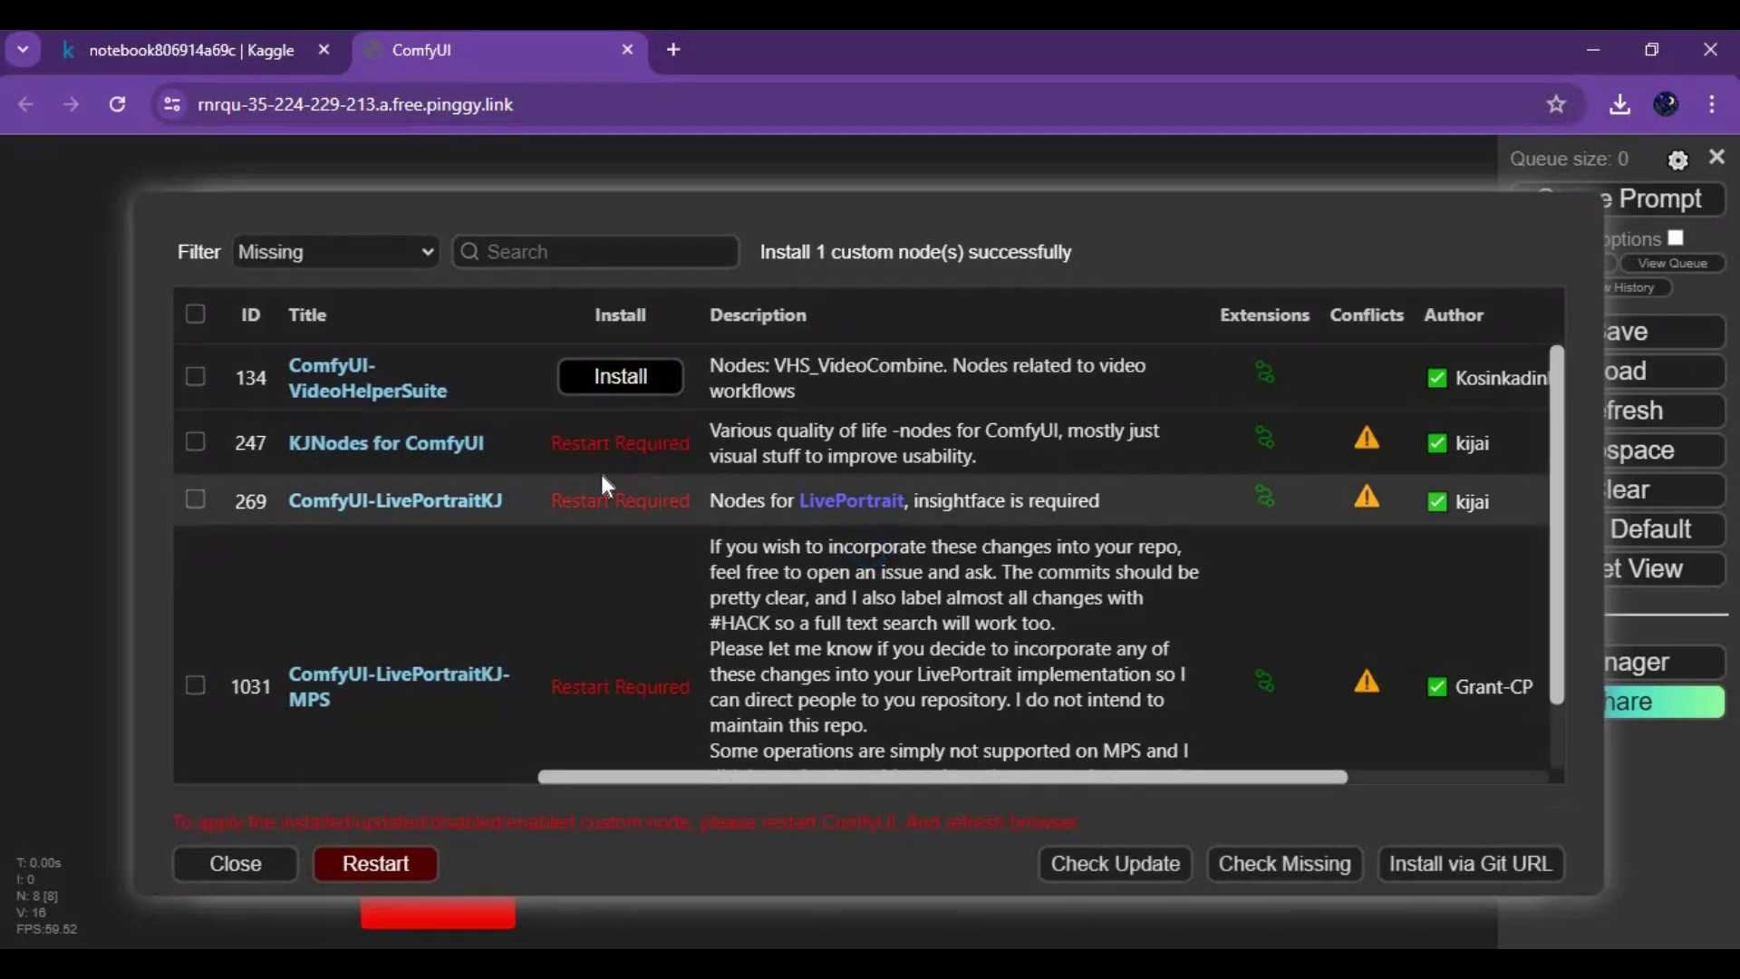
left_click(634, 379)
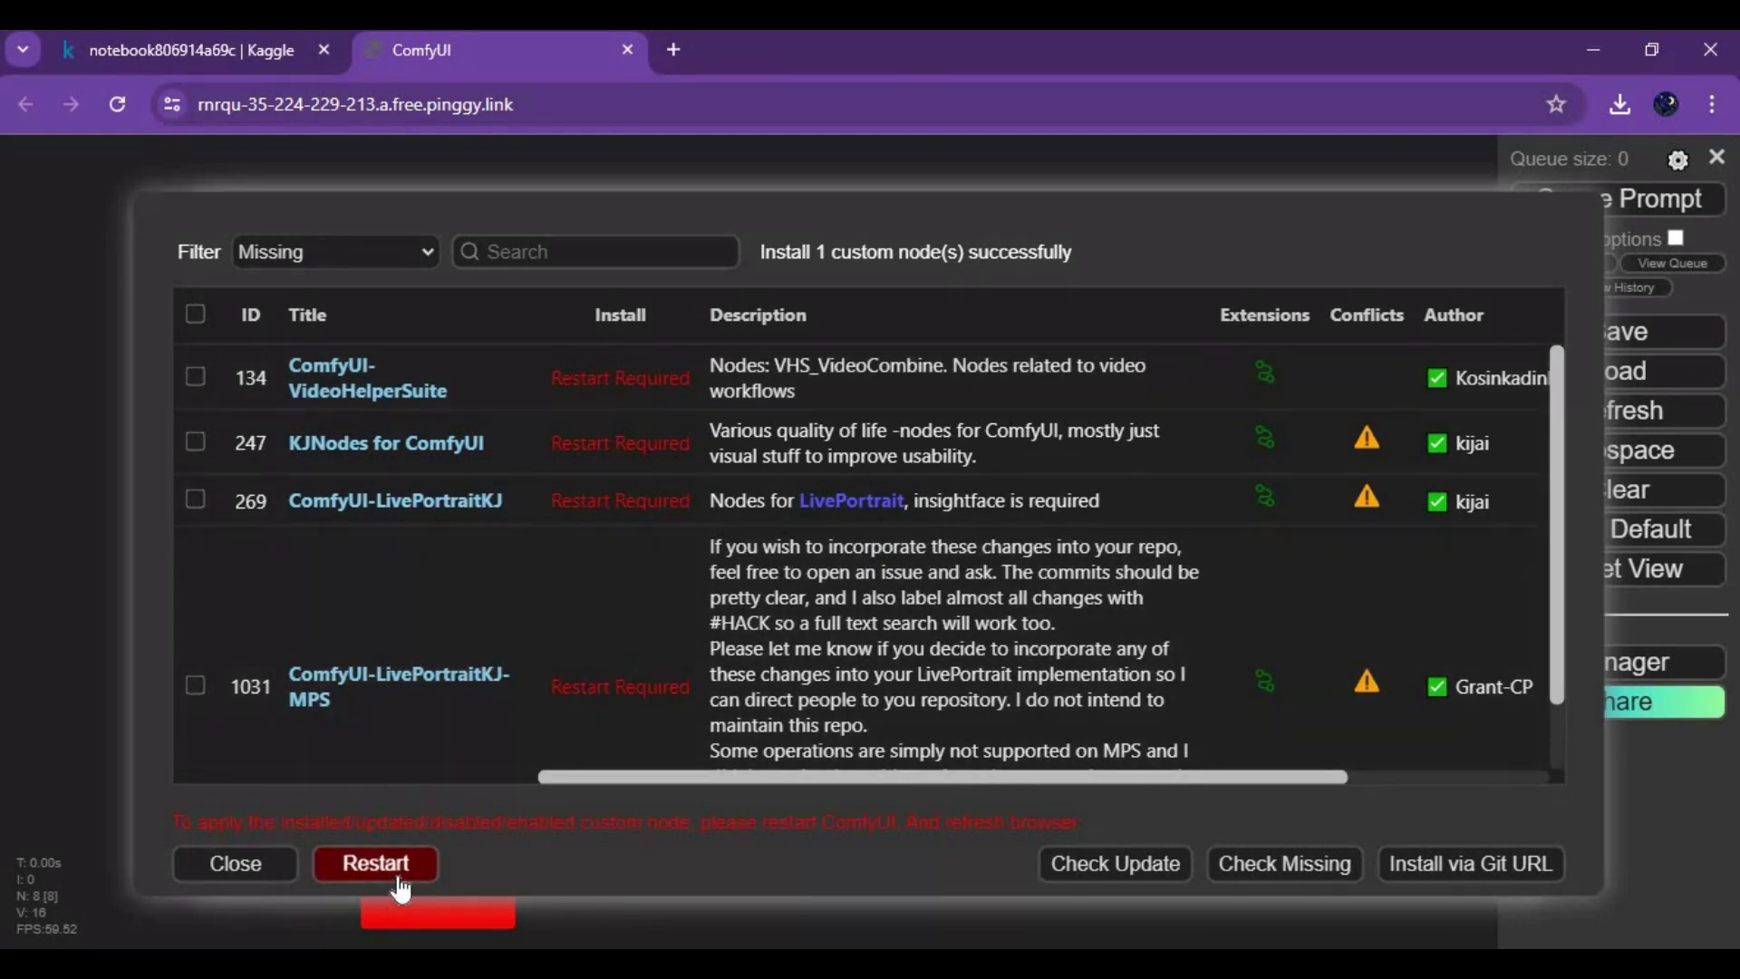
Reboot the ComfyUI server to apply the installed nodes, and close its browser tab
left_click(392, 884)
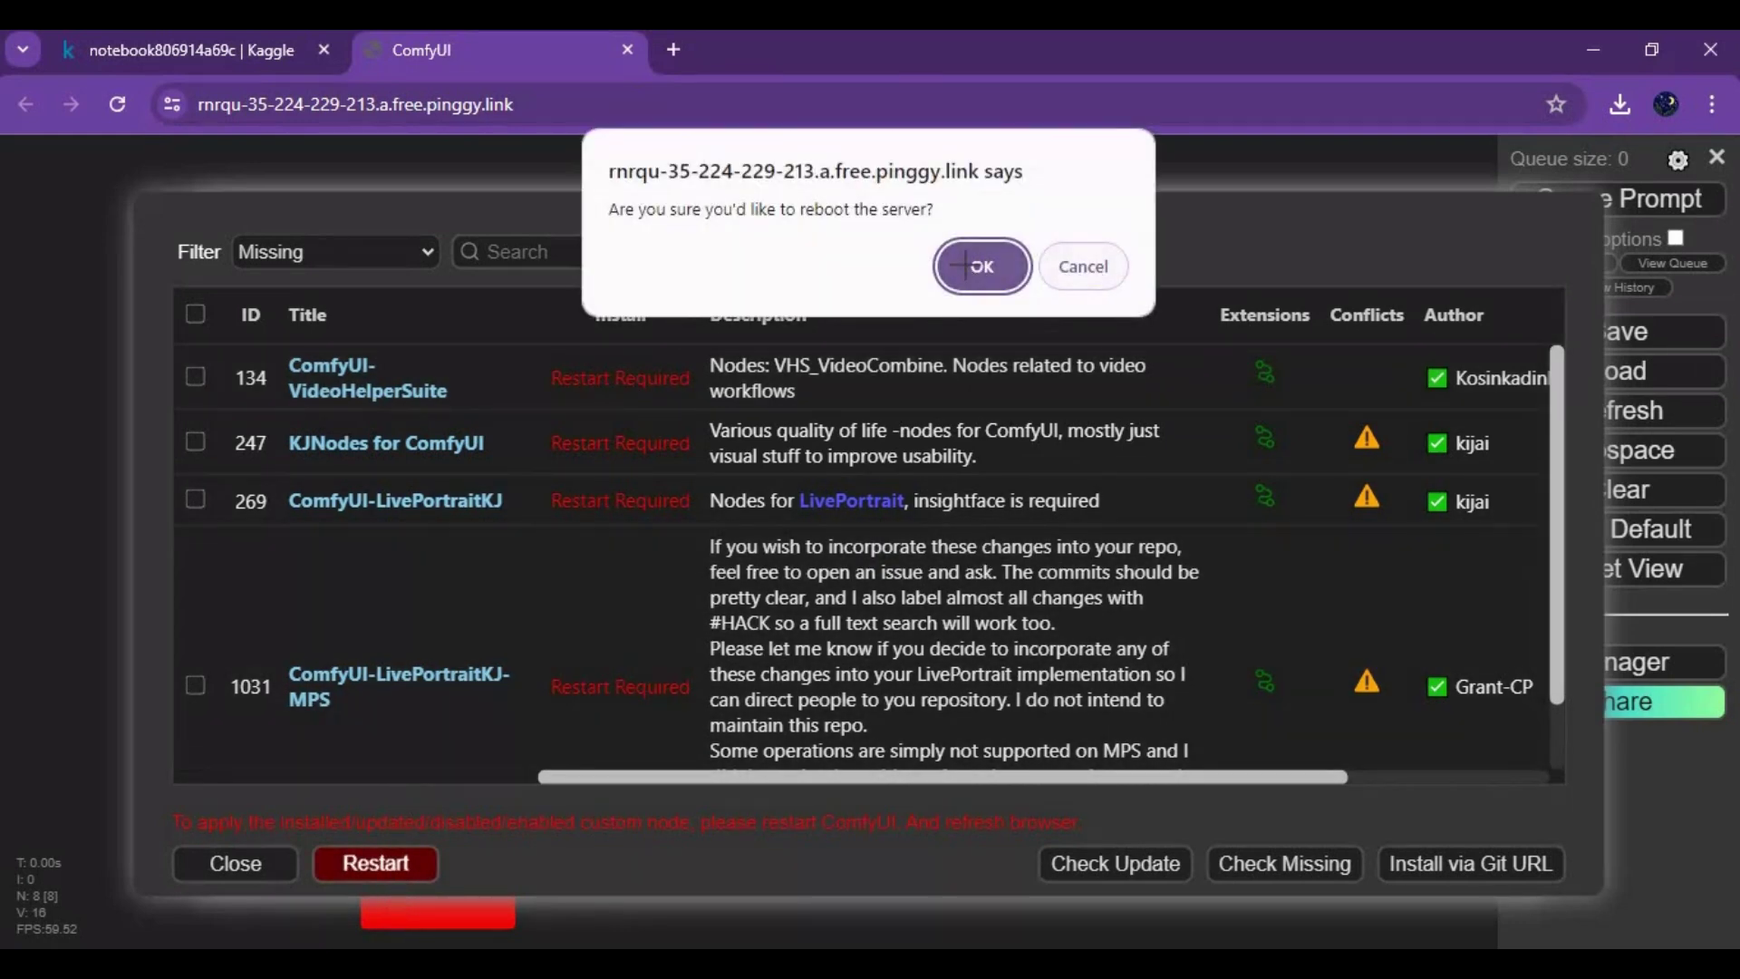
left_click(980, 269)
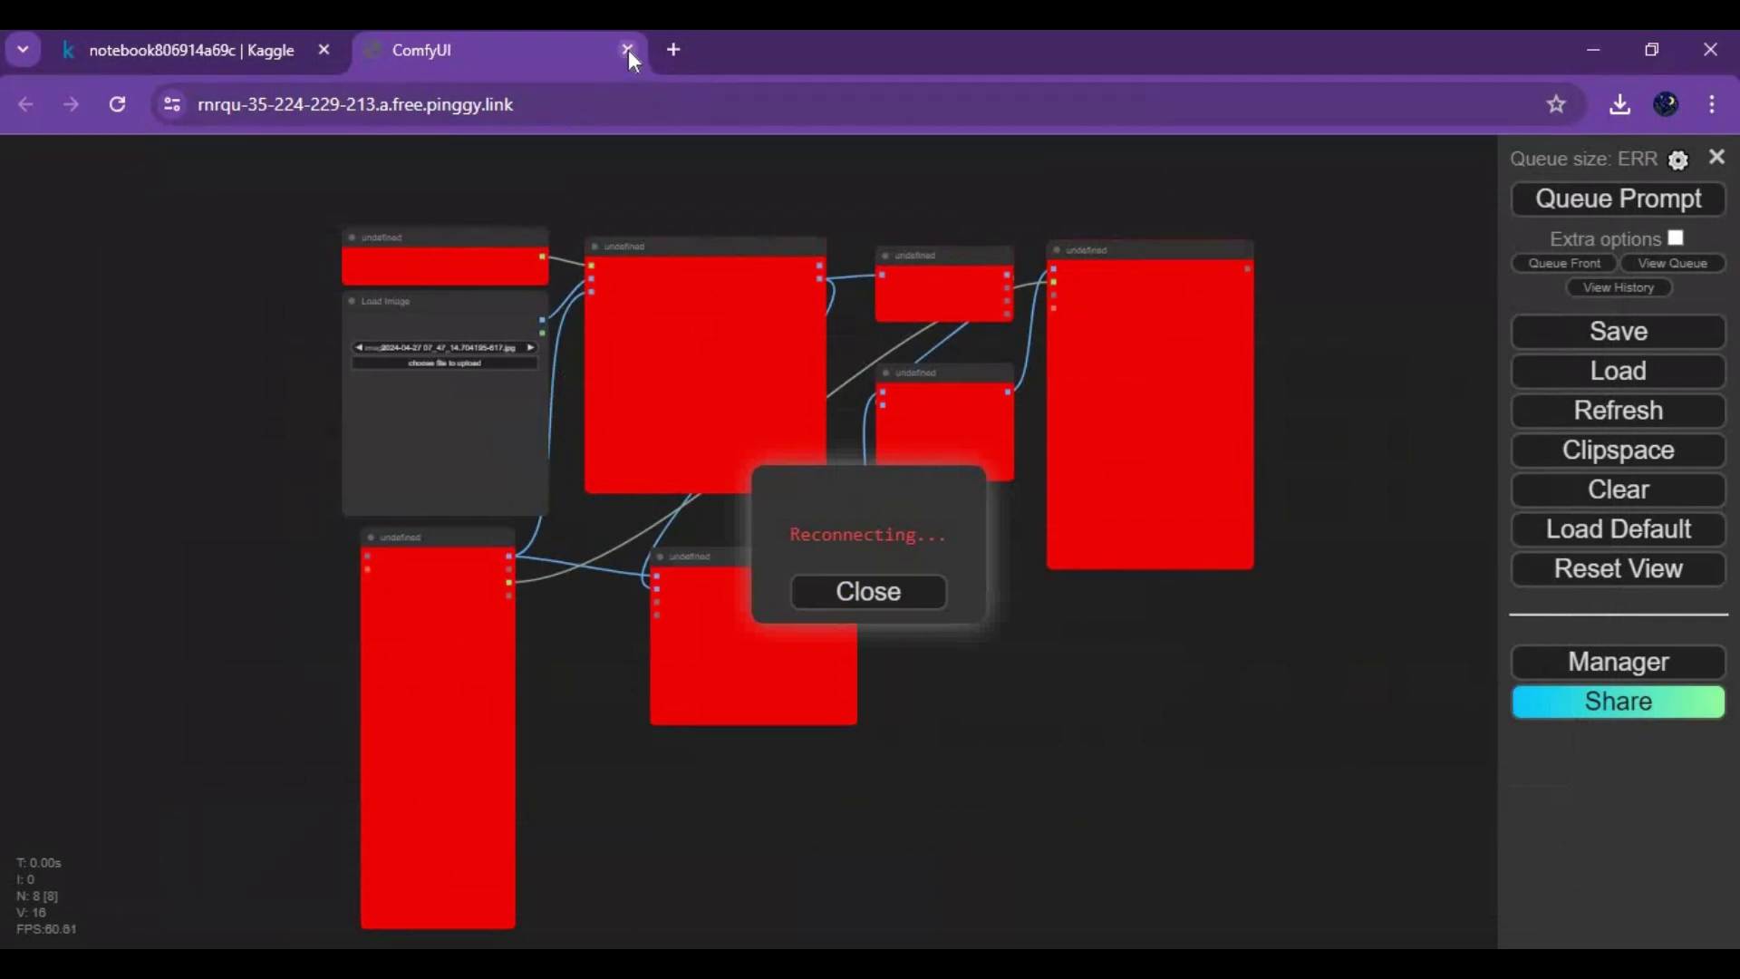
left_click(628, 49)
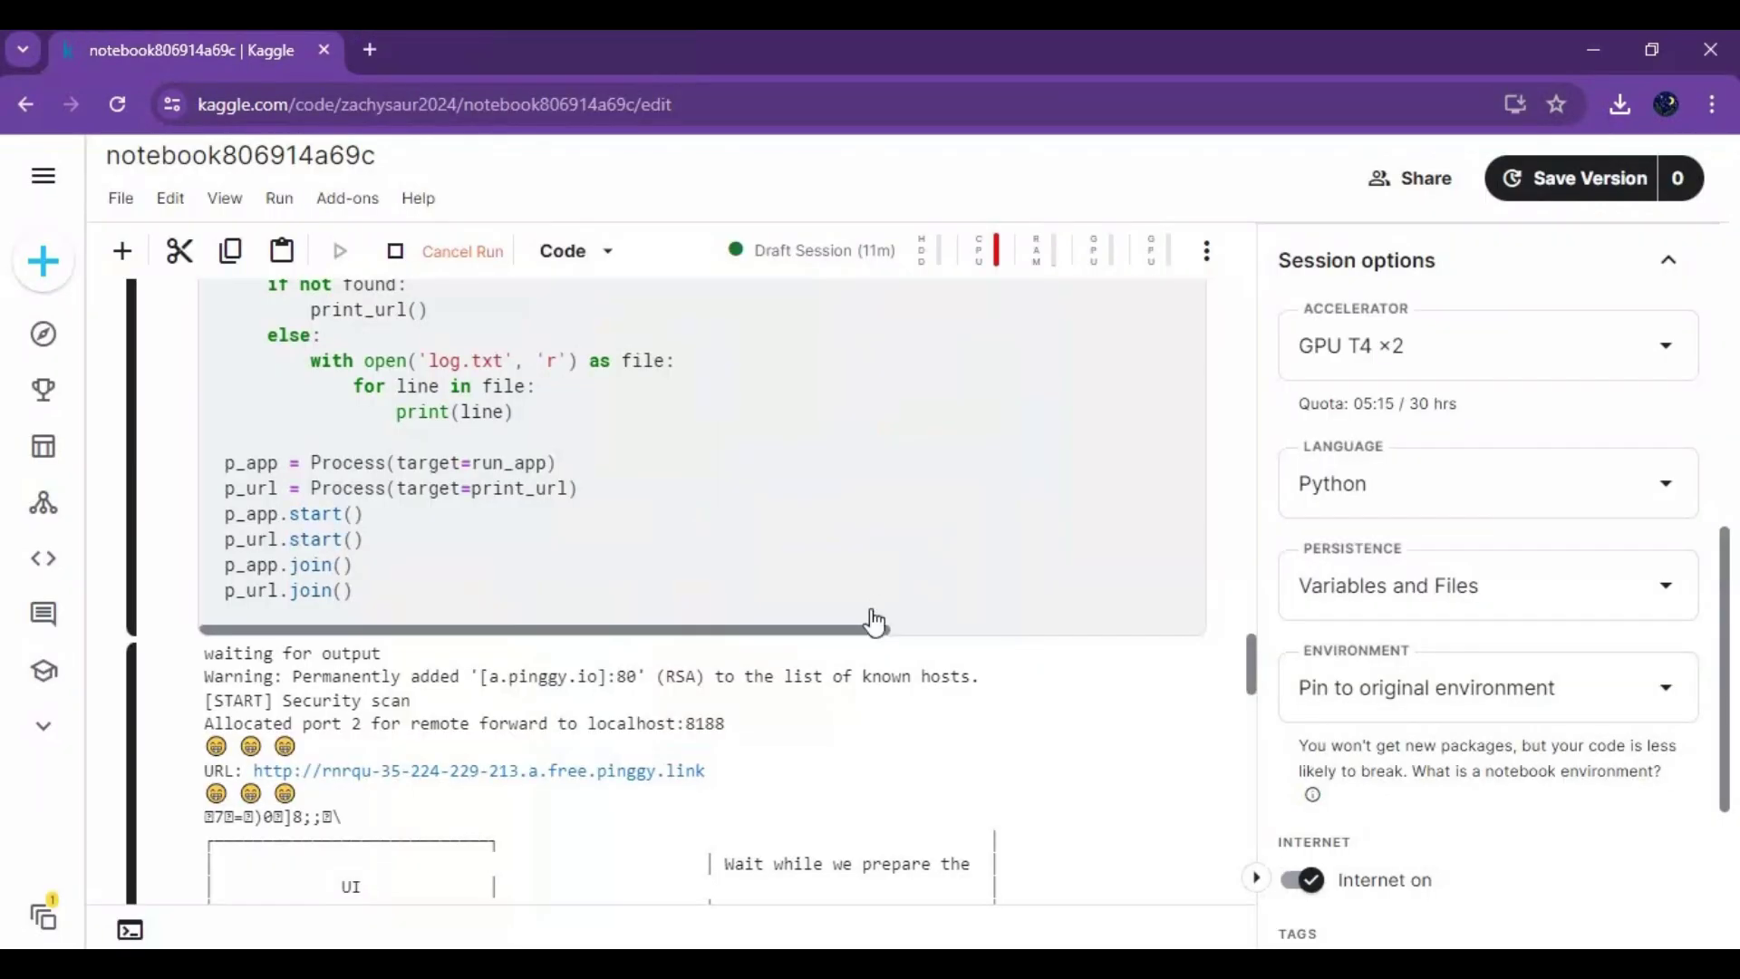
Examine the launch cell's output down to the latest server restart log in the Kaggle notebook
scroll(875, 617, "down", 15)
scroll(875, 618, "down", 10)
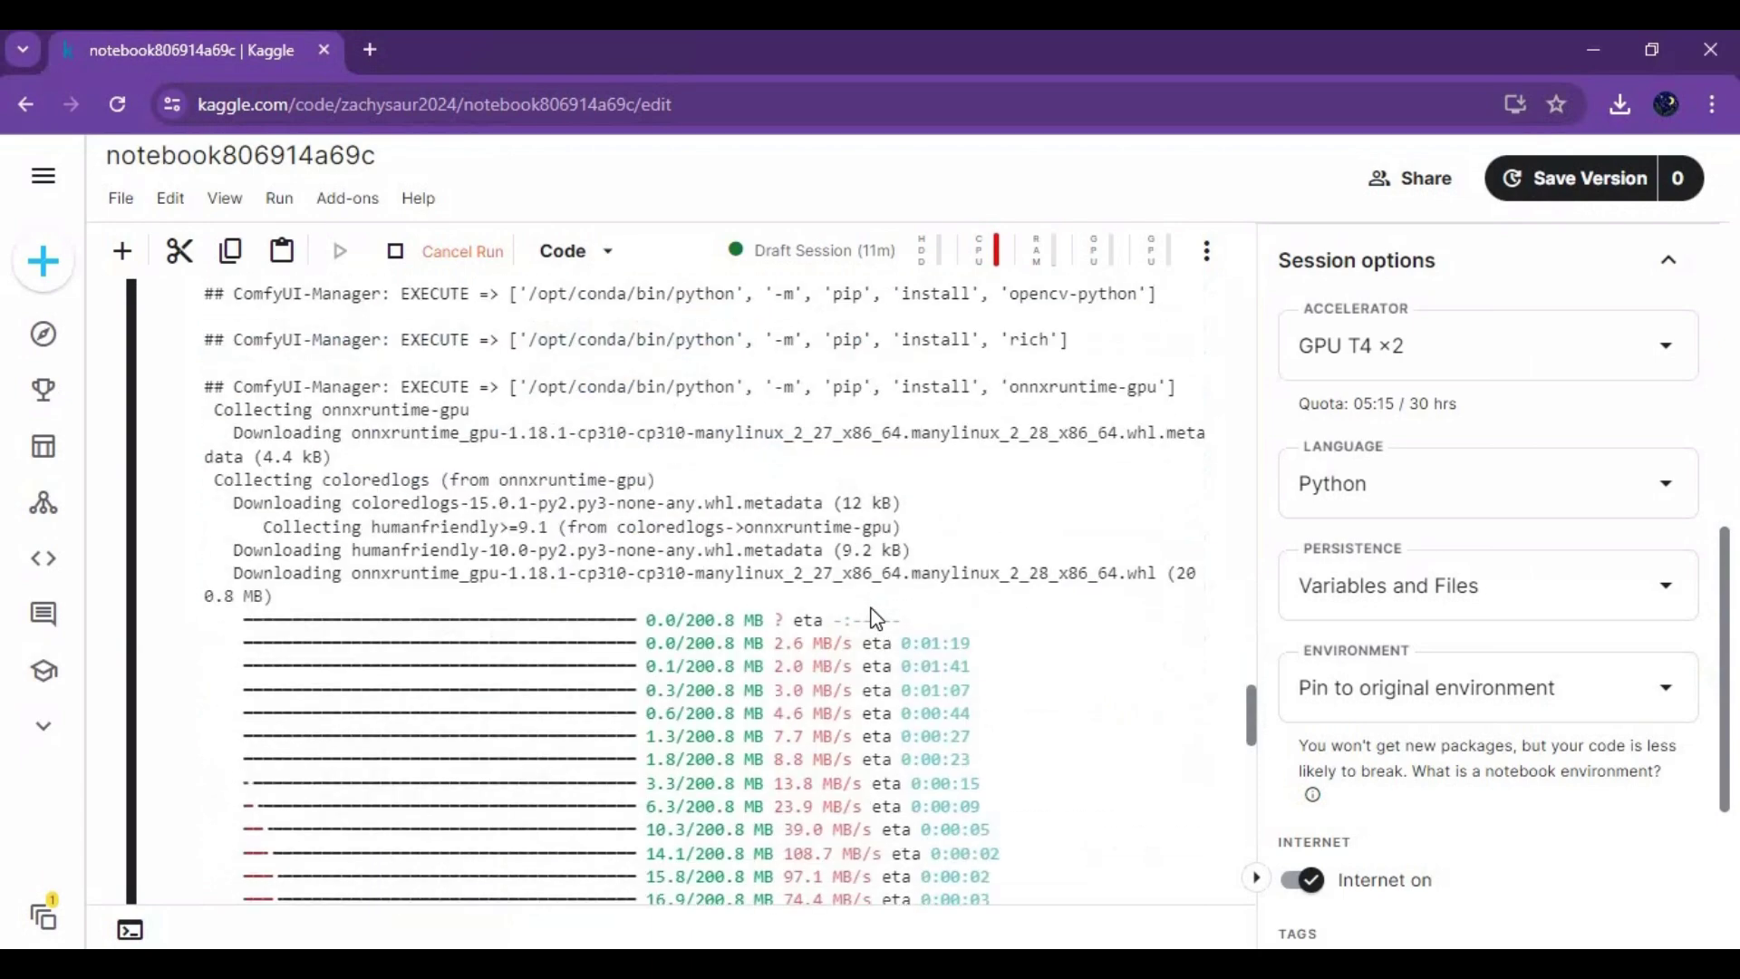
scroll(875, 617, "down", 10)
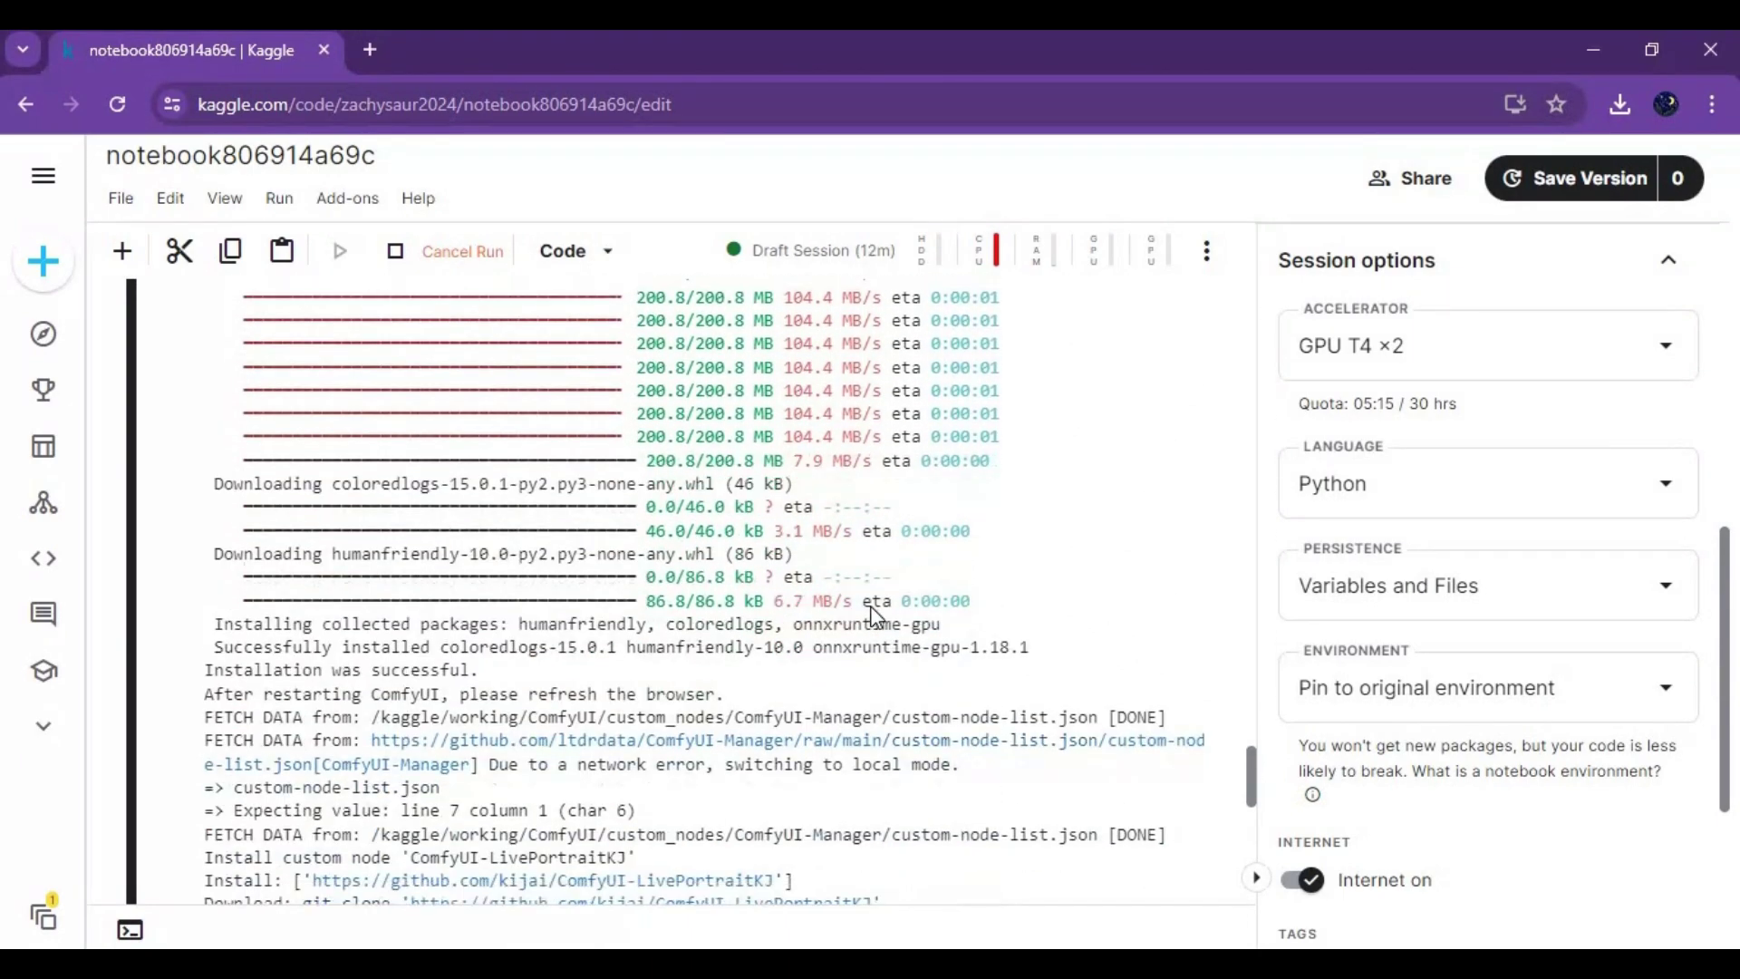
scroll(876, 617, "down", 10)
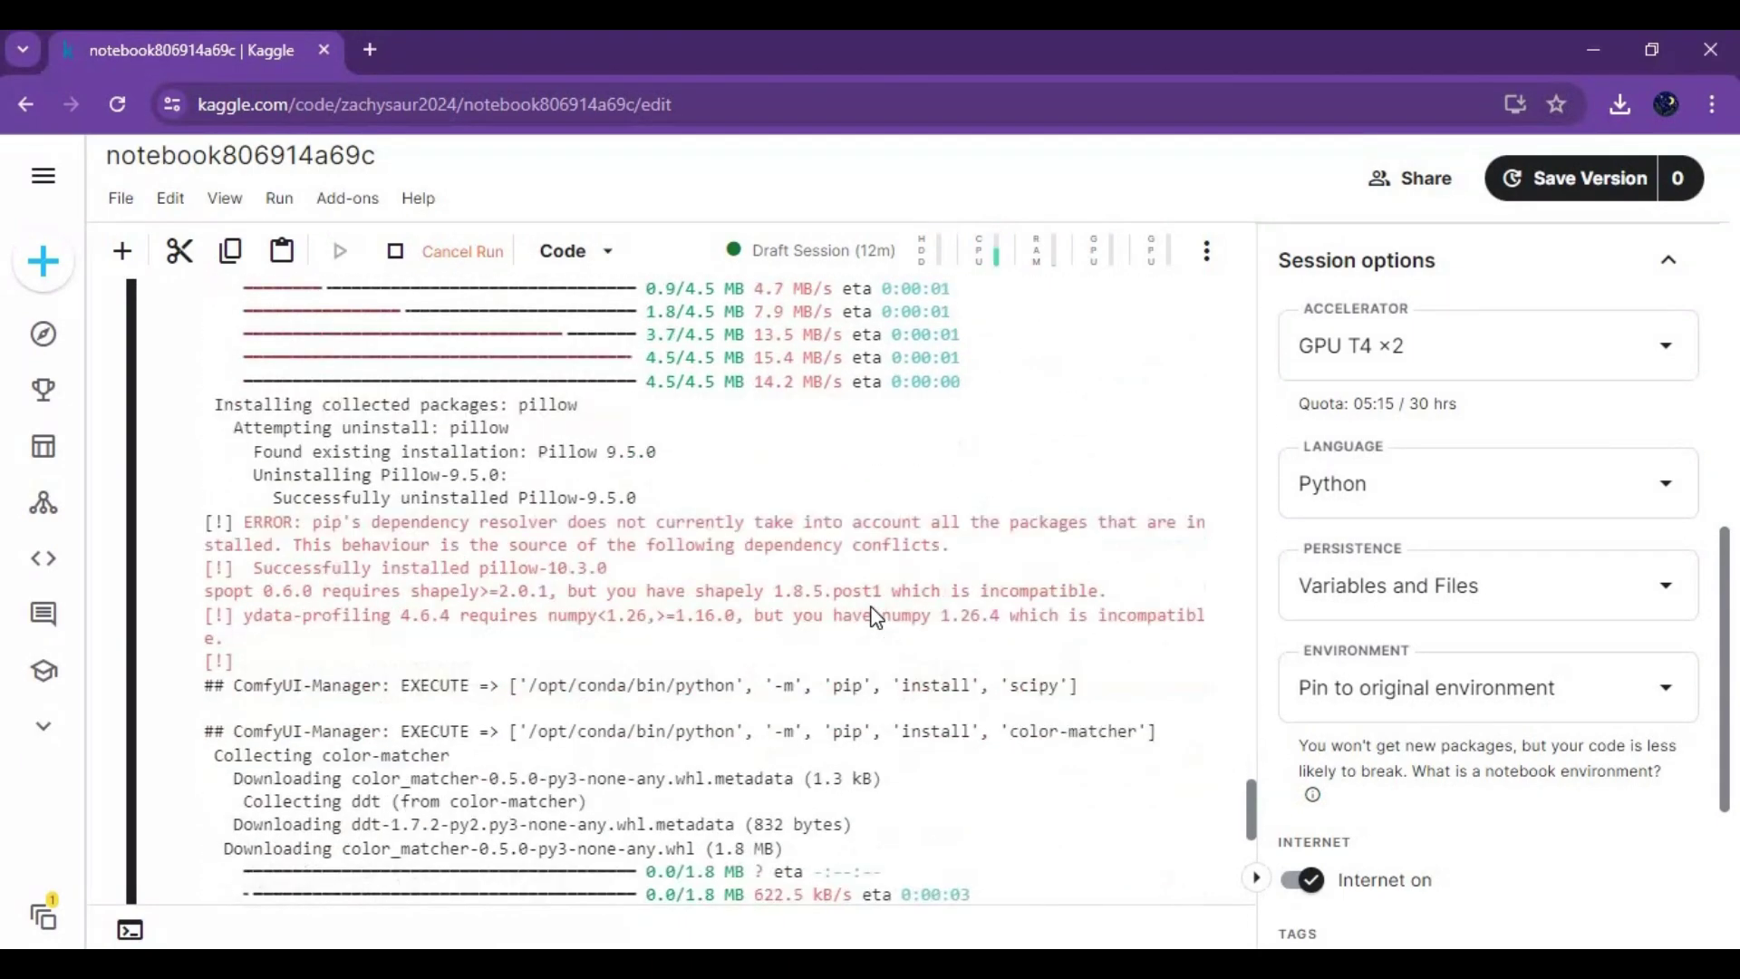
scroll(875, 618, "down", 15)
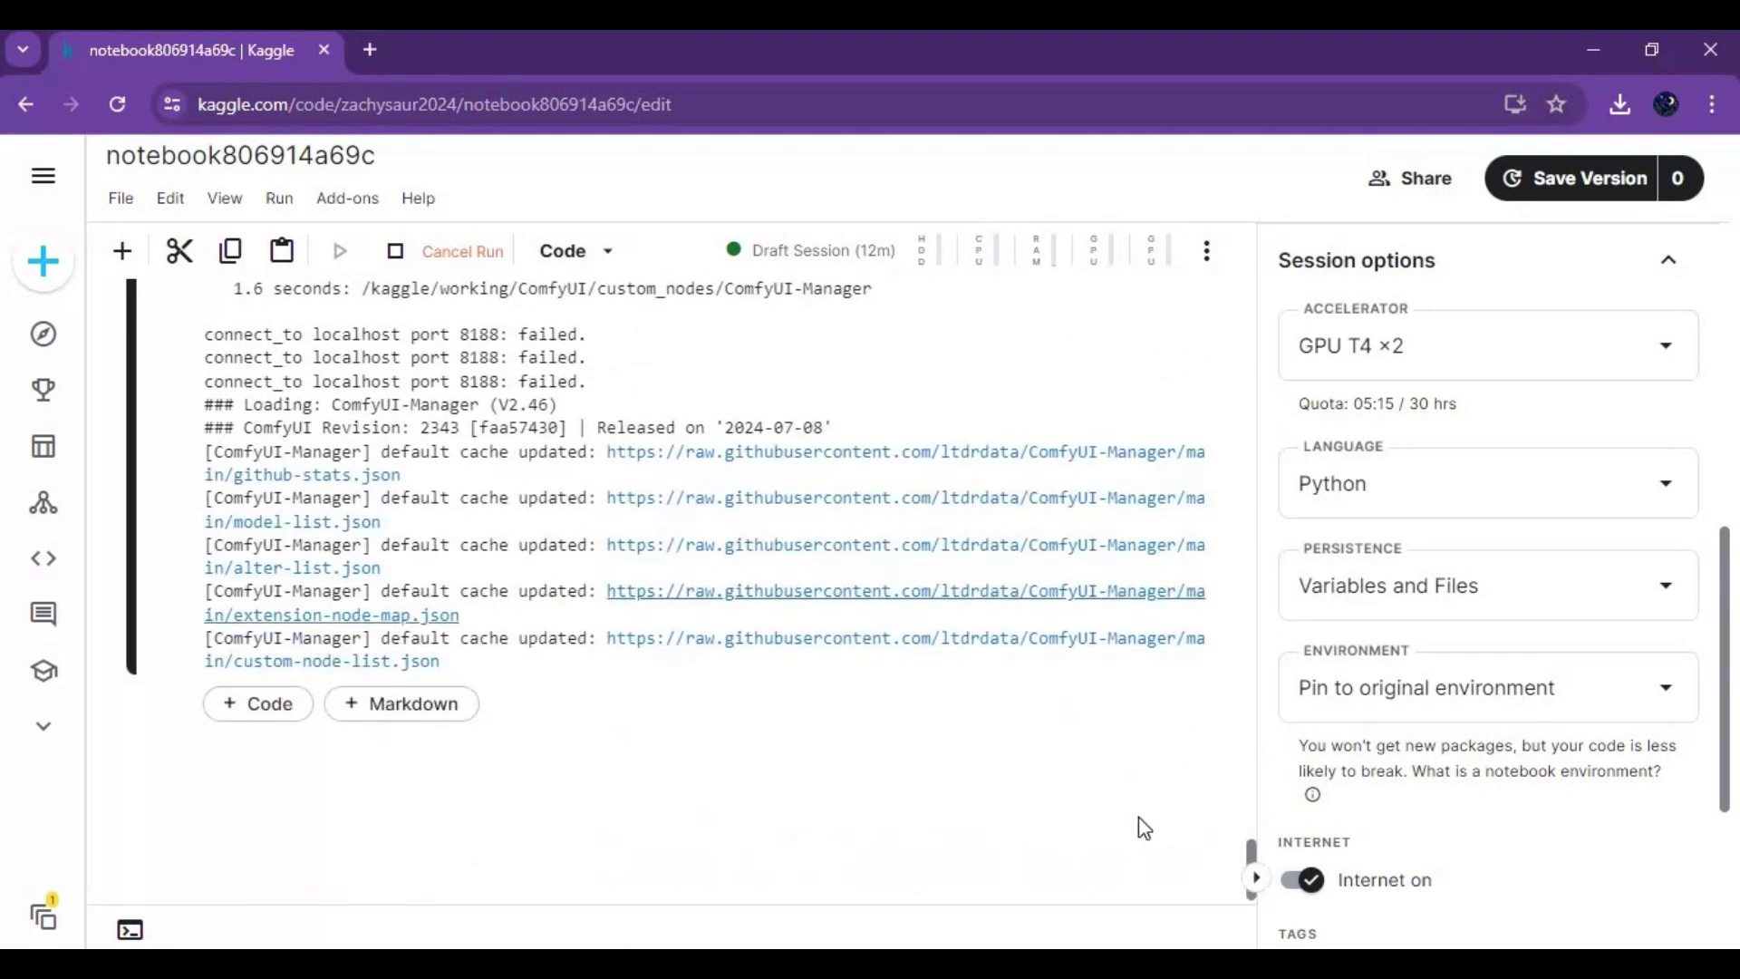
Reopen ComfyUI through the Pinggy link at the start of the launch cell's output
scroll(1128, 747, "up", 5)
scroll(1132, 756, "up", 10)
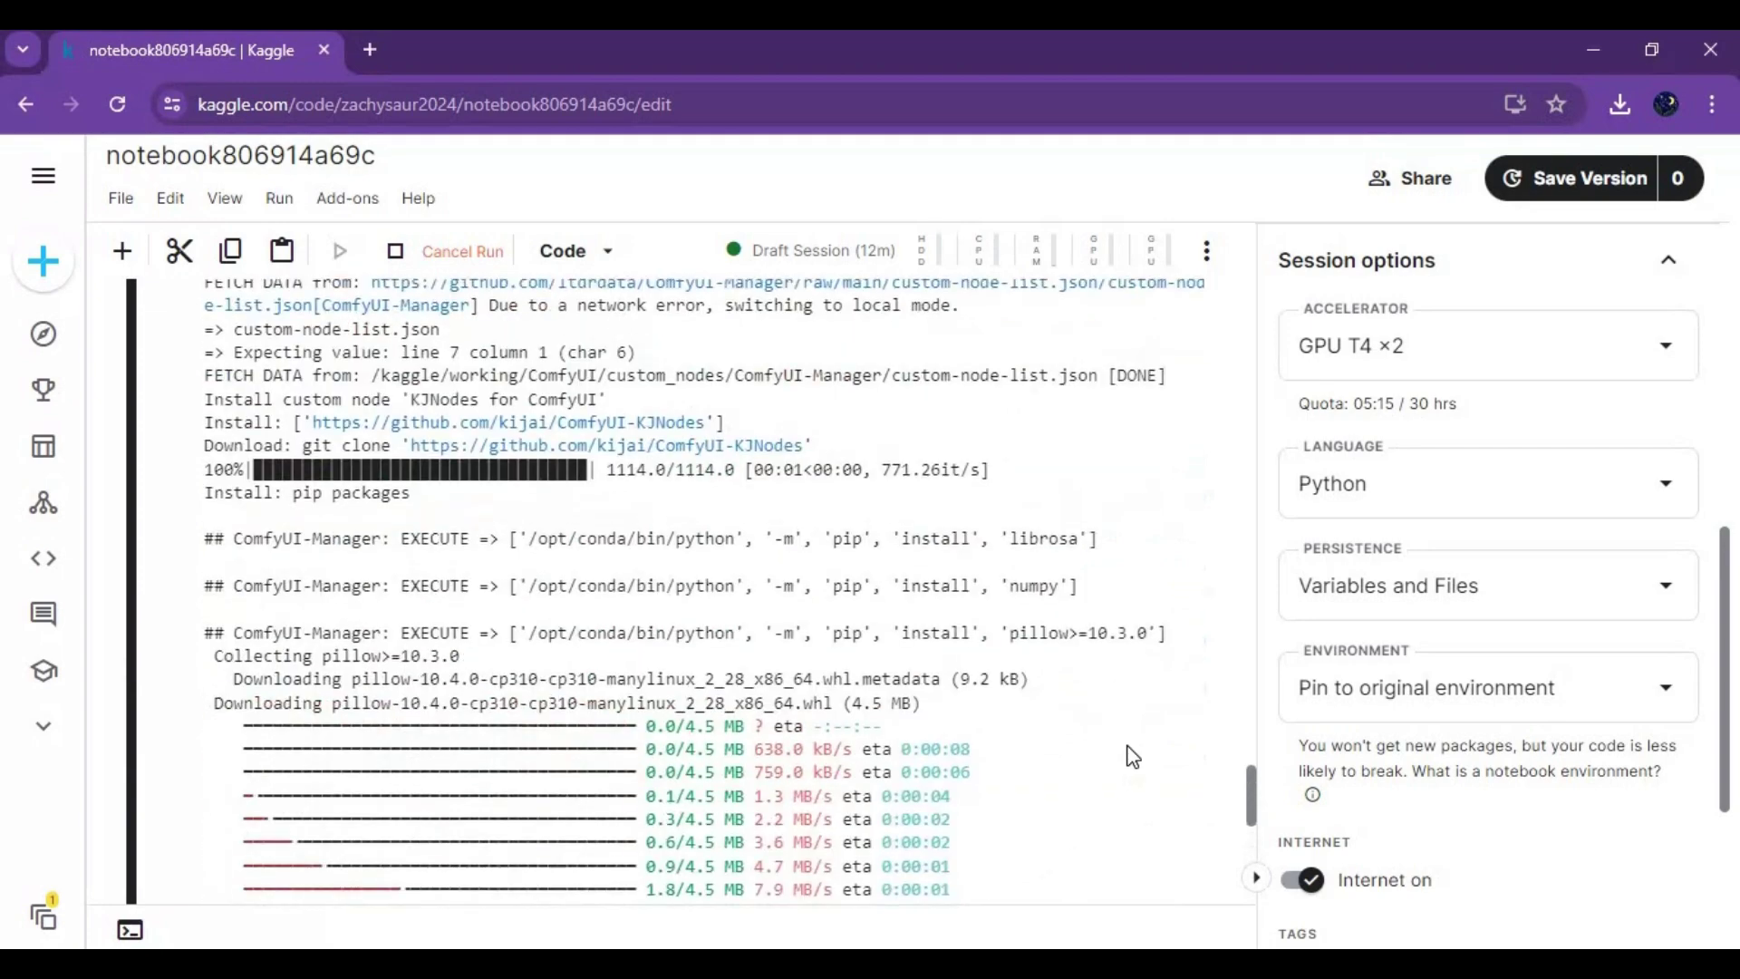
scroll(1128, 747, "up", 10)
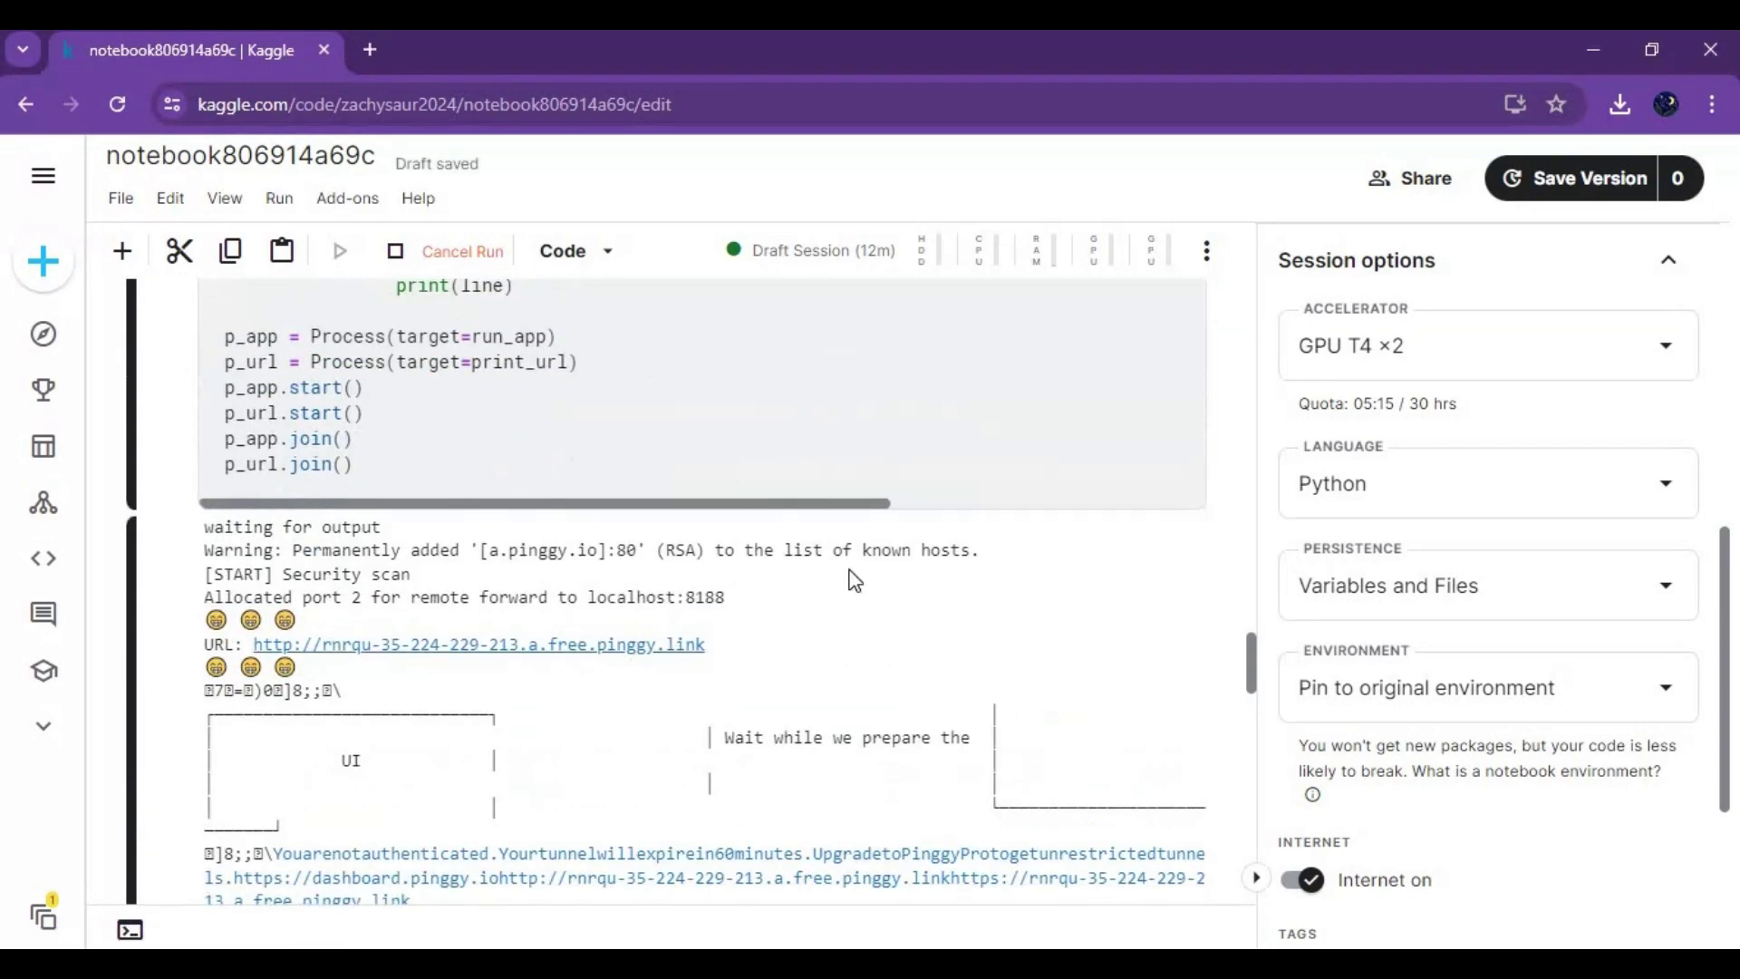
left_click(642, 646)
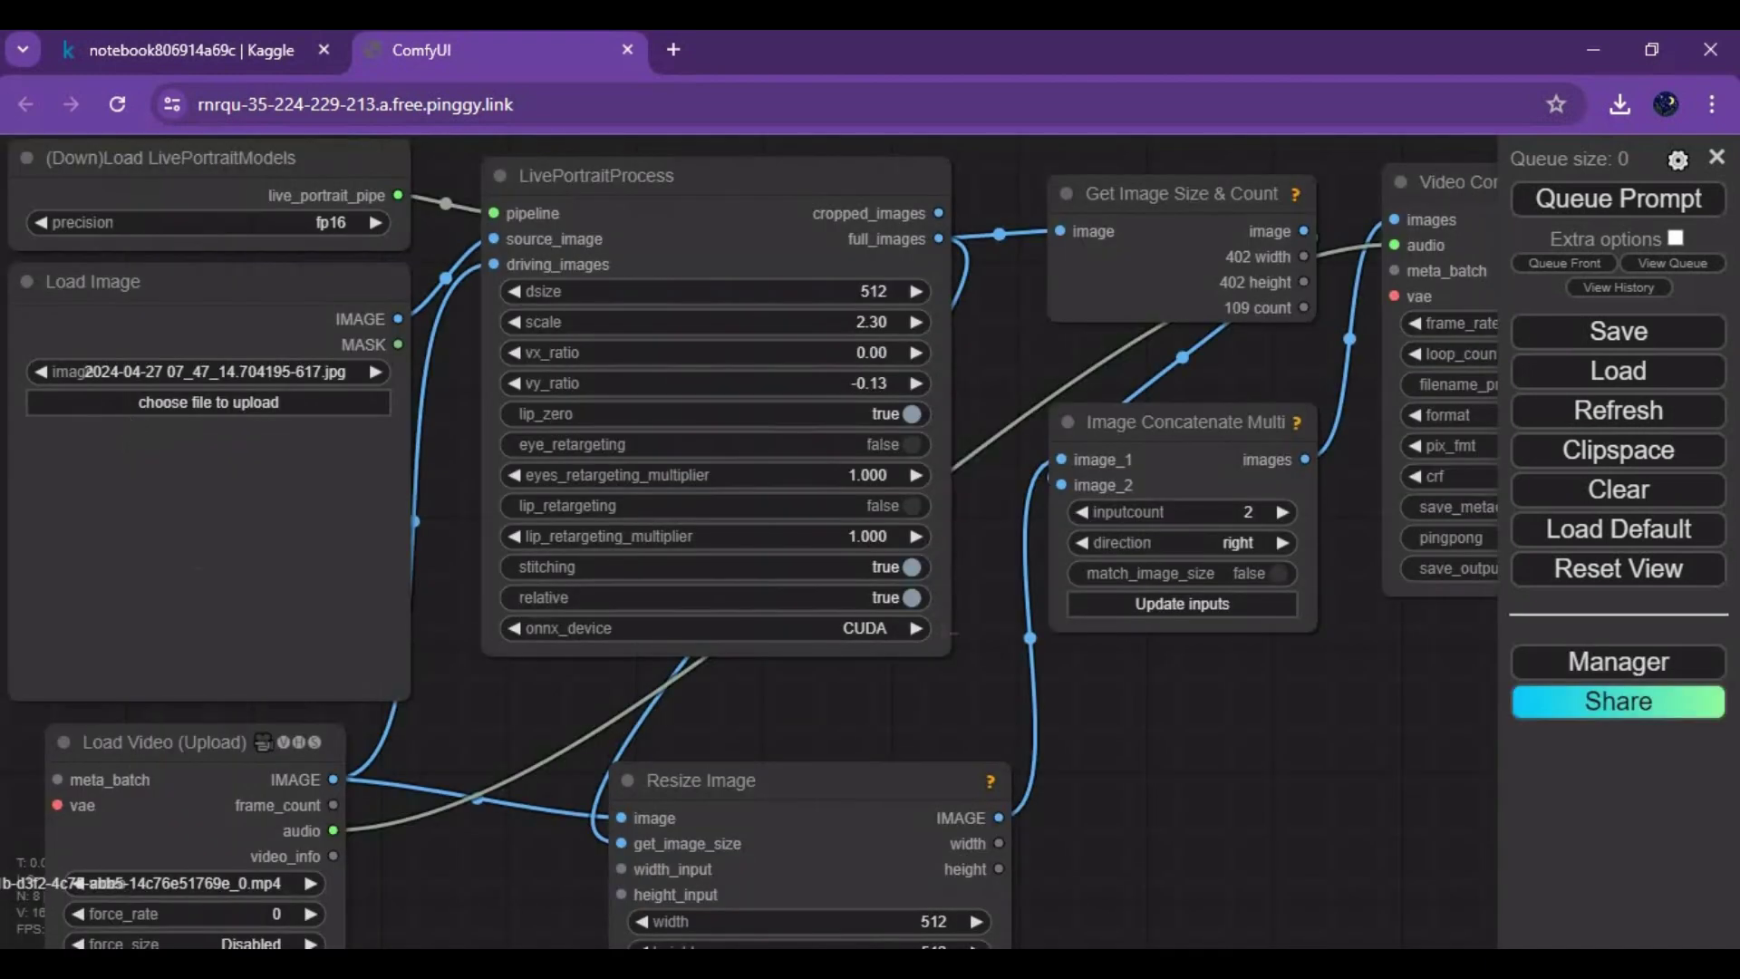
Load 1.png into the Load Image node and gt.mp4 into the Load Video (Upload) node
scroll(1079, 650, "down", 3)
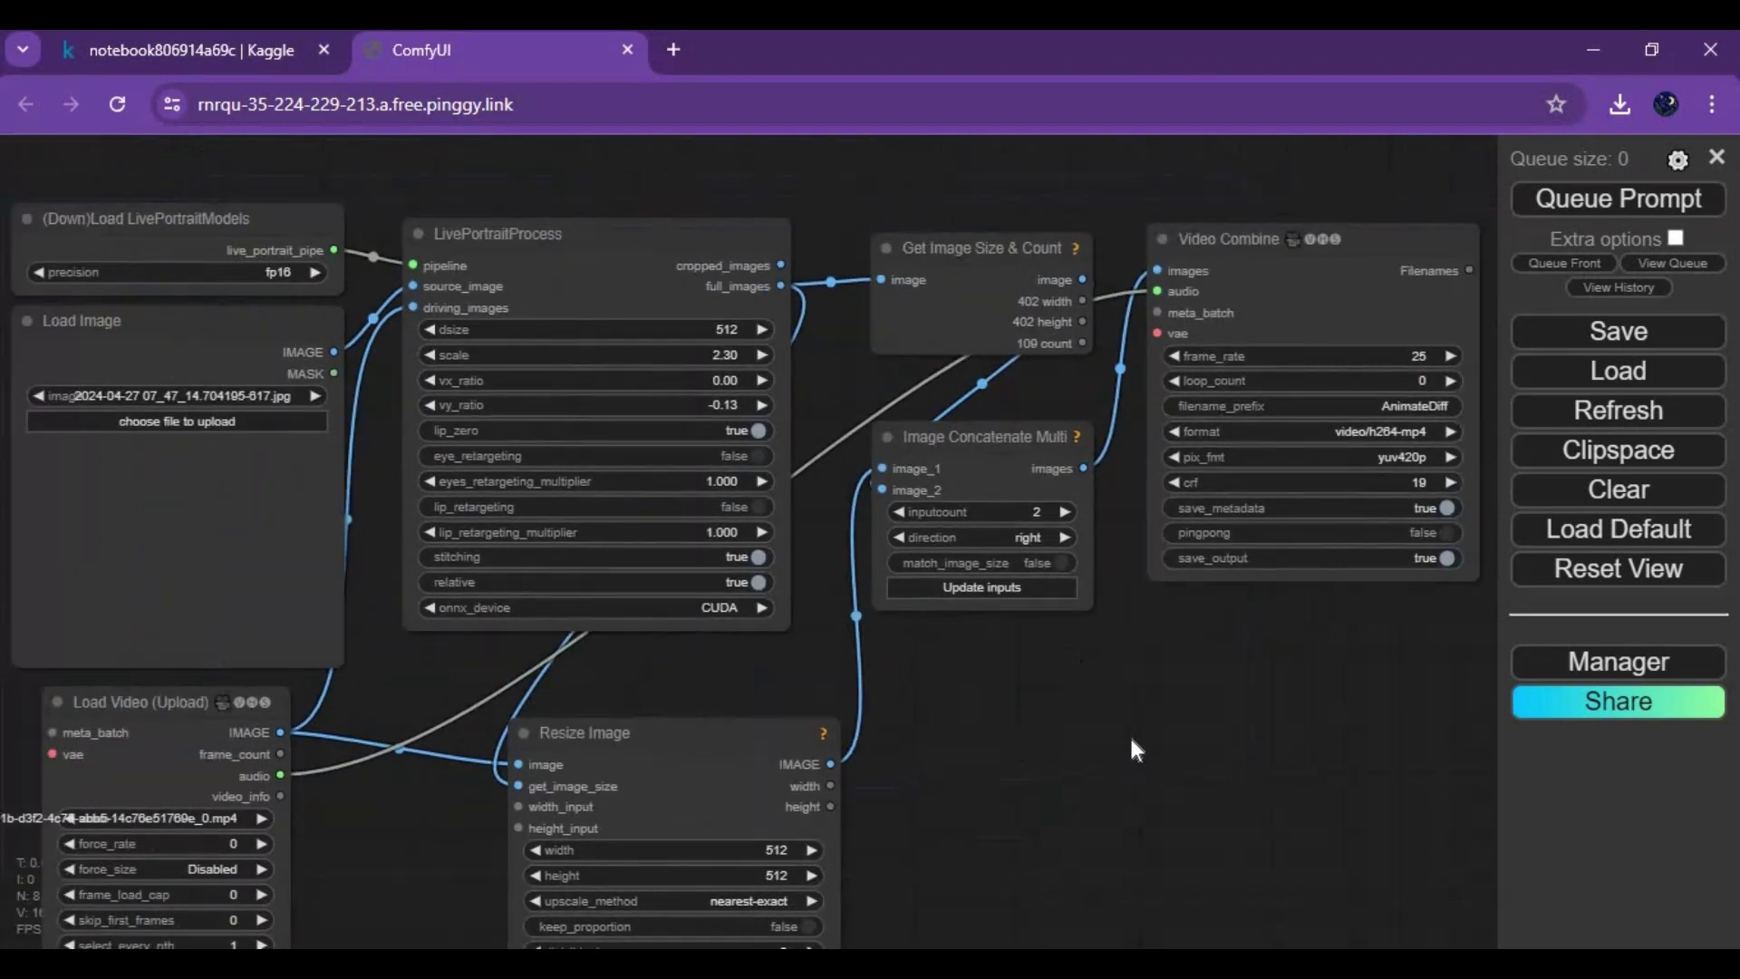
scroll(1129, 732, "down", 3)
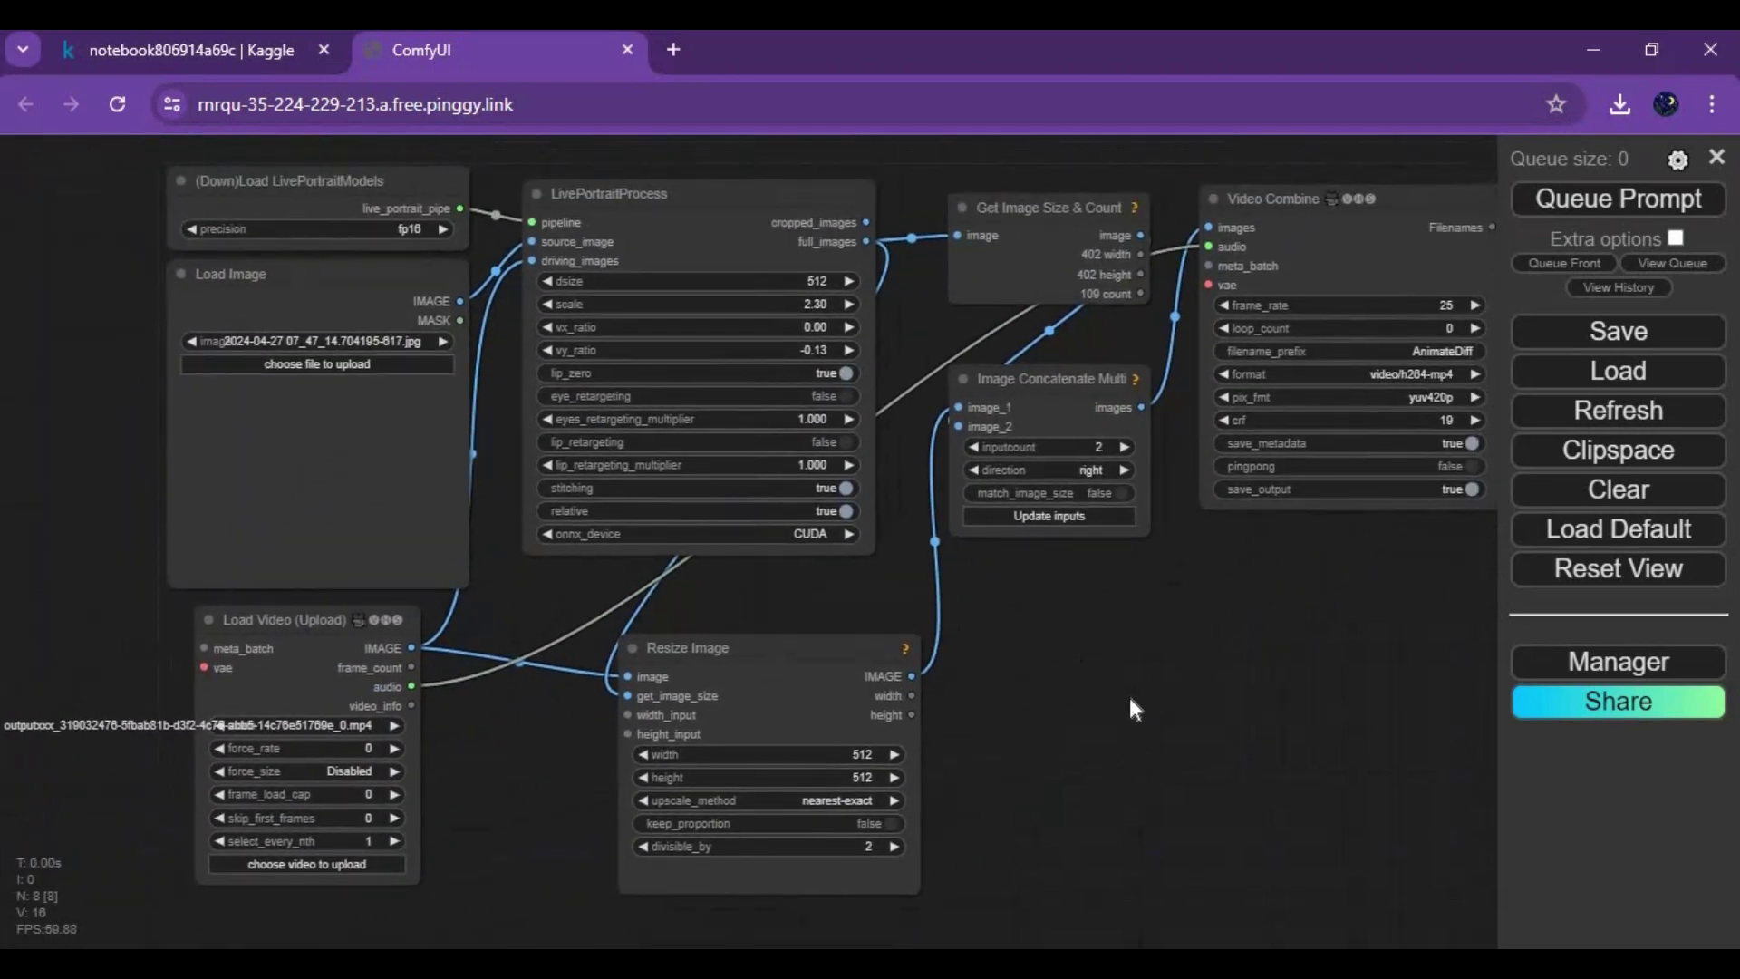
left_click_drag(911, 696, 933, 696)
left_click(347, 462)
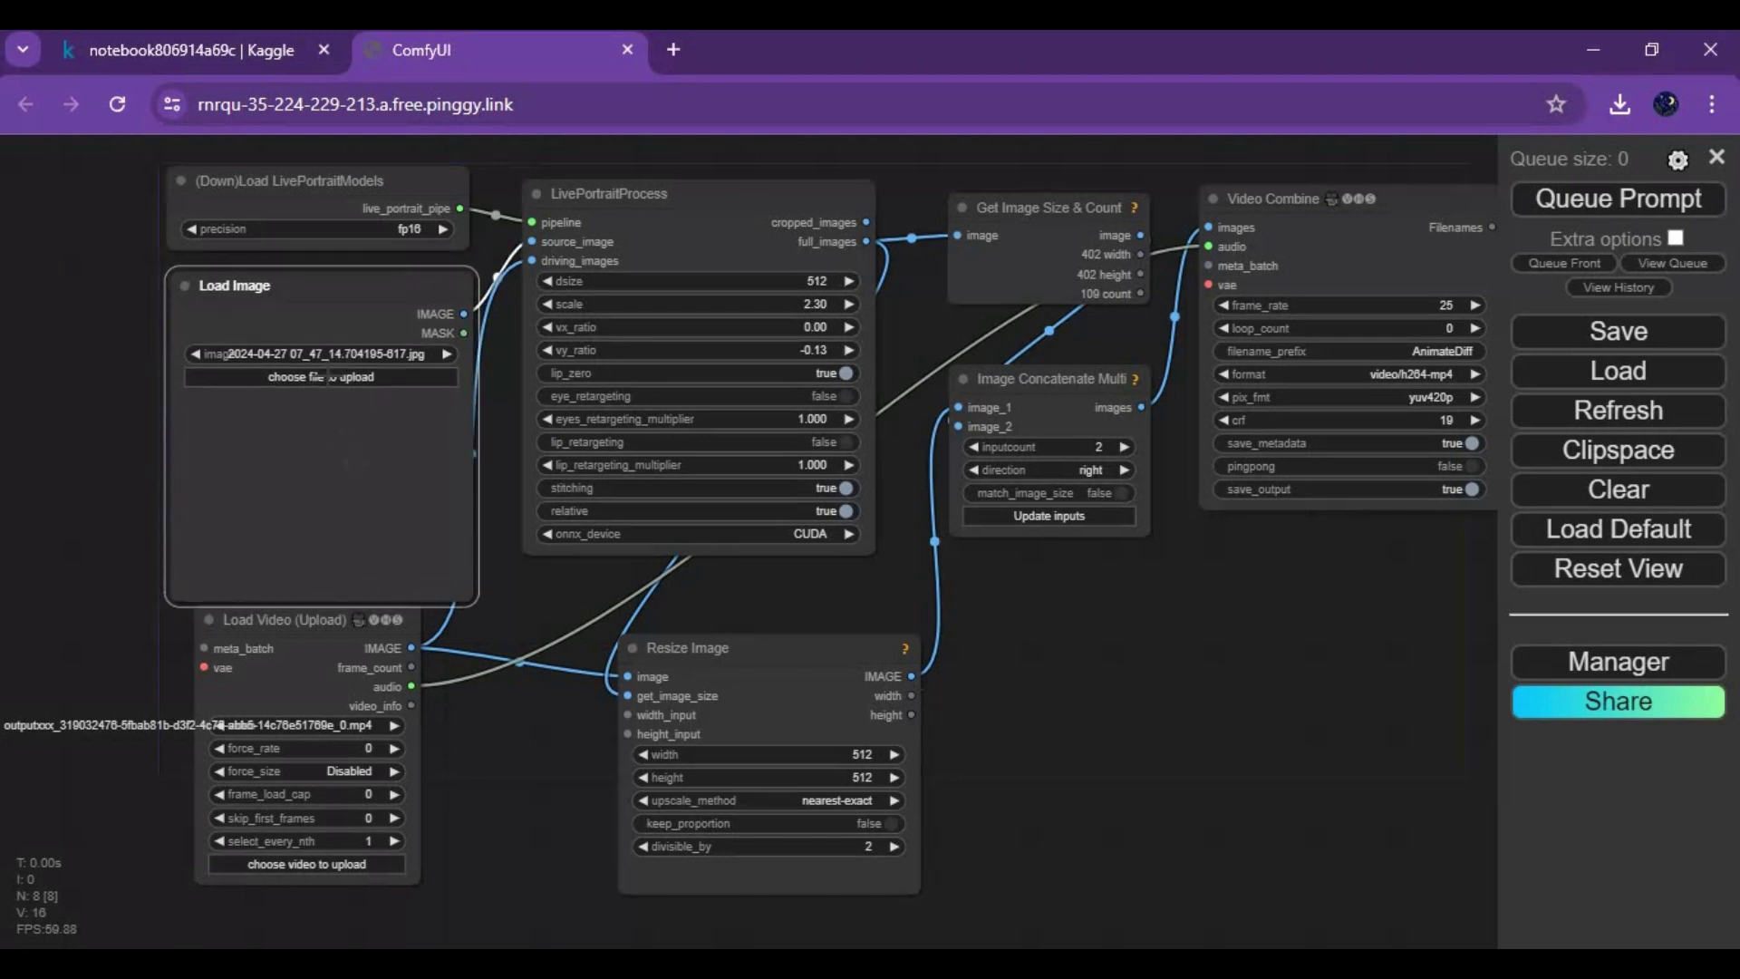
left_click_drag(299, 634, 314, 421)
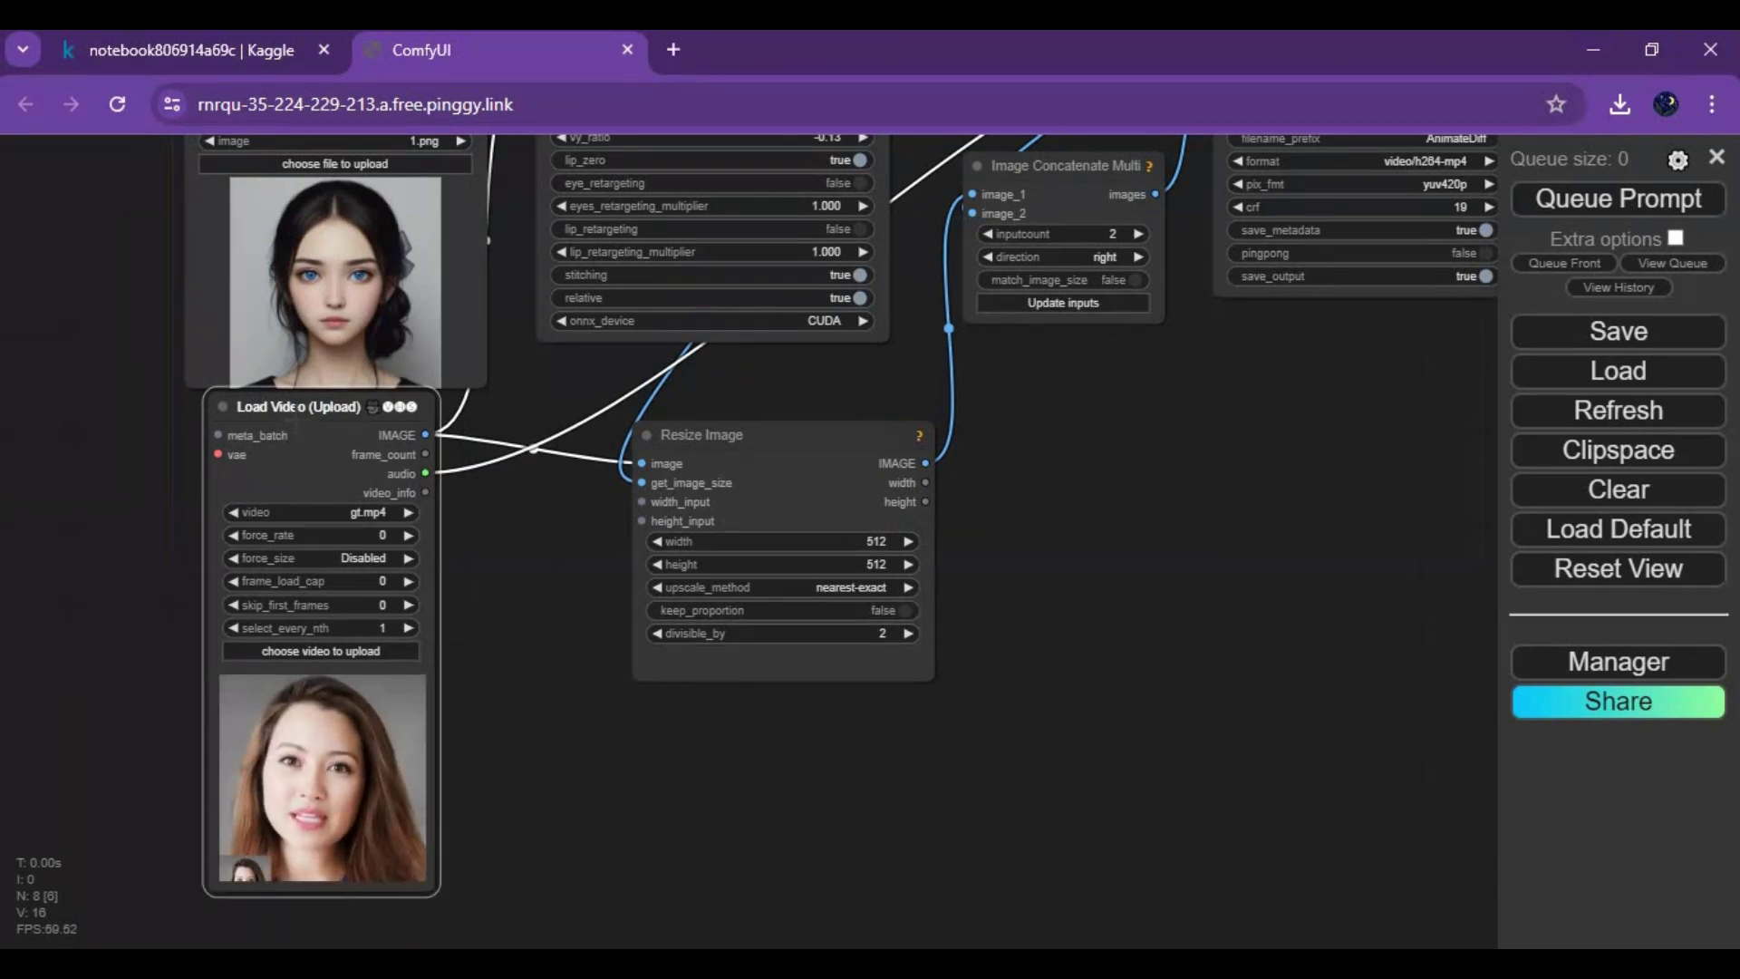
Choose CUDA as the onnx_device in the LivePortraitProcess node
left_click_drag(1084, 509, 1087, 710)
scroll(935, 555, "up", 3)
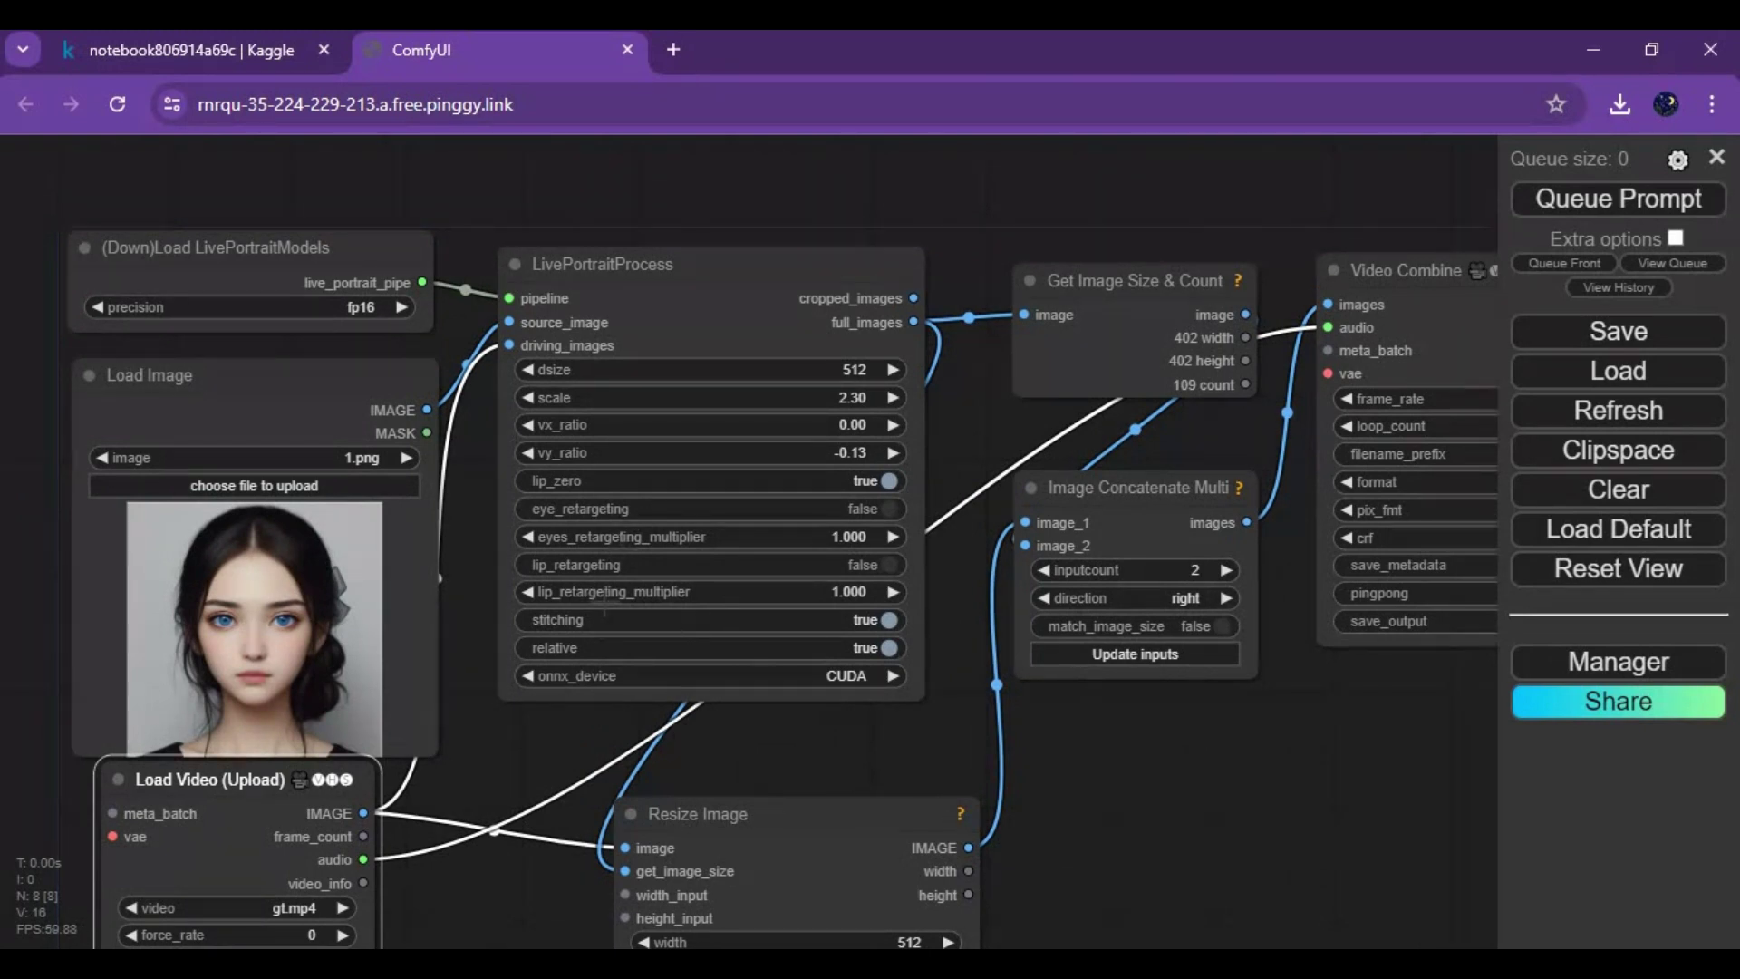
left_click(838, 676)
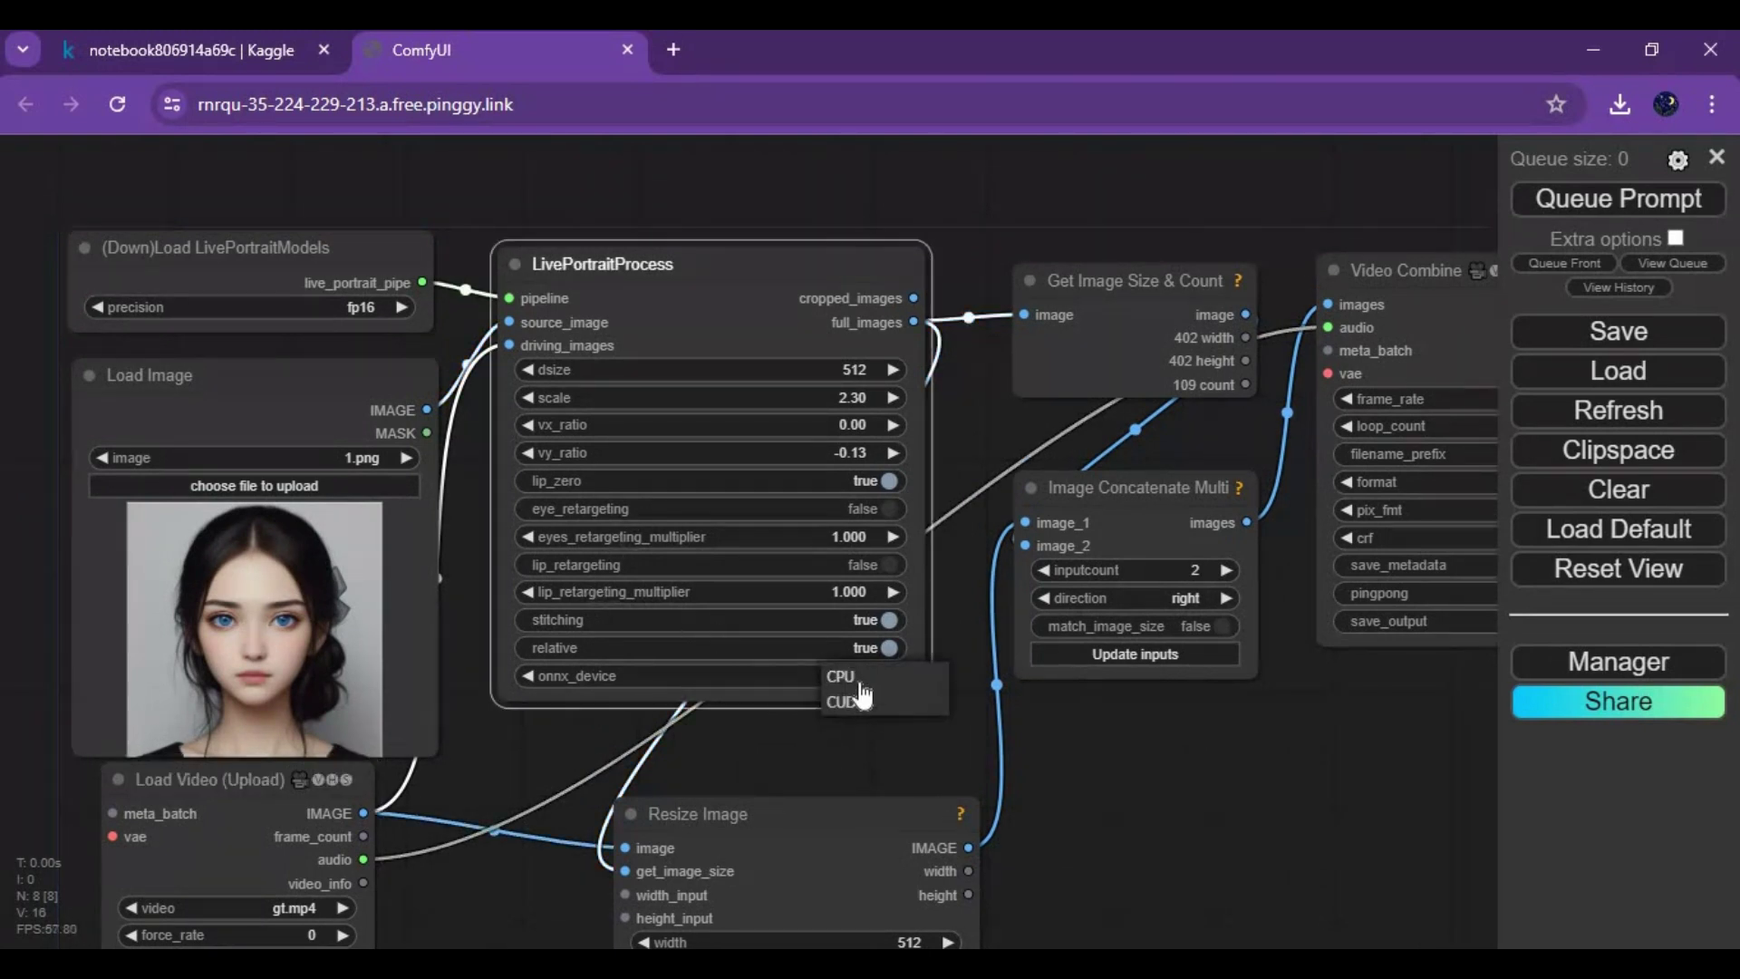
left_click(843, 703)
Switch the Resize Image node's upscale_method to bilinear and return it to nearest-exact
left_click_drag(1129, 781, 1037, 367)
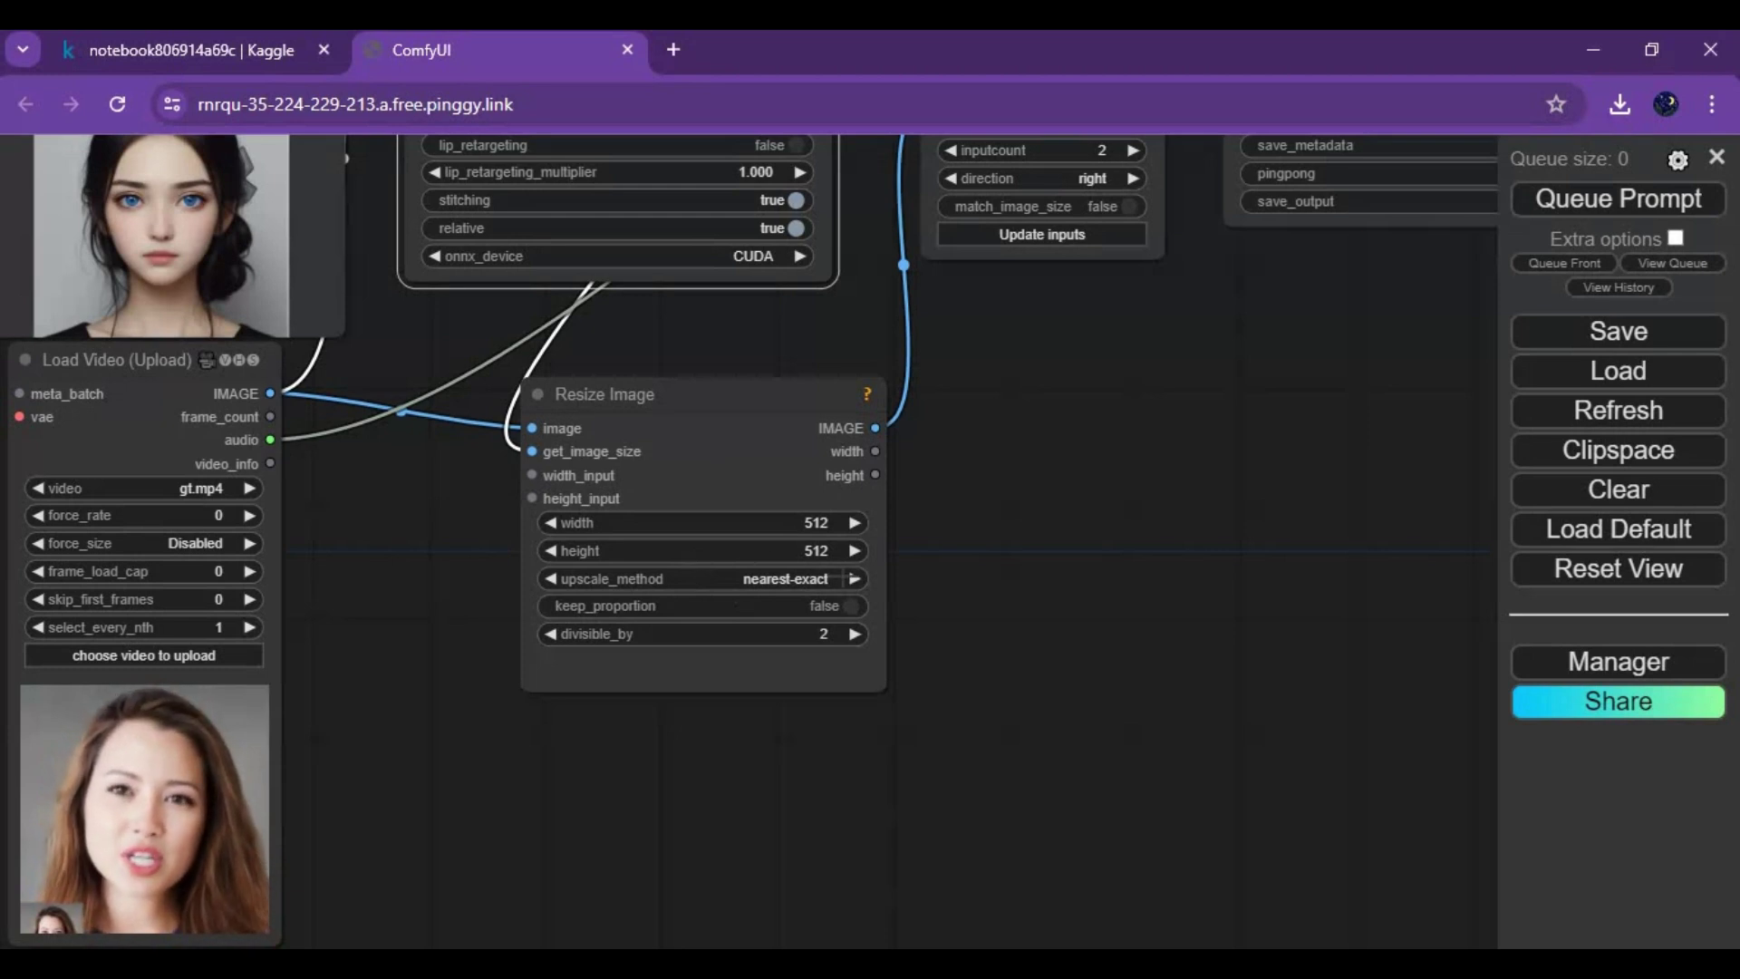
left_click(854, 578)
left_click(823, 580)
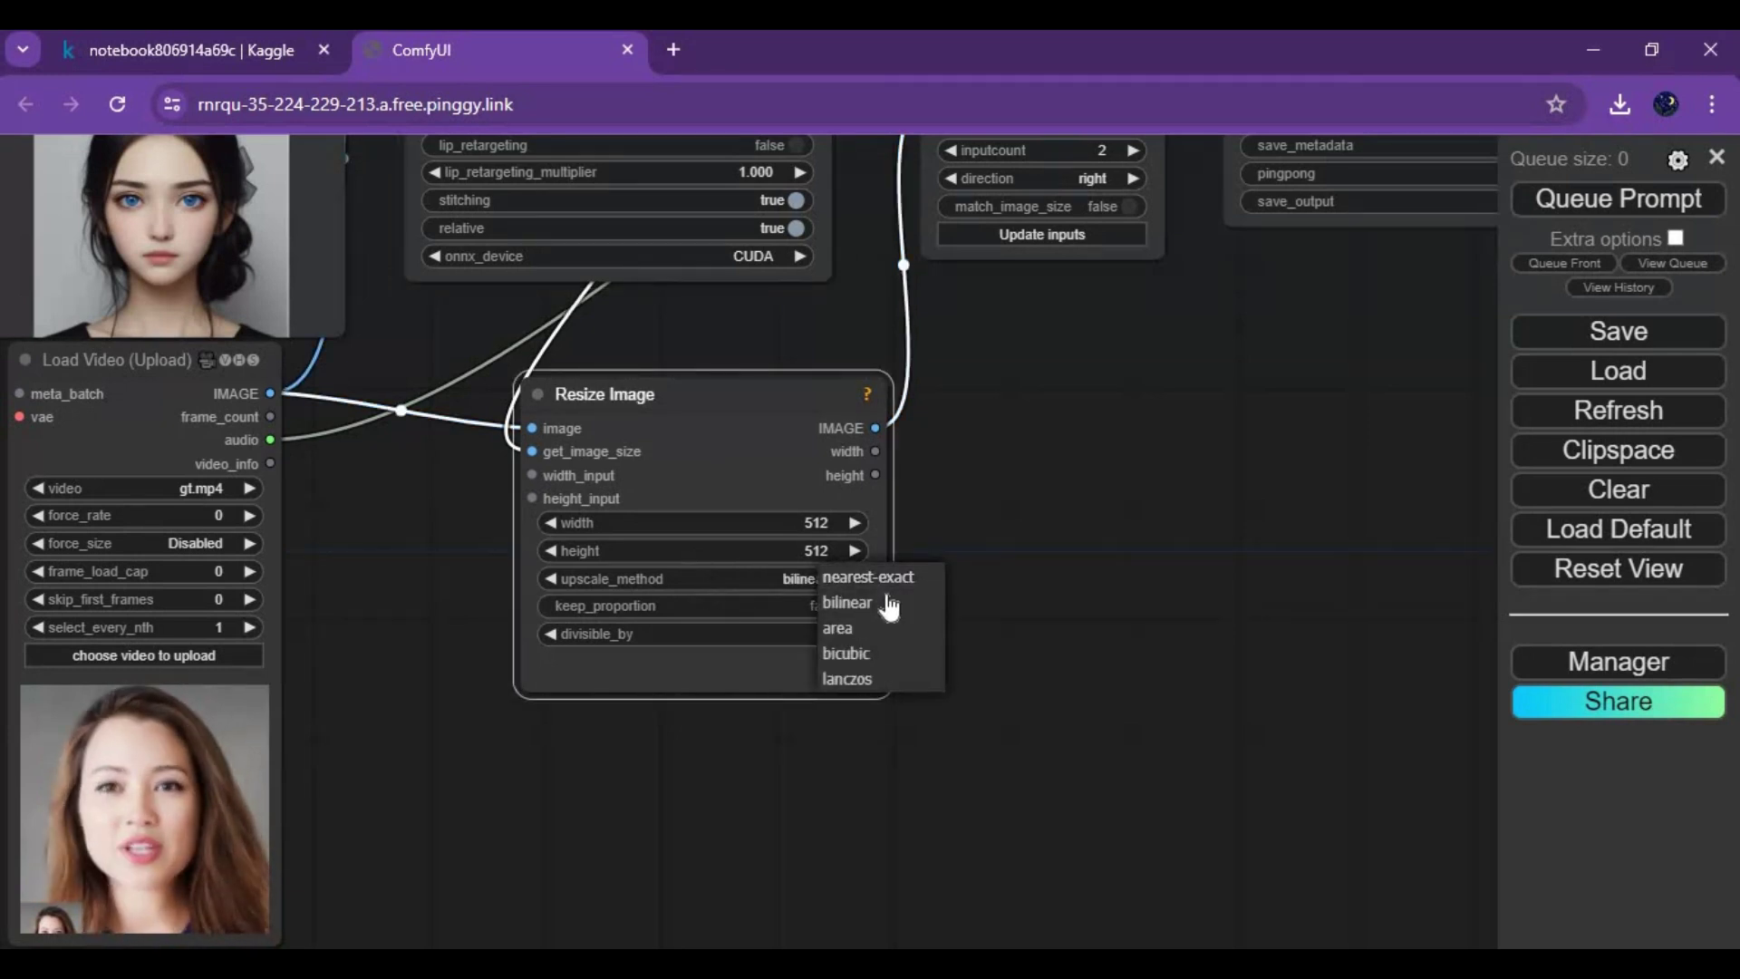
left_click(877, 578)
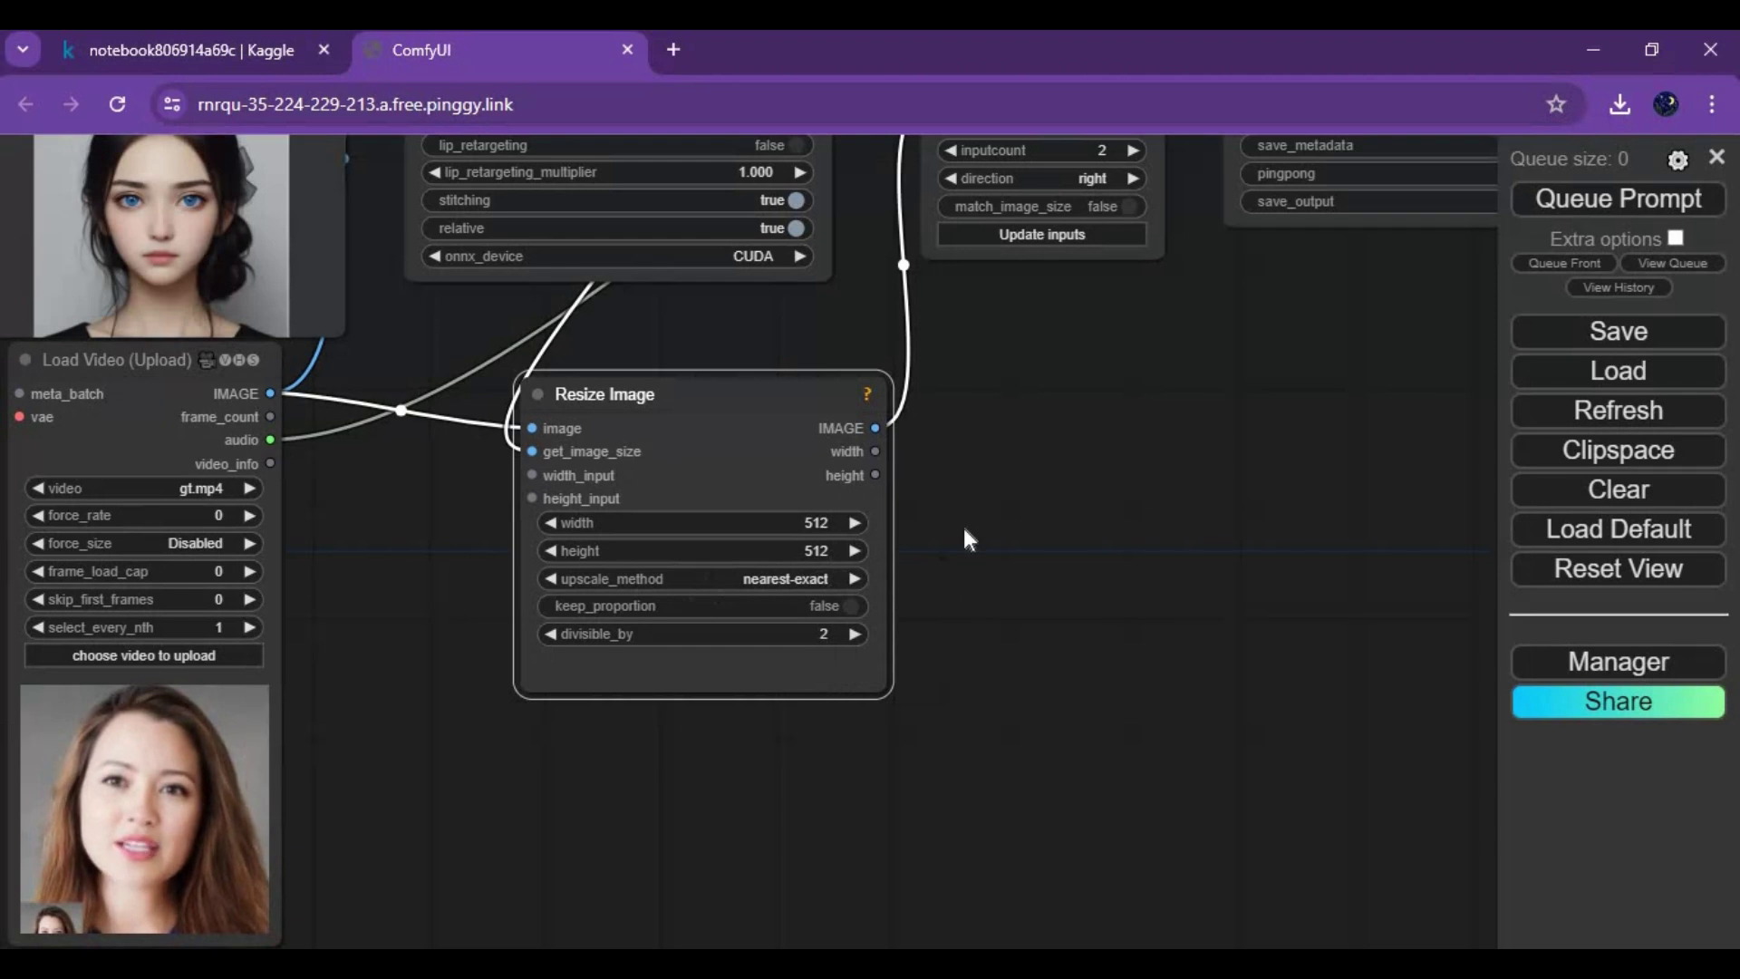
In the Video Combine node, accept a frame_rate of 25 and choose video/h264-mp4 as the format
left_click_drag(1095, 540, 936, 677)
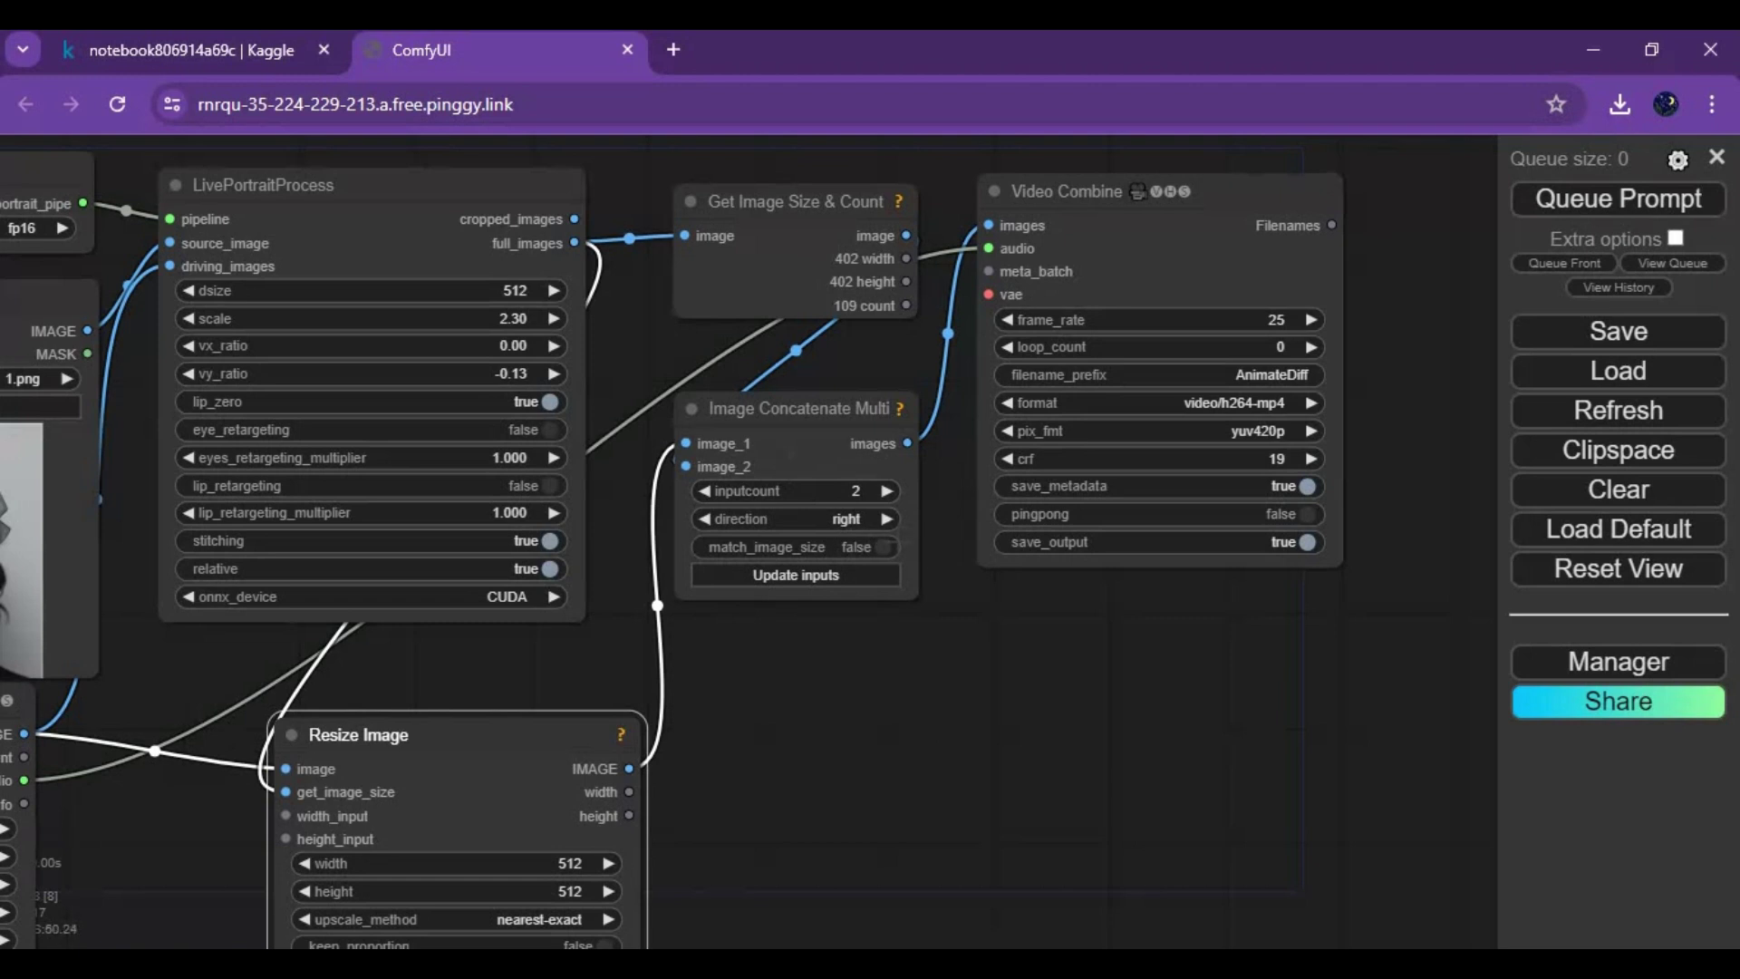
left_click_drag(803, 680, 578, 826)
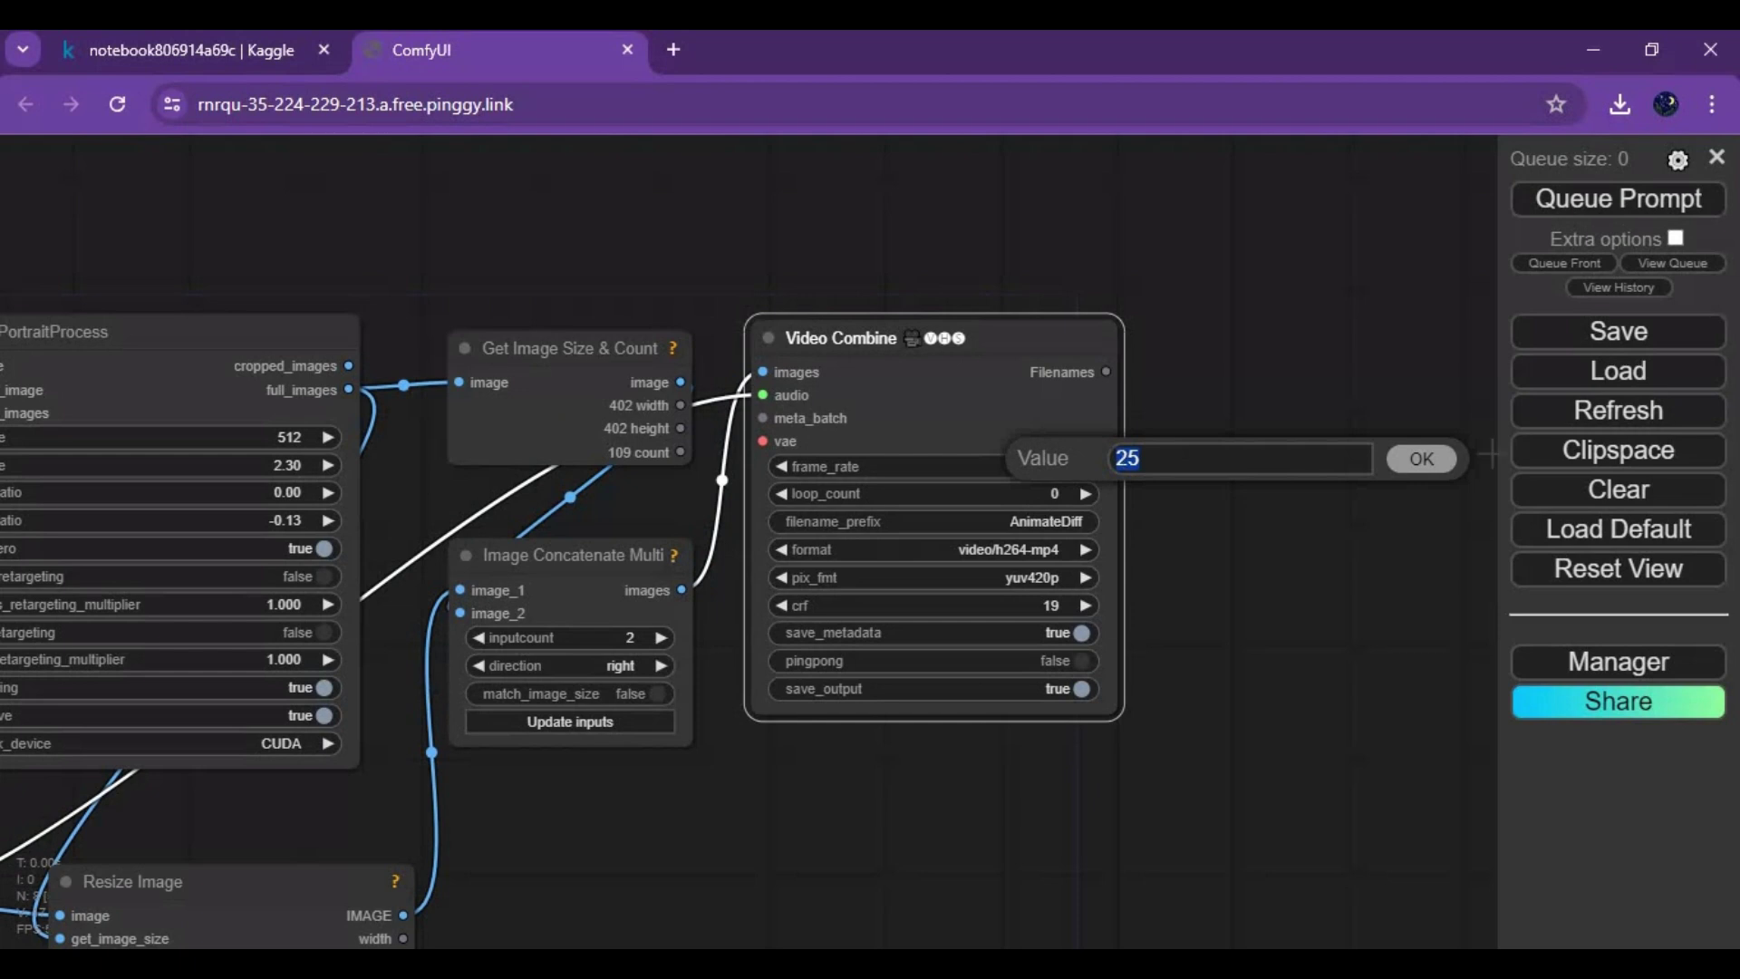
left_click(1387, 461)
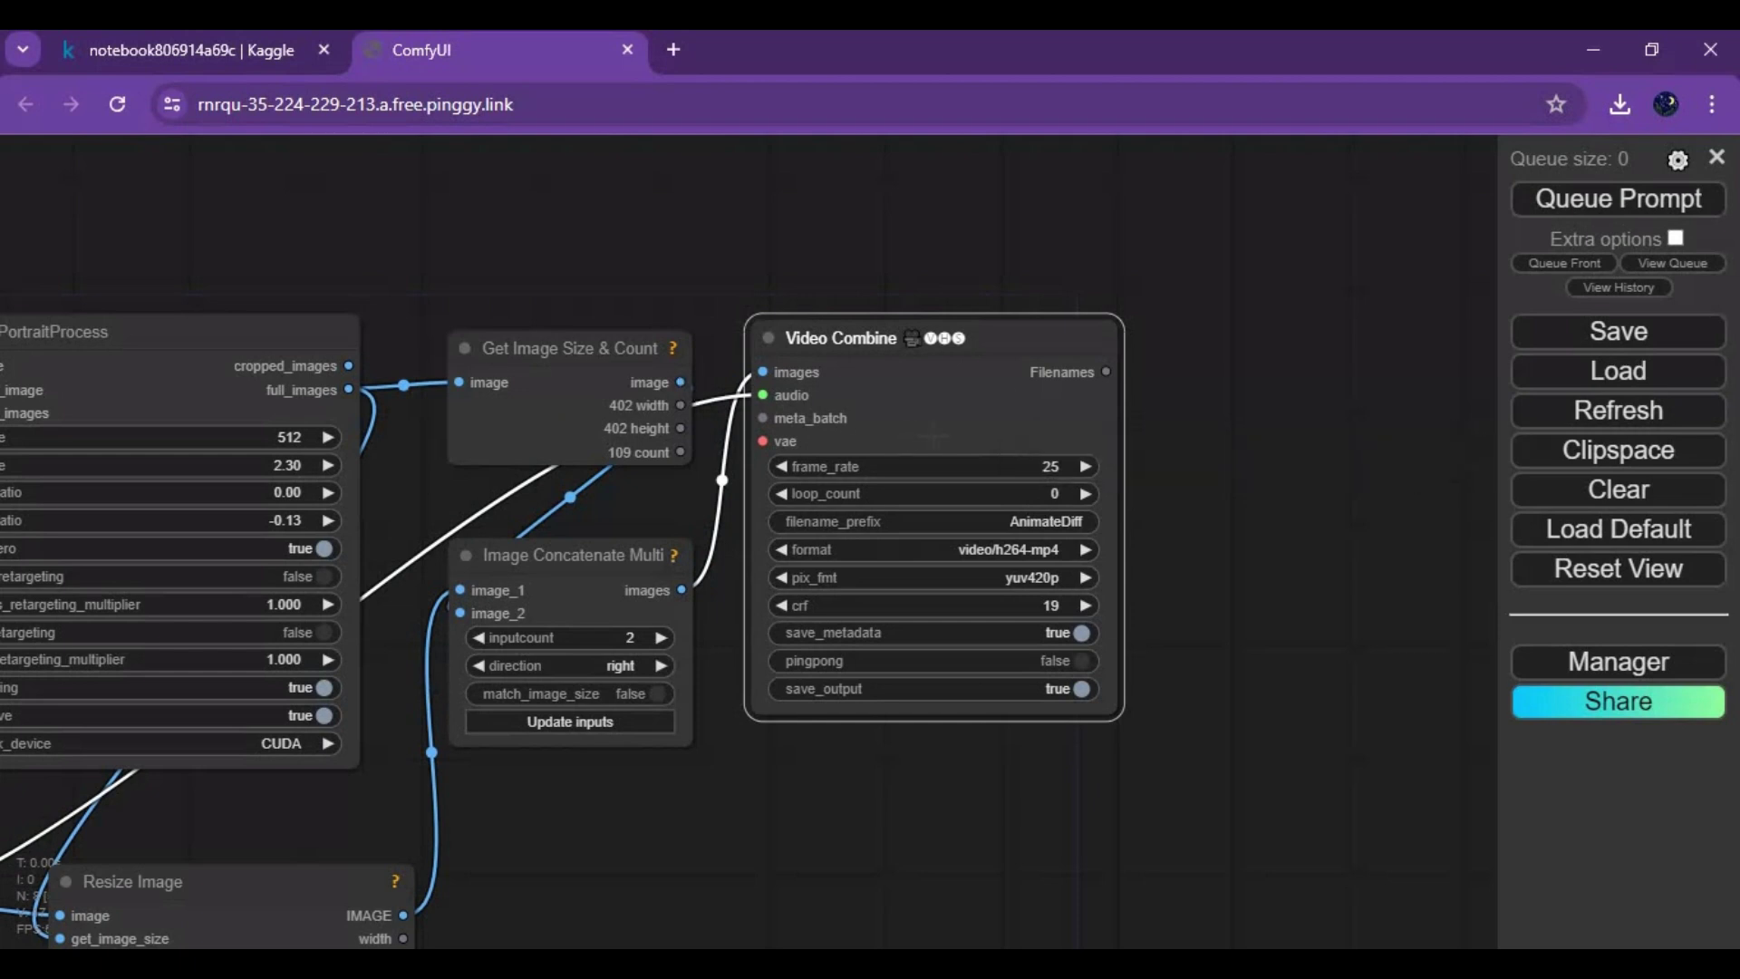
left_click(1056, 550)
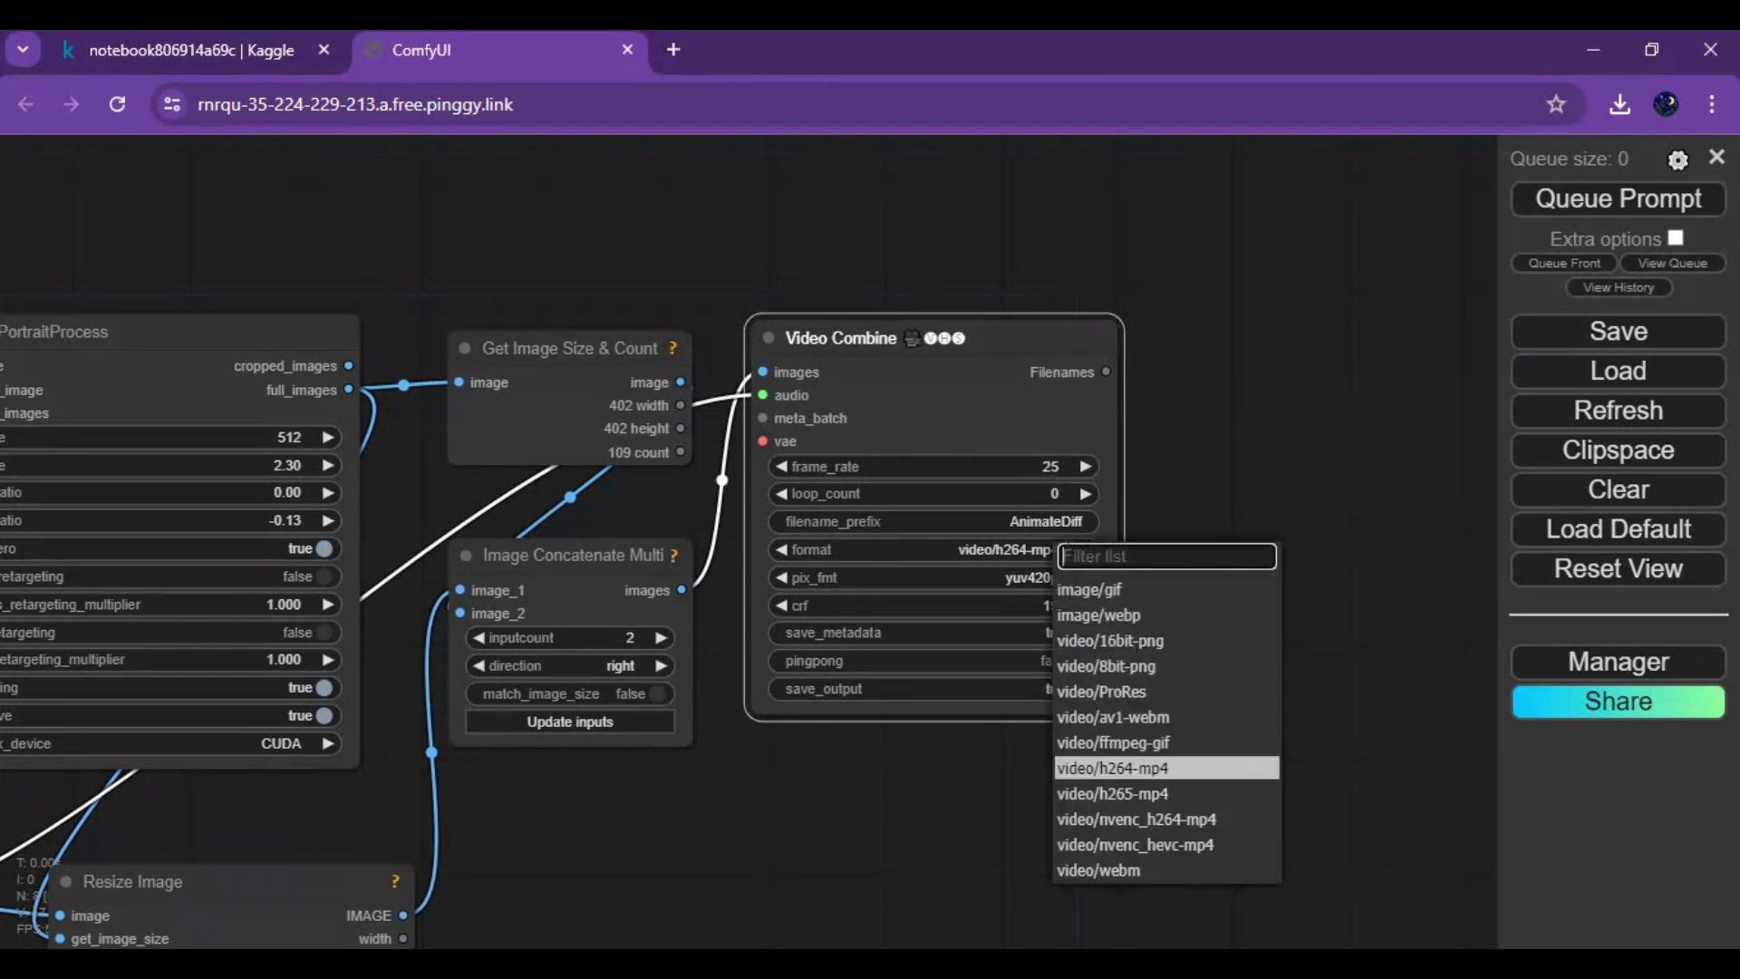
left_click(1138, 770)
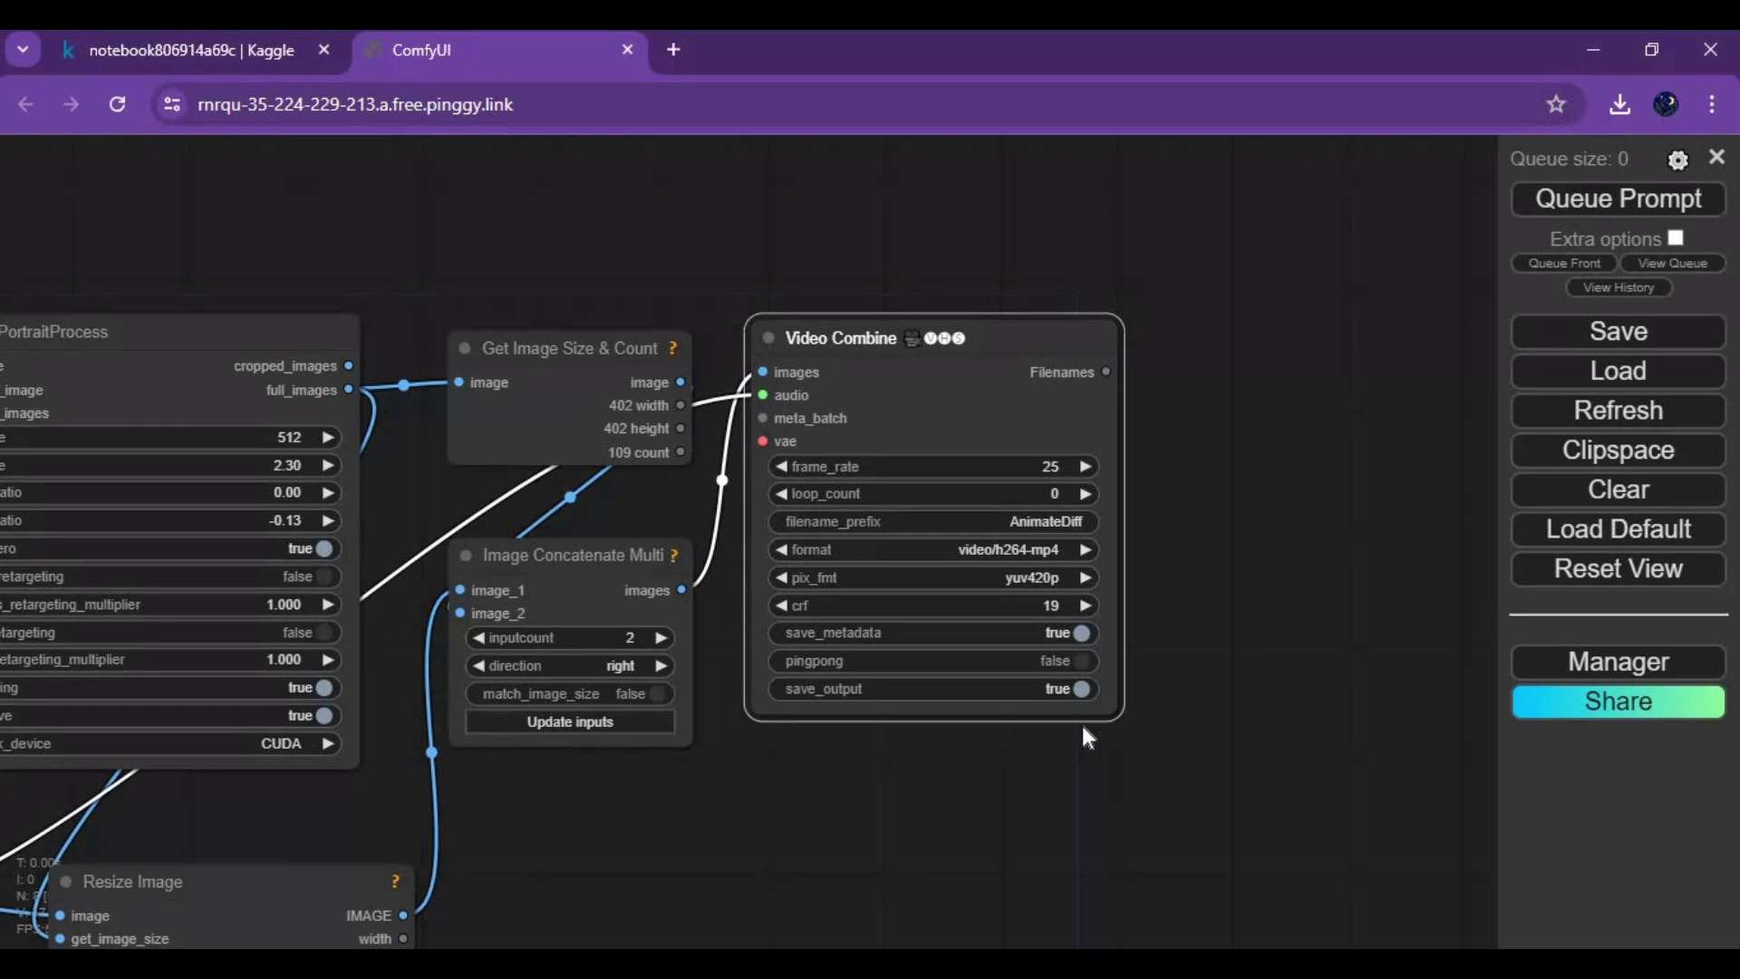
scroll(719, 778, "down", 5)
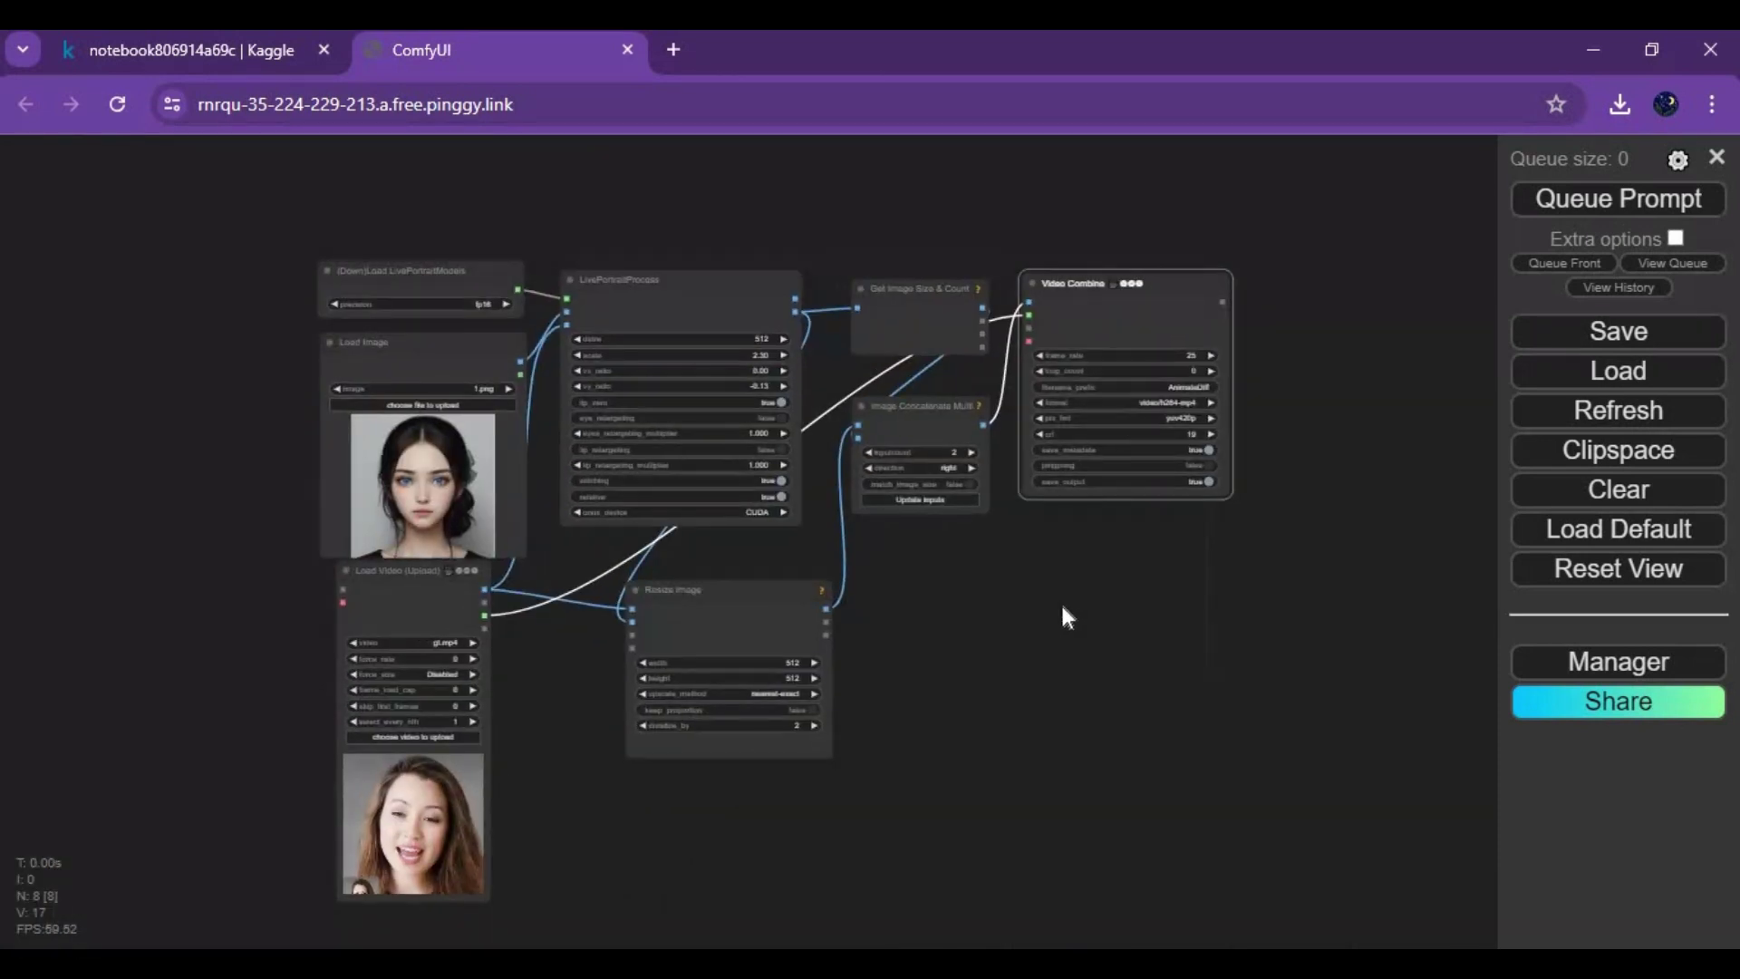
Run the LivePortrait workflow and save the resulting preview video from the Video Combine node
left_click(1650, 201)
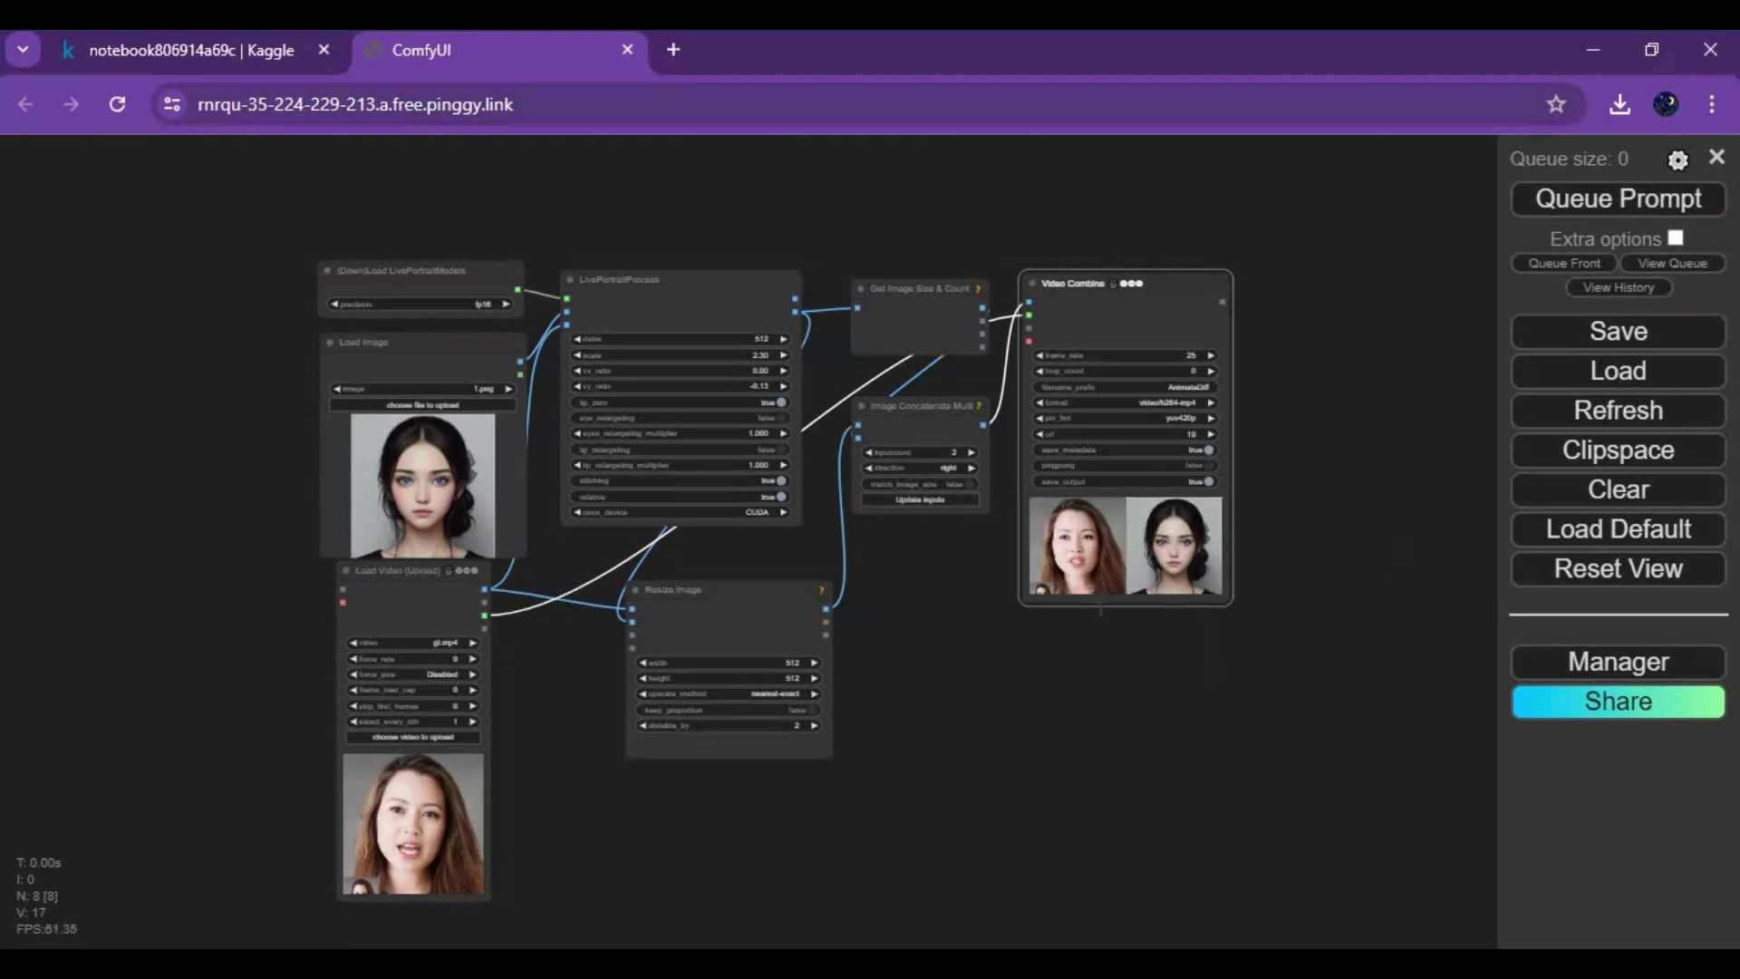
right_click(1138, 540)
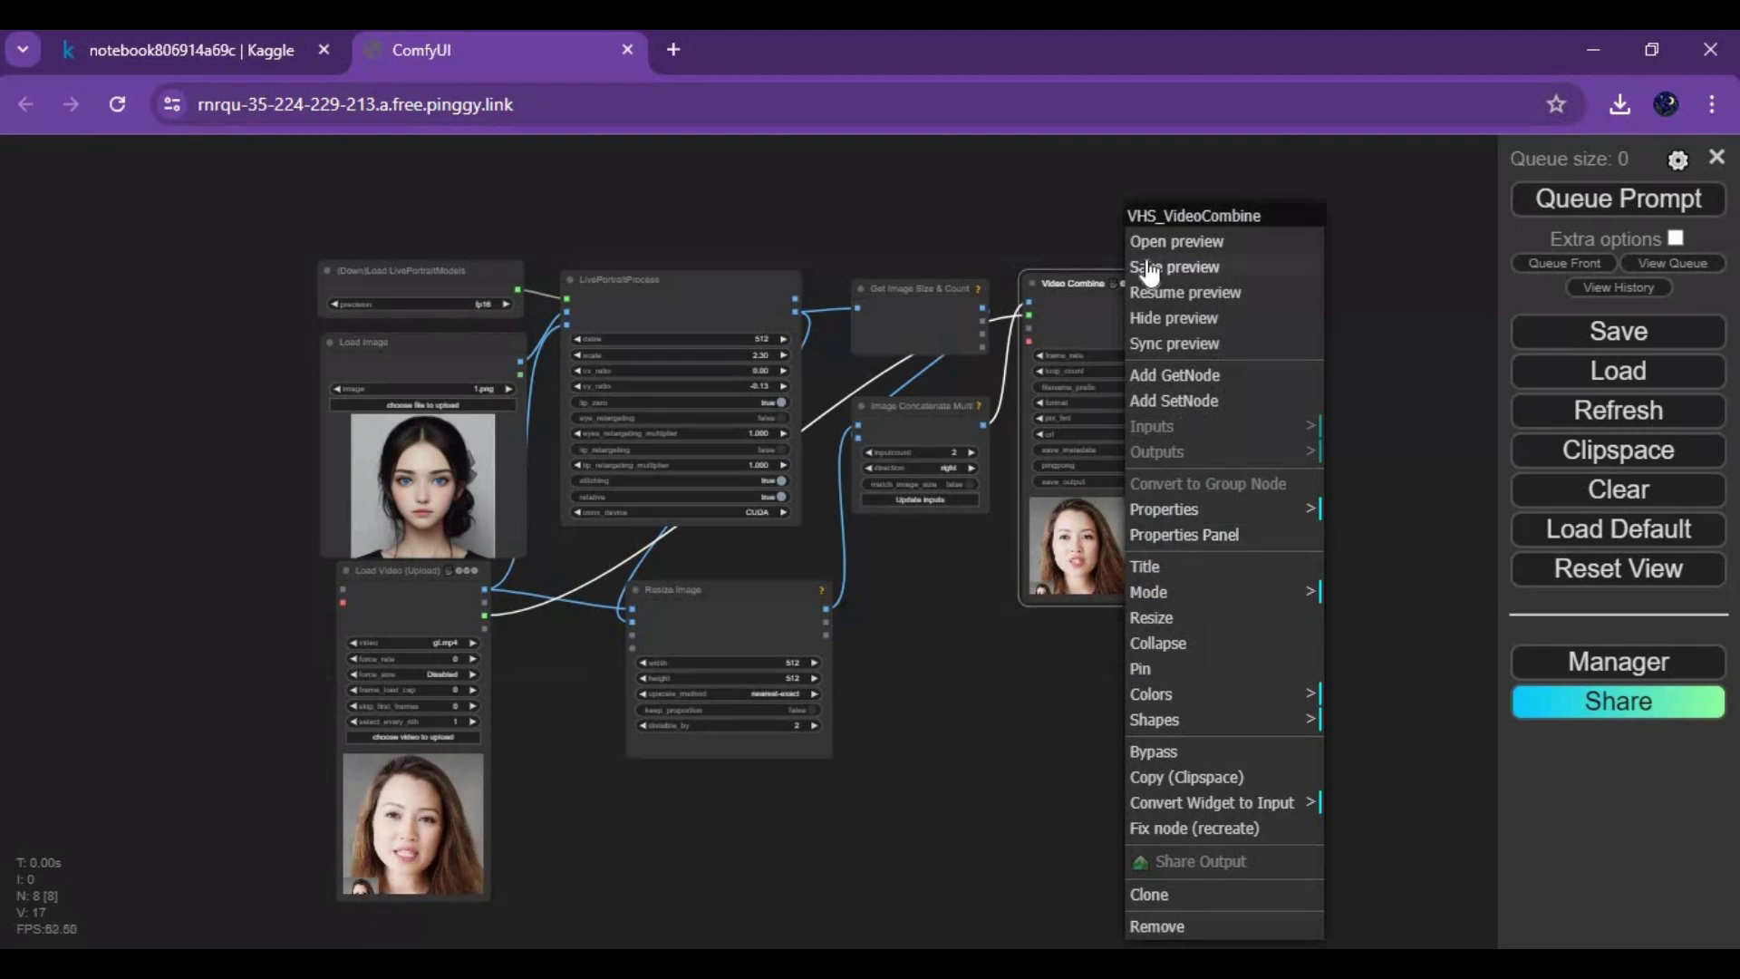
left_click(1194, 285)
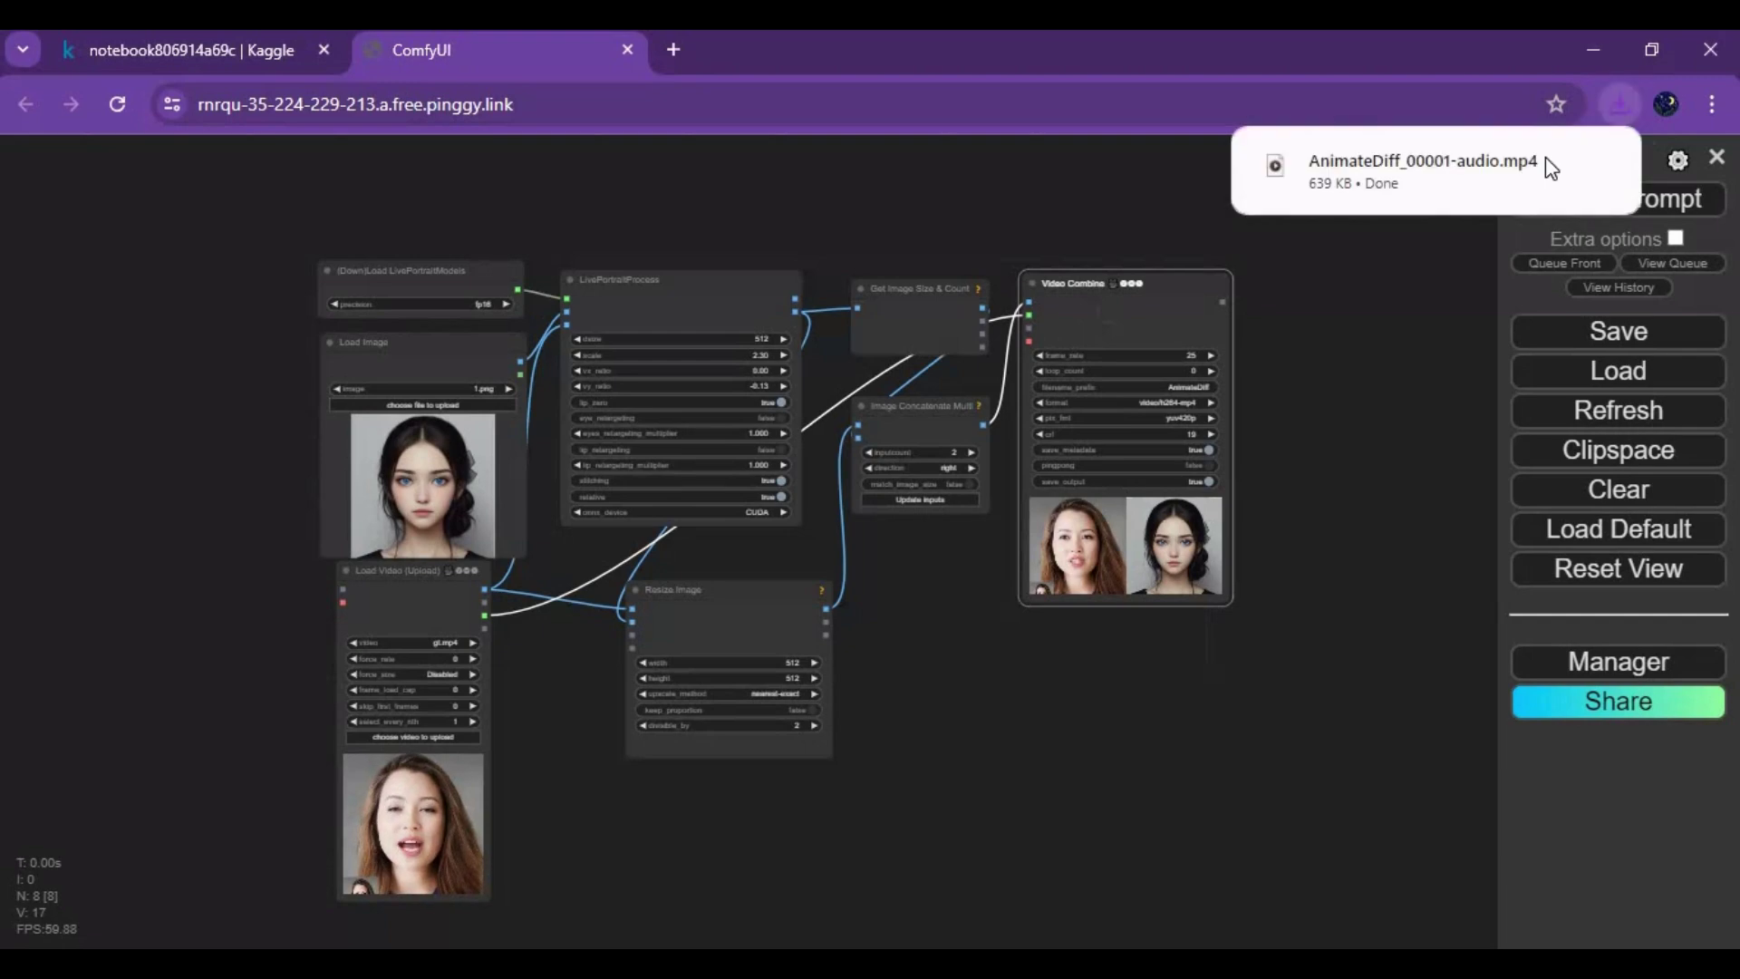
Open the downloaded AnimateDiff_00001-audio.mp4 in Media Player, play it to review the animation, and close the player
left_click(1434, 177)
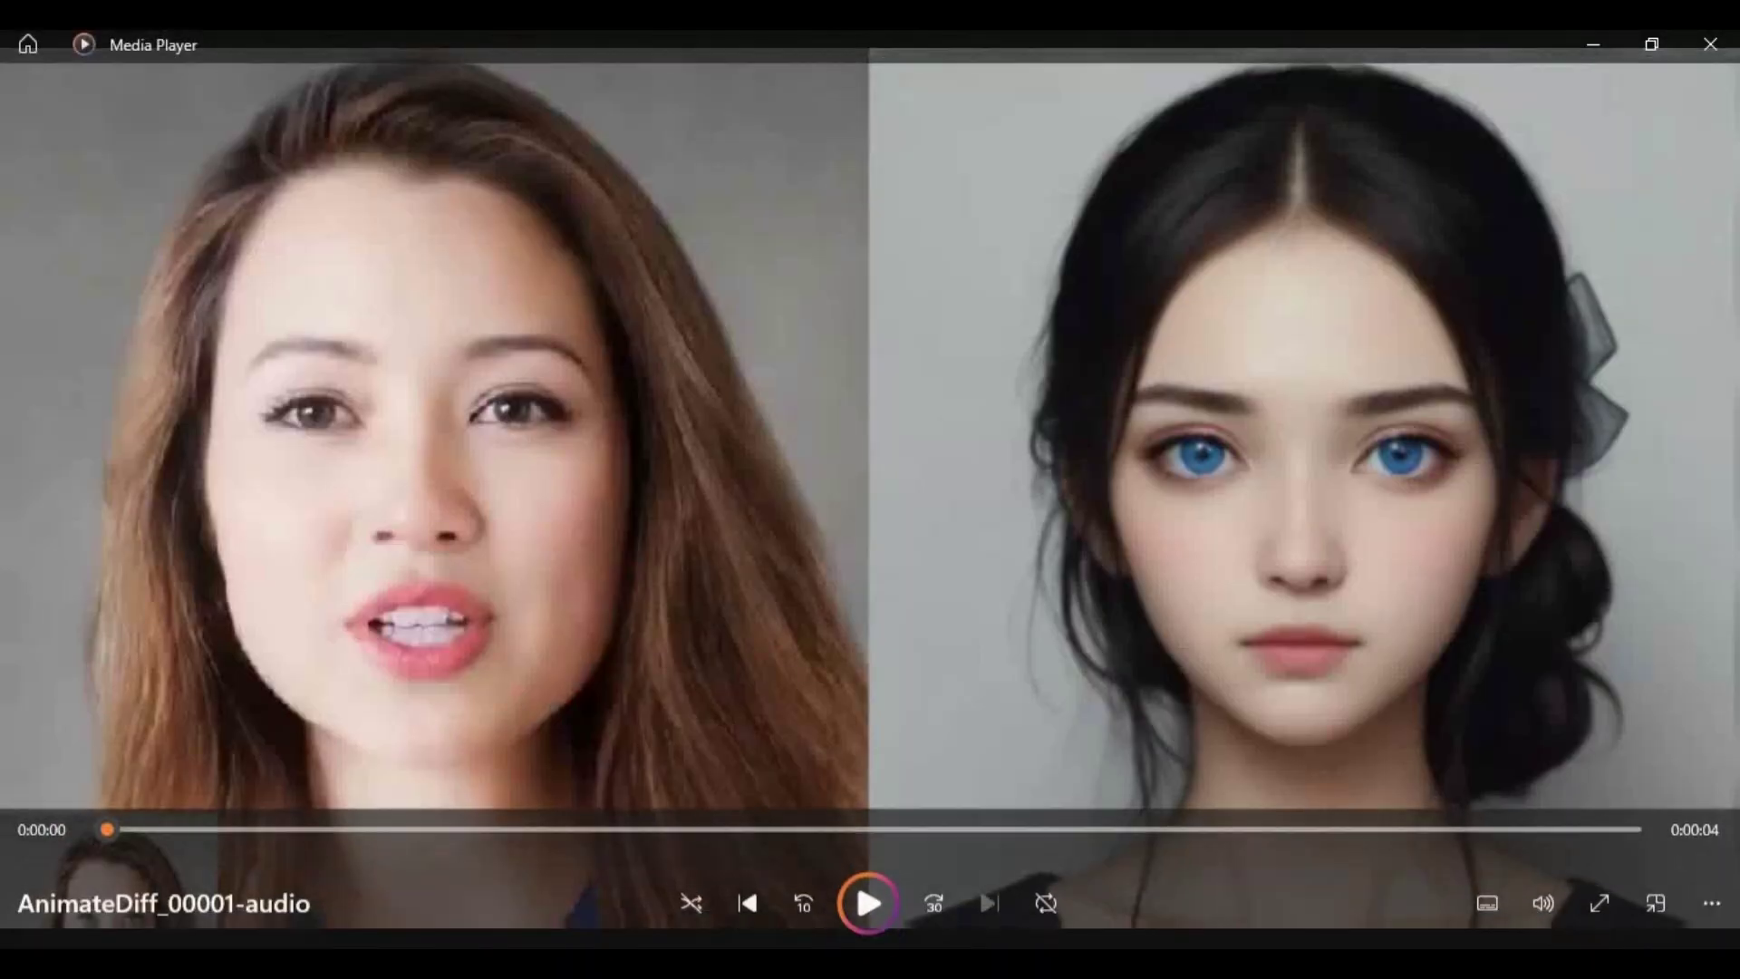
left_click(844, 906)
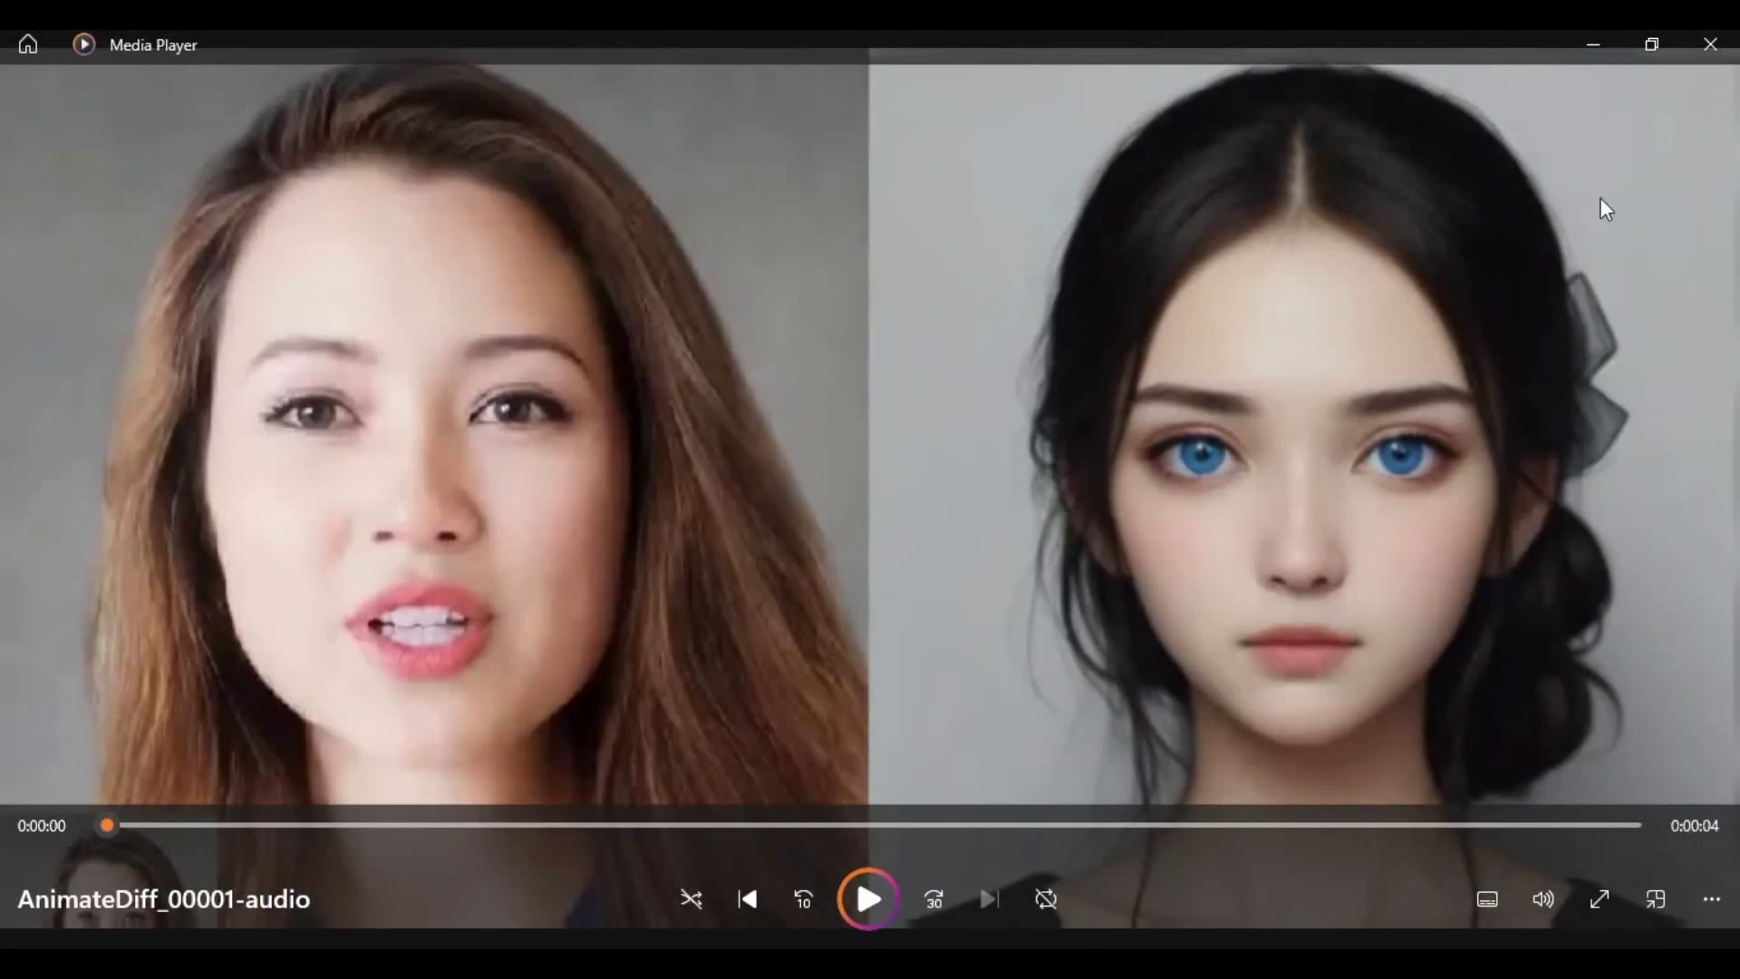
double_click(1600, 197)
double_click(1642, 138)
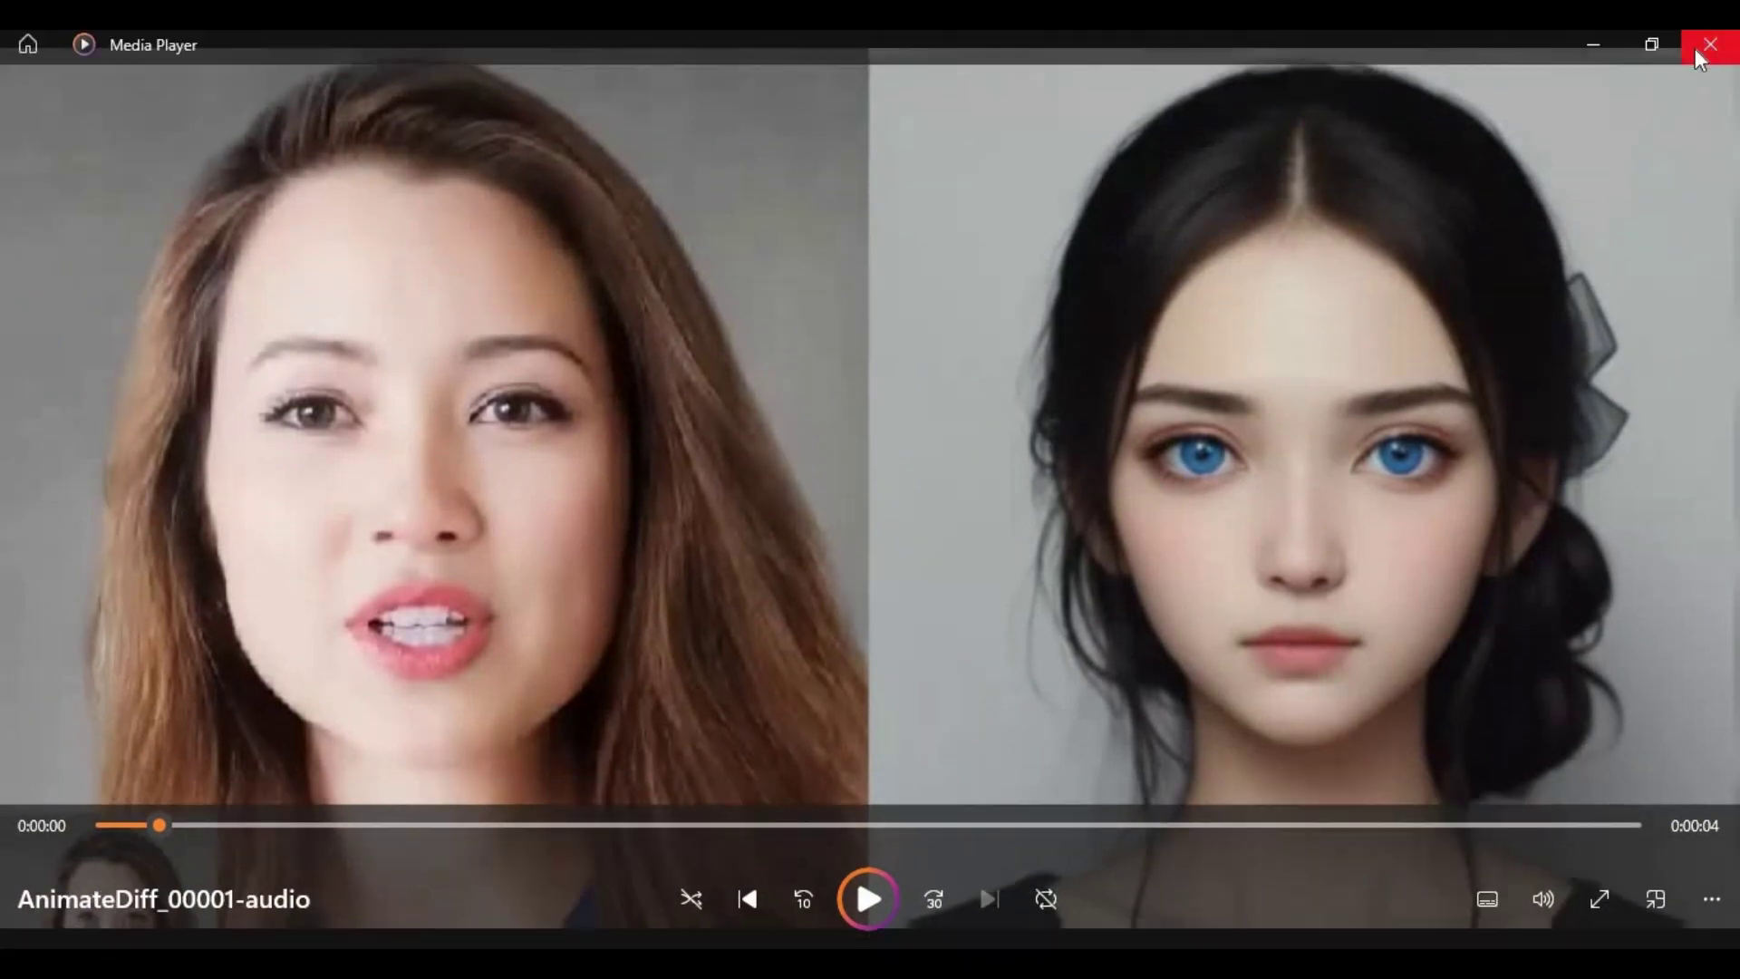
left_click(1697, 47)
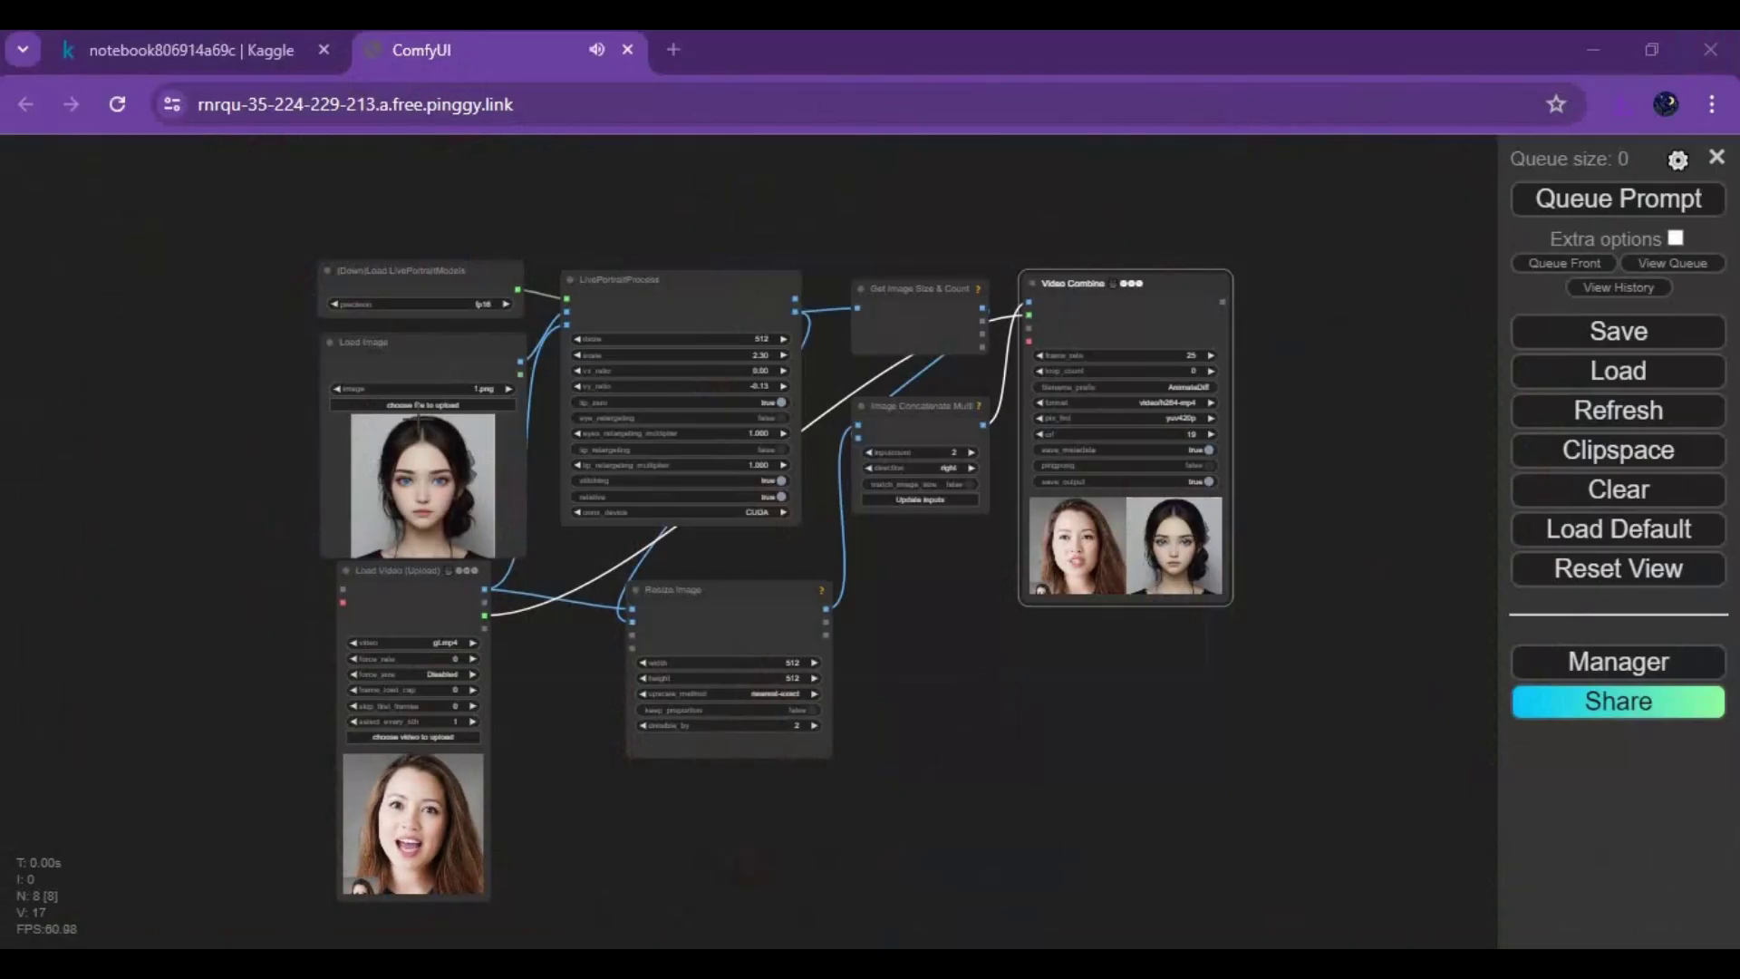
left_click(428, 407)
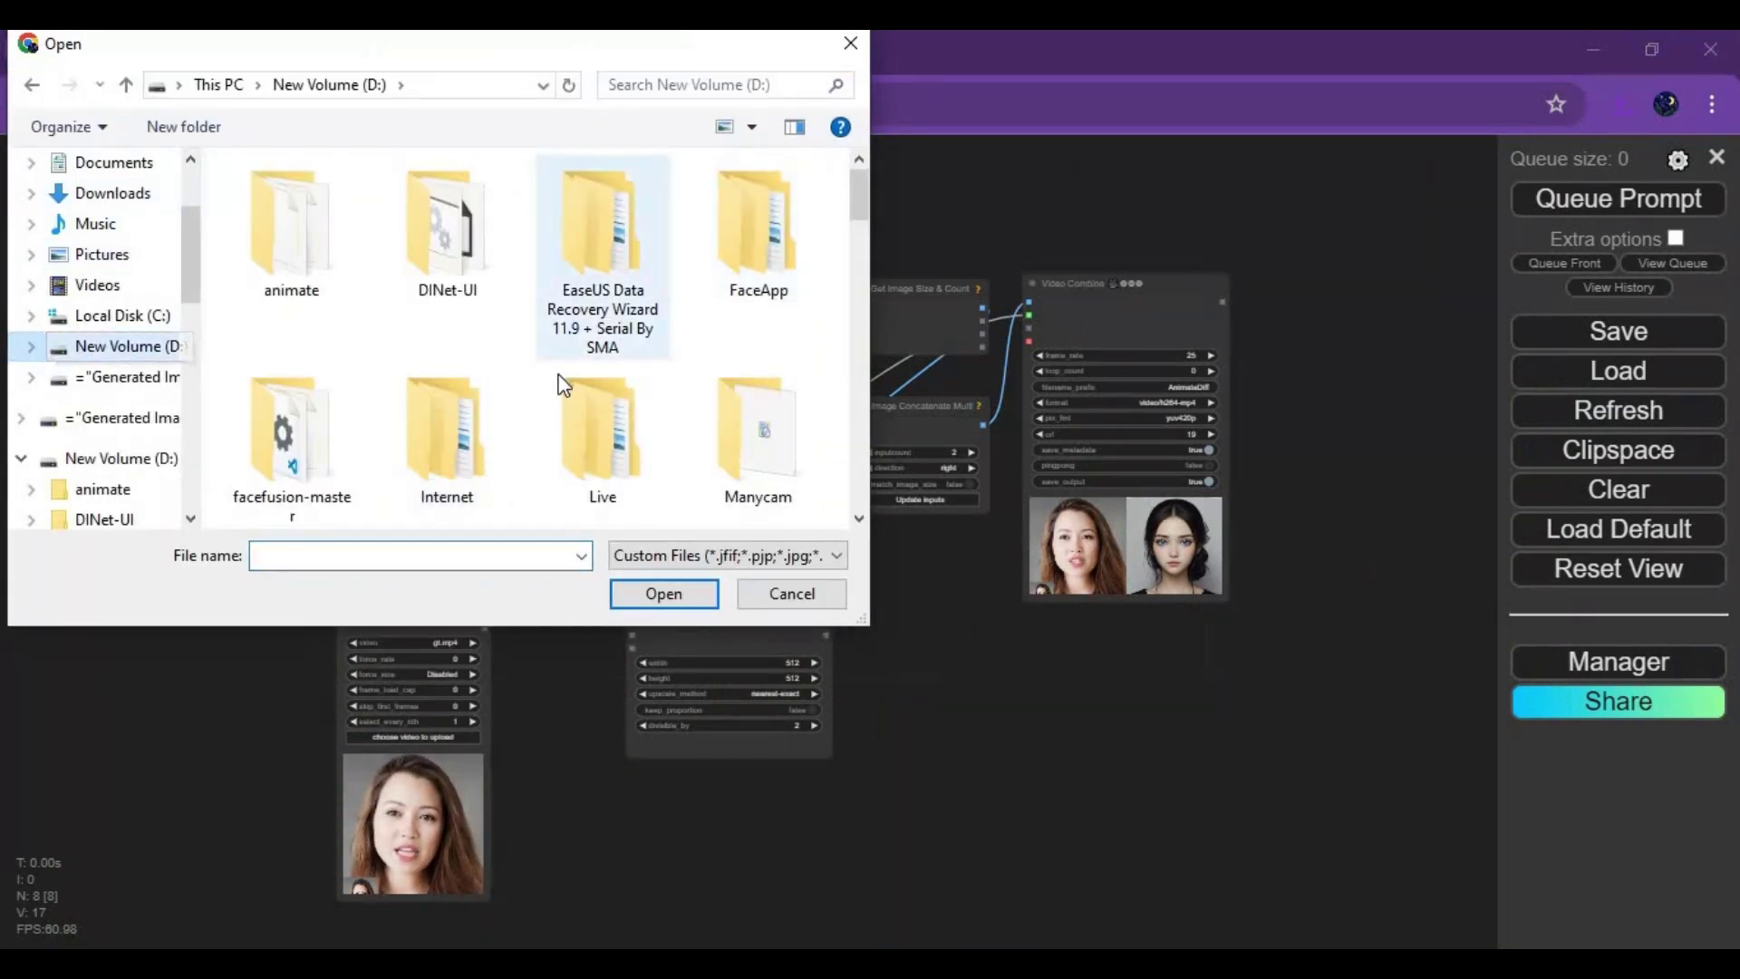
scroll(562, 381, "down", 10)
scroll(562, 385, "up", 5)
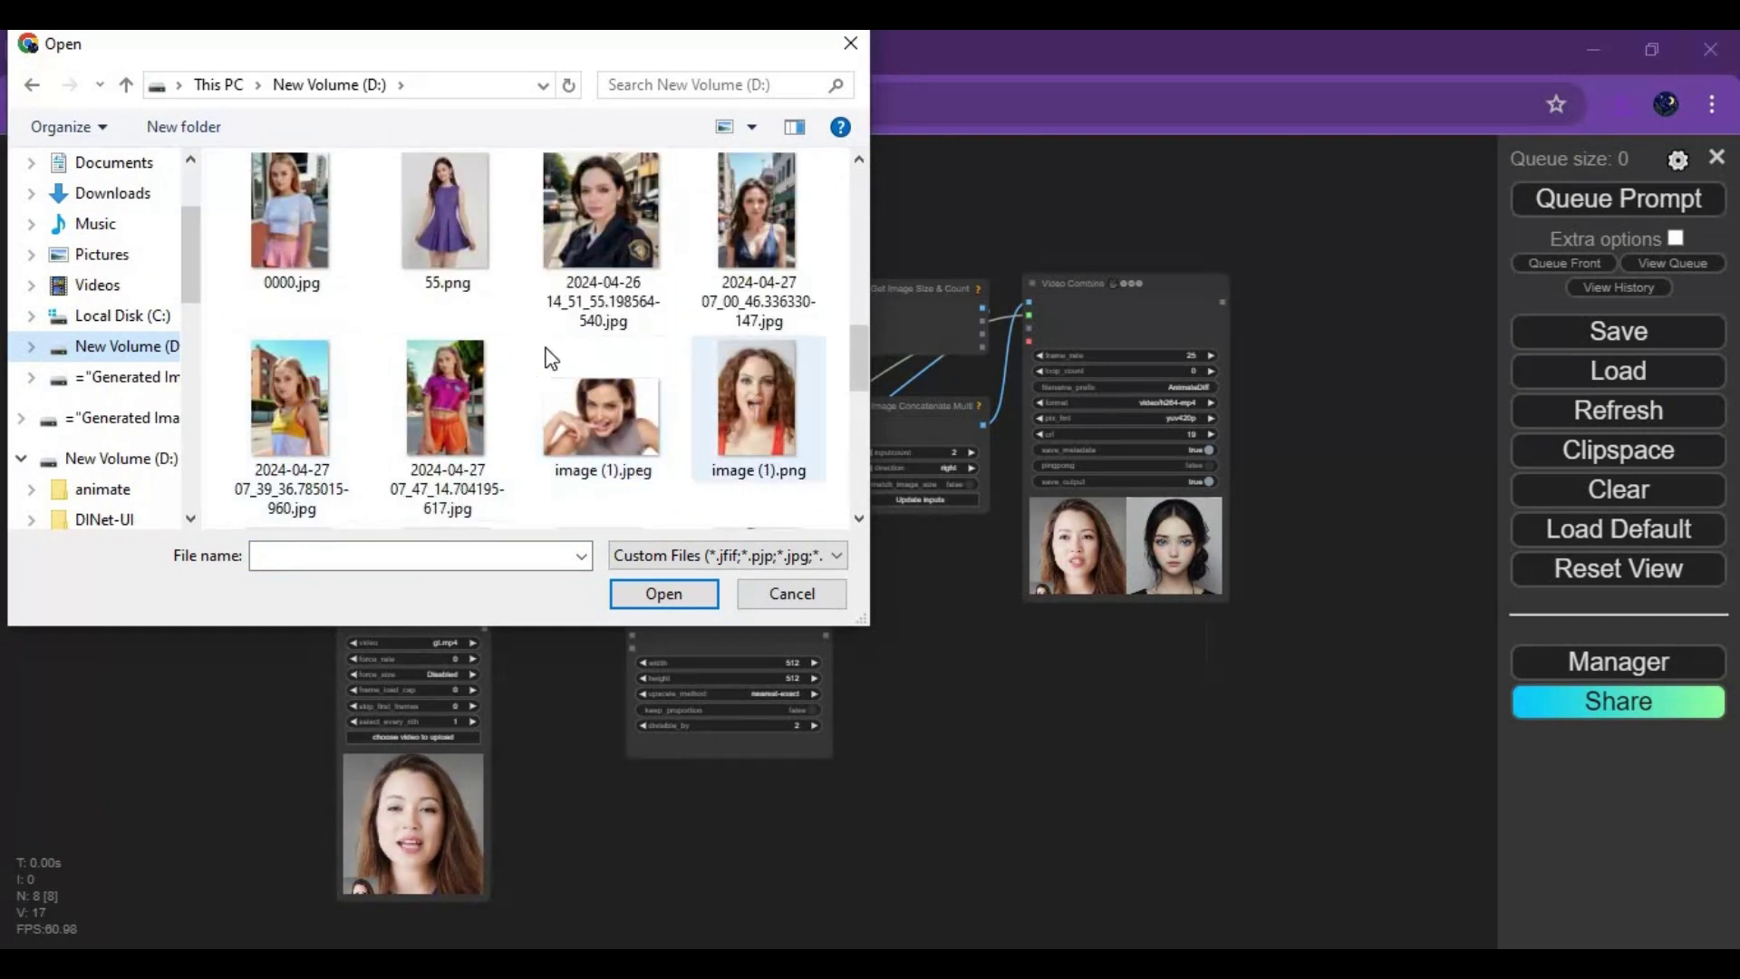
double_click(757, 240)
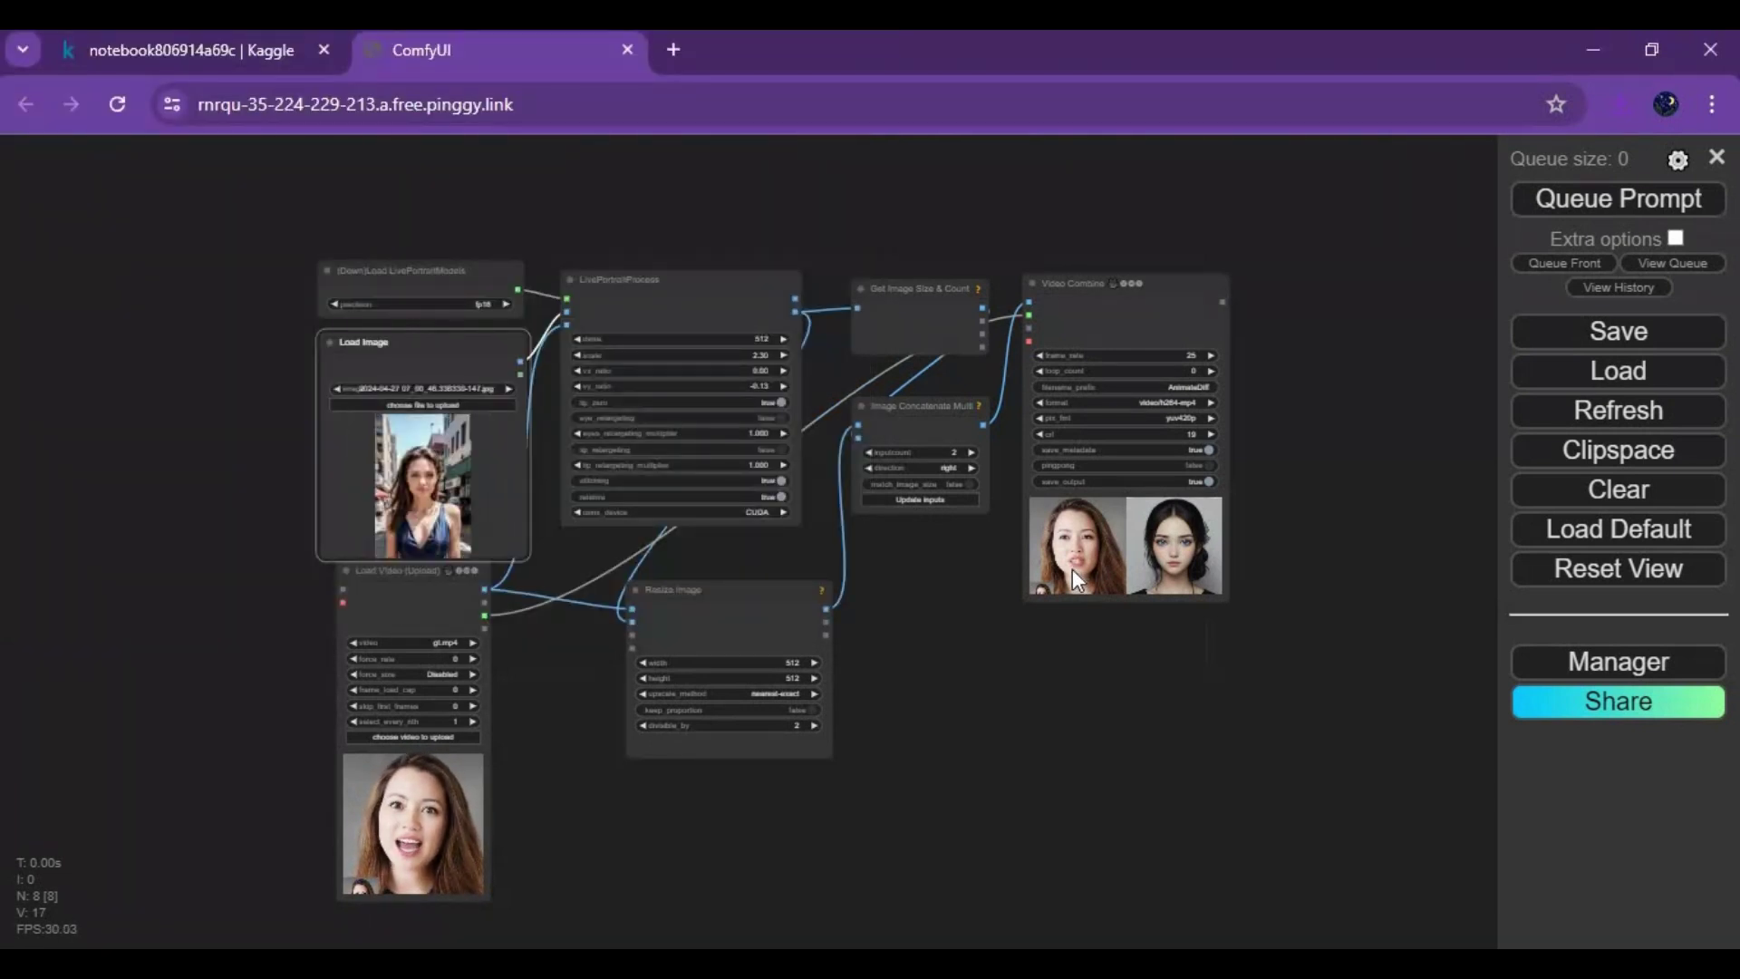
Run the workflow with the new source image and save the Video Combine node's preview video
left_click(1575, 203)
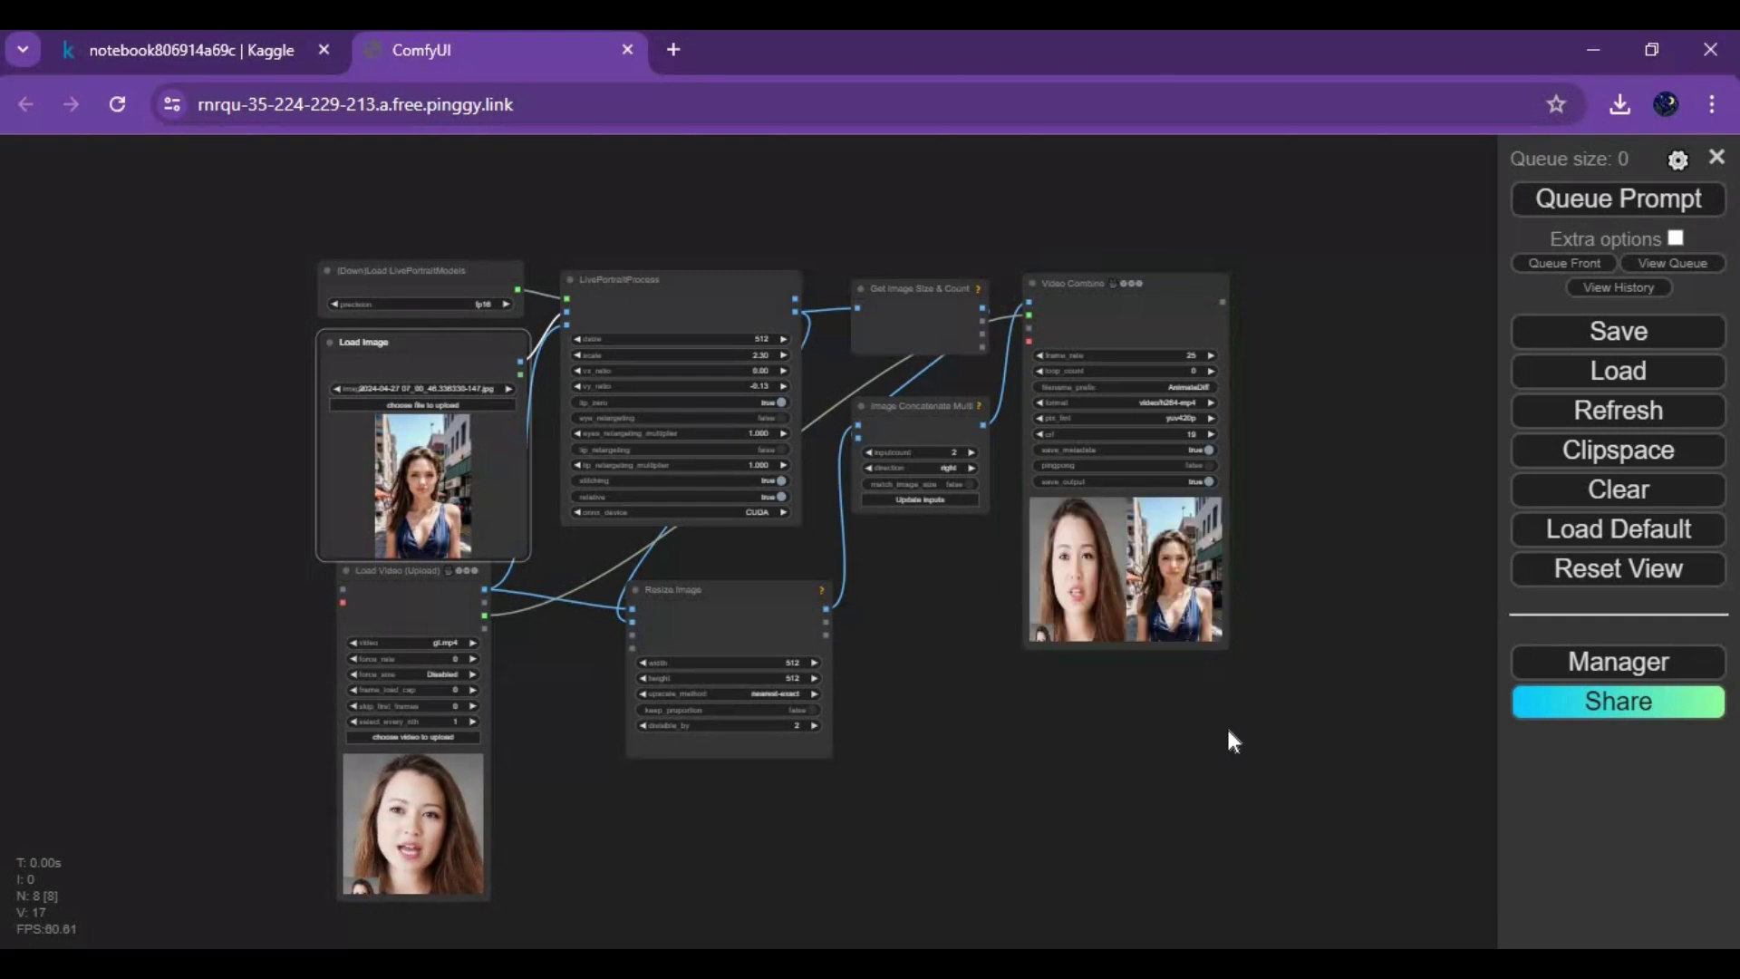
right_click(1064, 520)
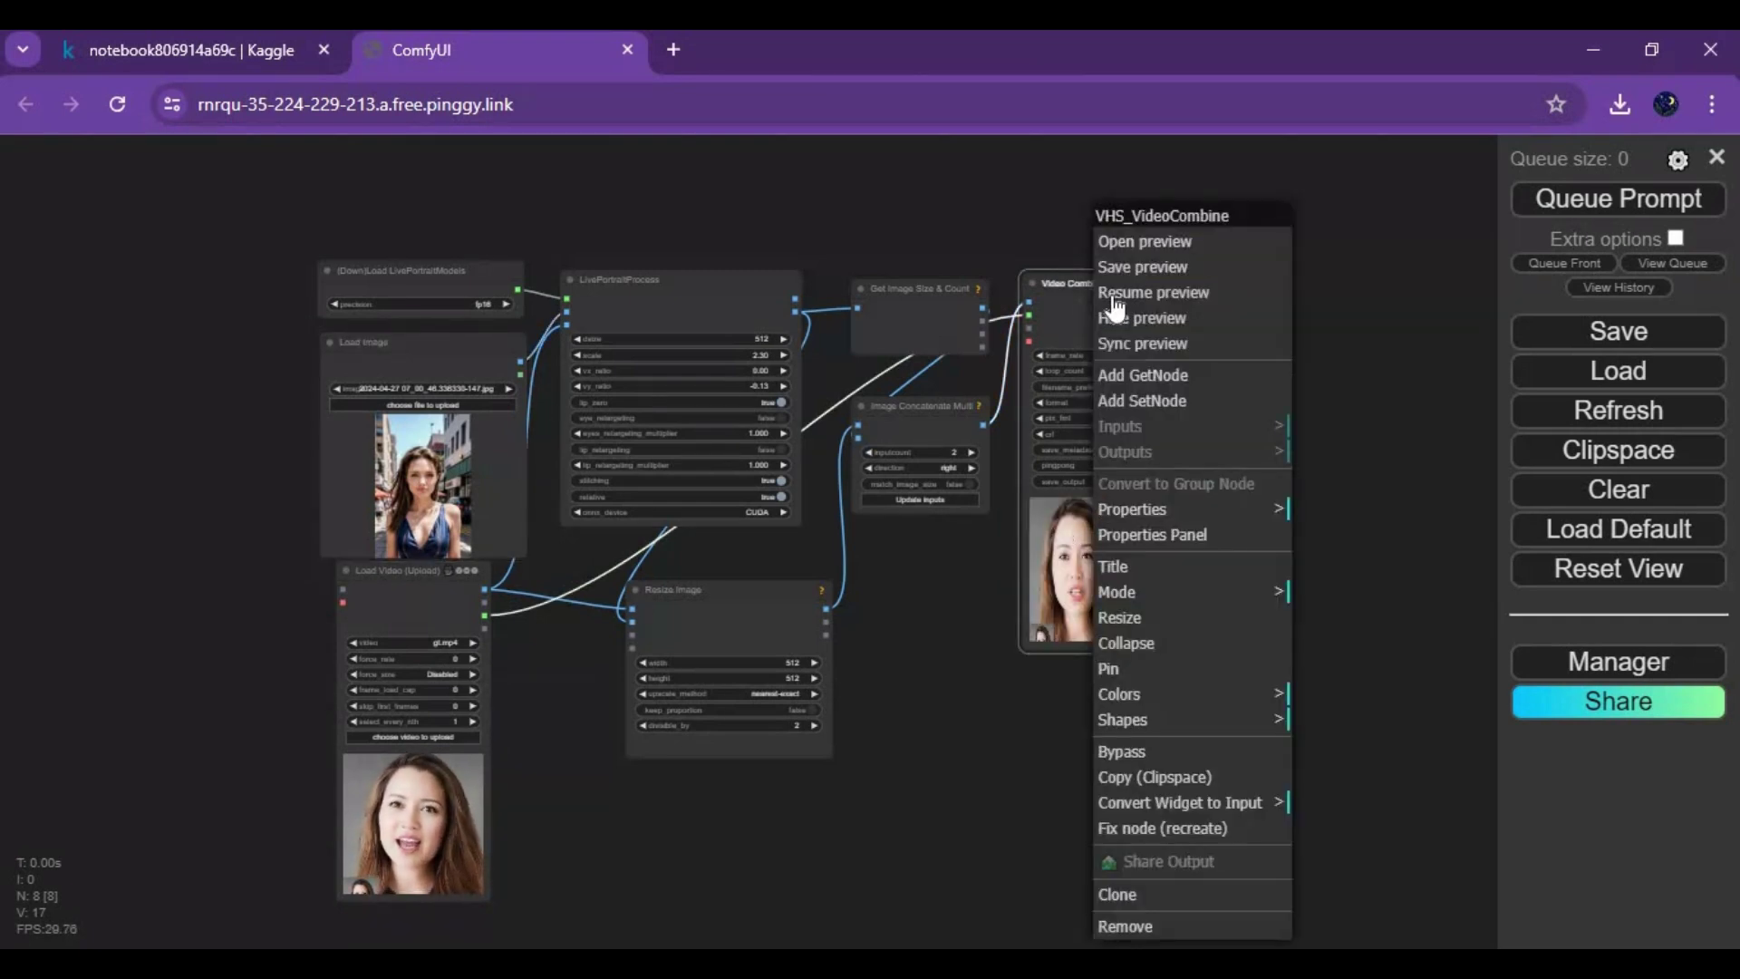
left_click(1133, 267)
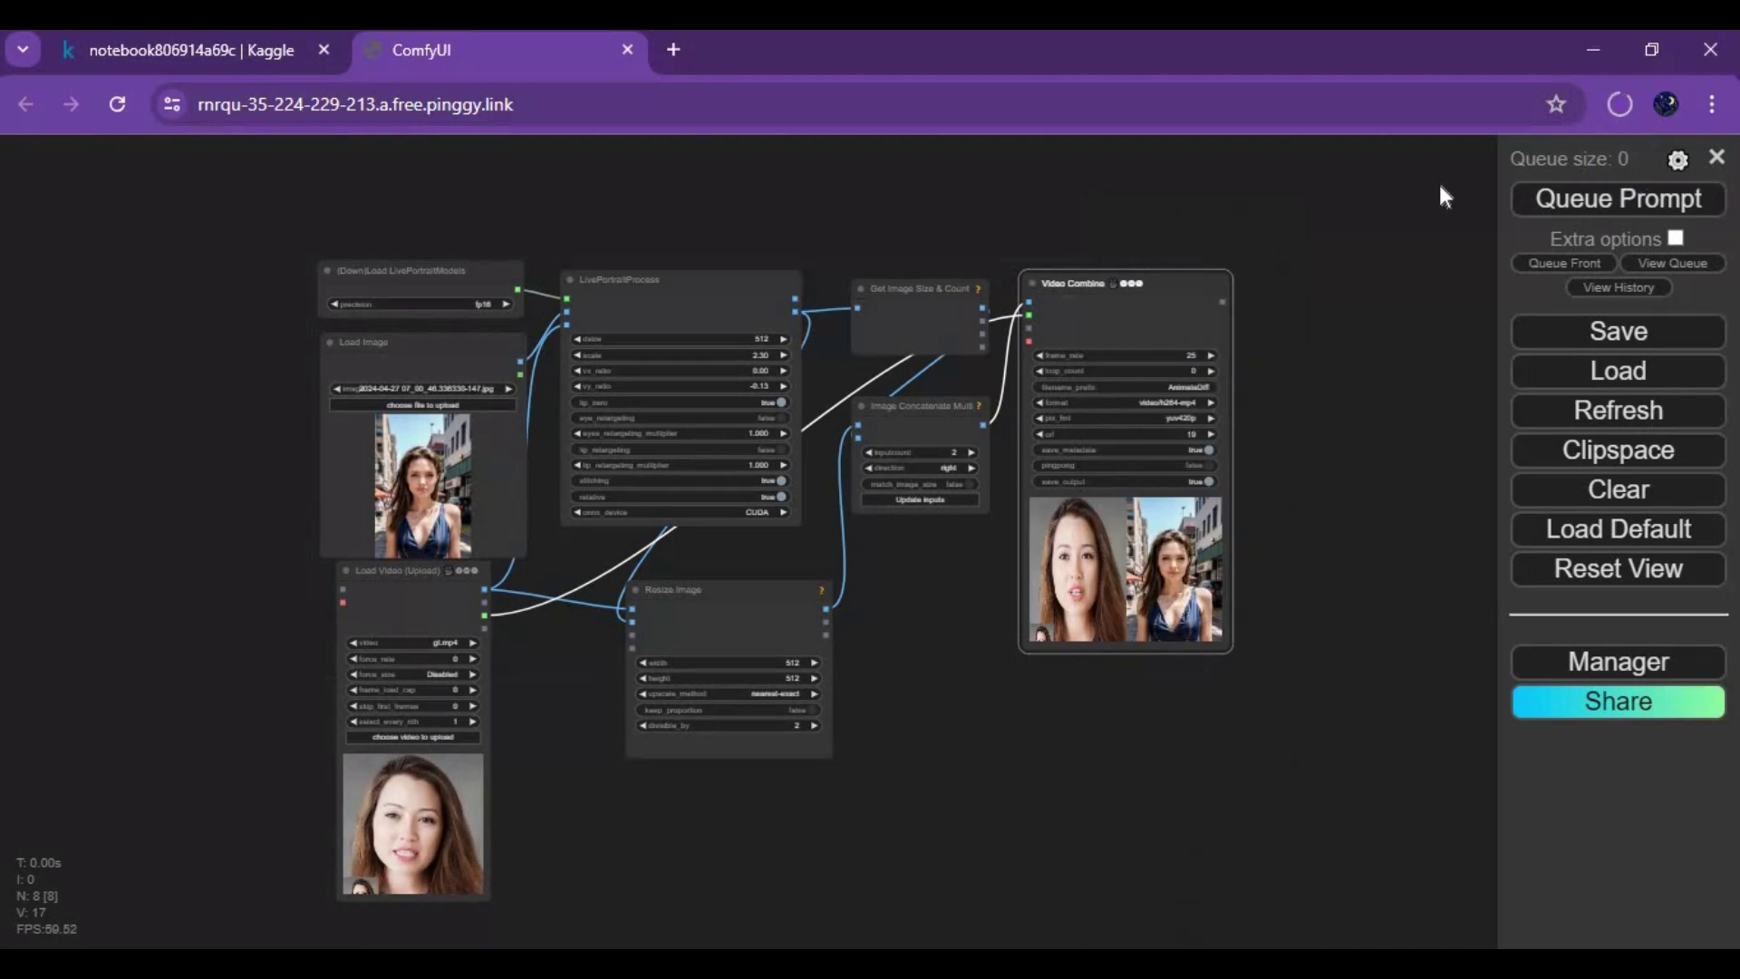